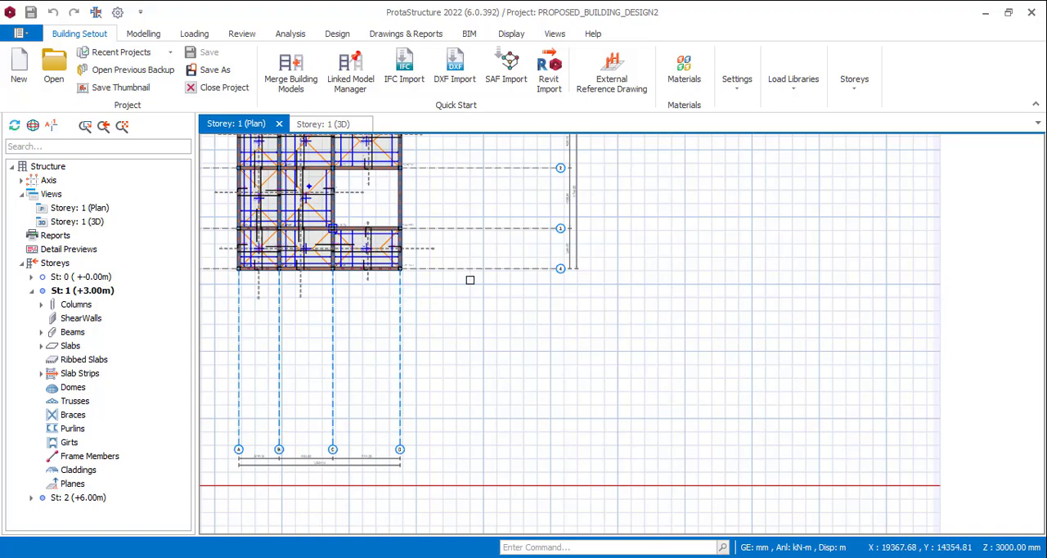
Generate an orthogonal axis group beside the existing building plan, with one 5000 mm Dir-1 spacing and one 3000 mm Dir-2 spacing
scroll(498, 323, down, 3)
scroll(532, 242, up, 1)
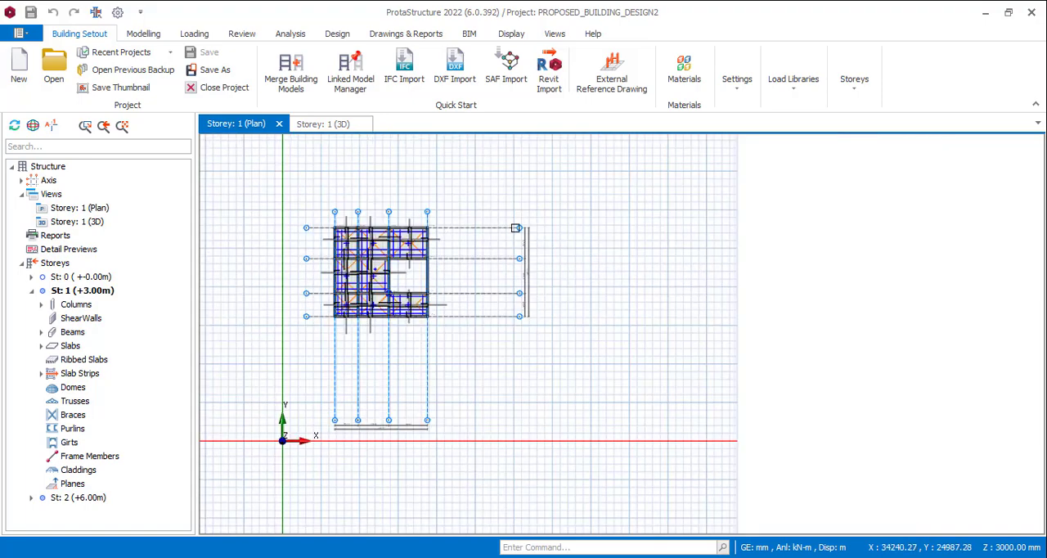
click(139, 34)
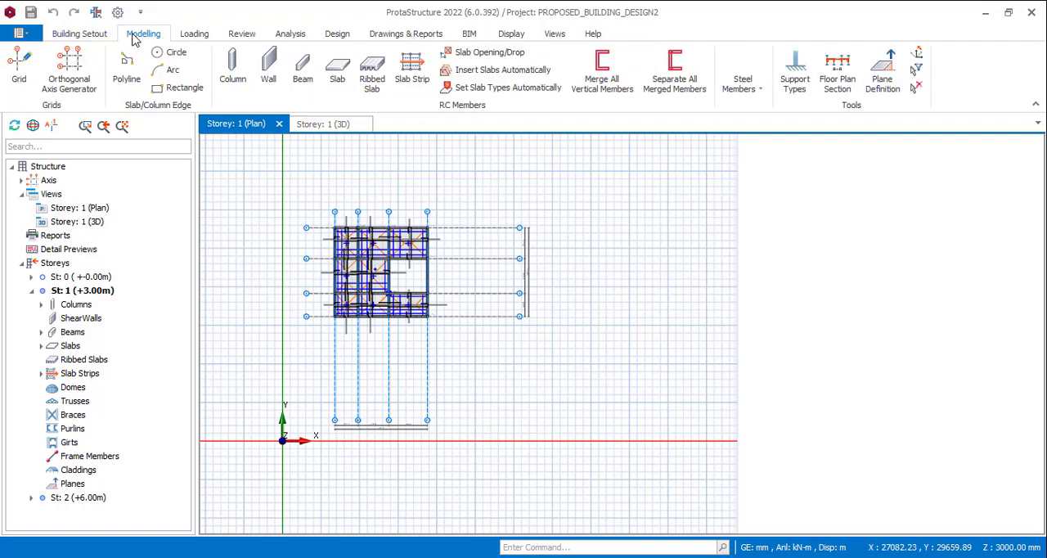
click(68, 75)
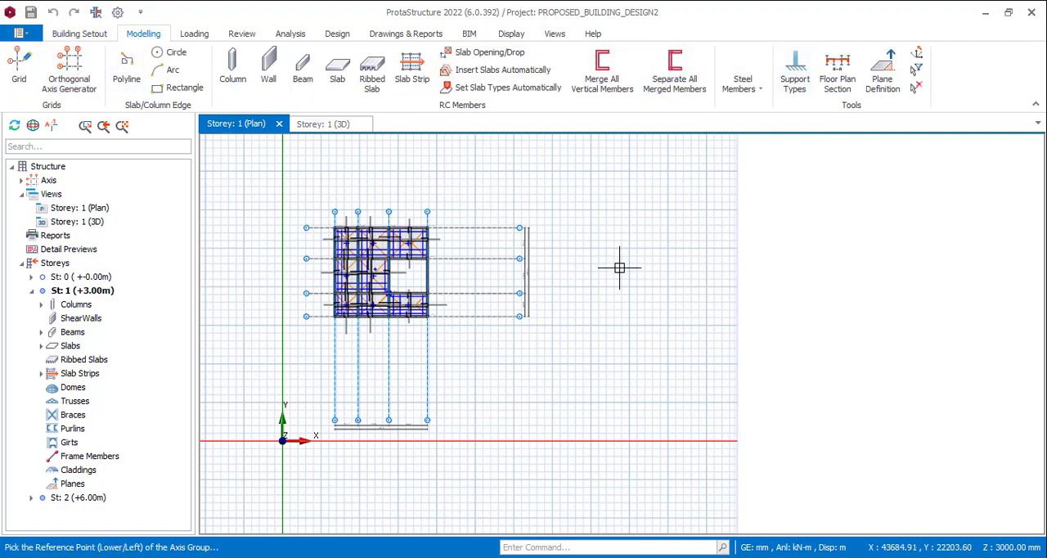
click(687, 307)
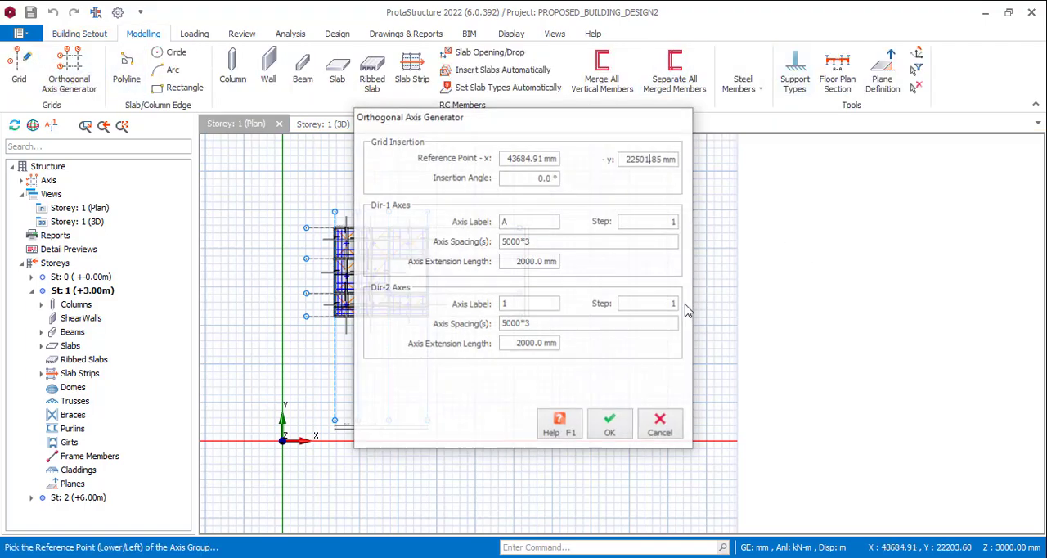
click(536, 242)
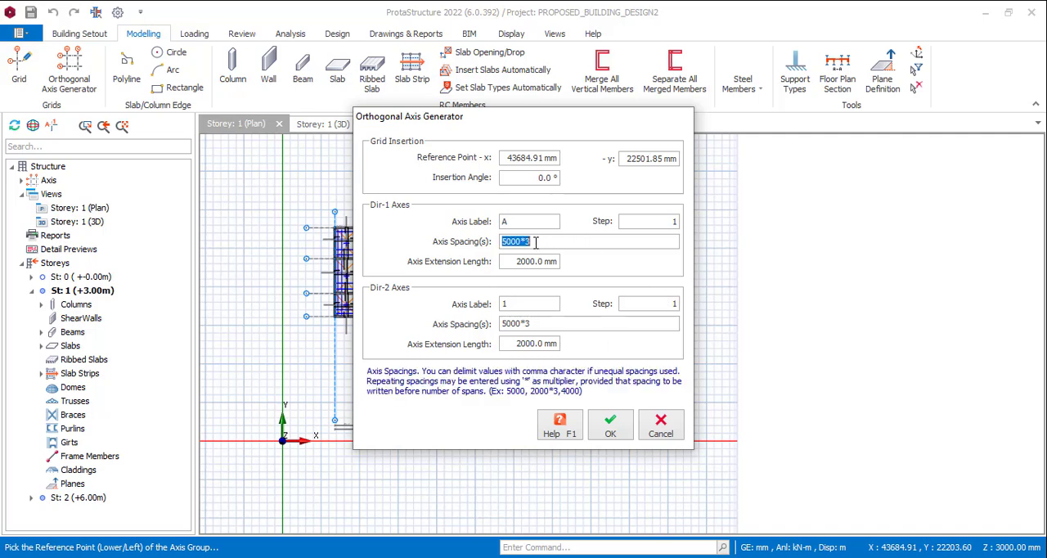
text(5000)
click(537, 325)
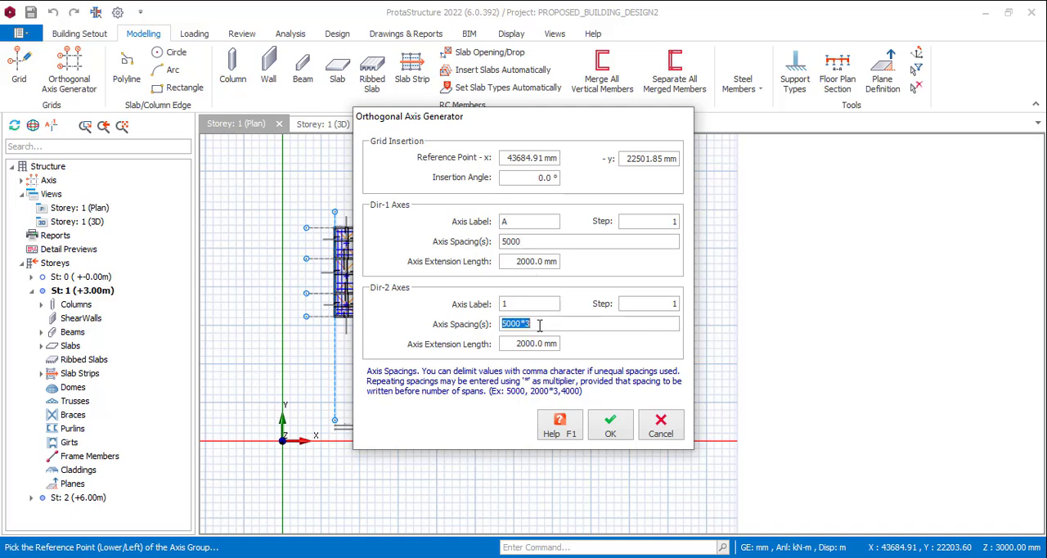
text(5)
key(BackSpace)
key(BackSpace)
click(609, 425)
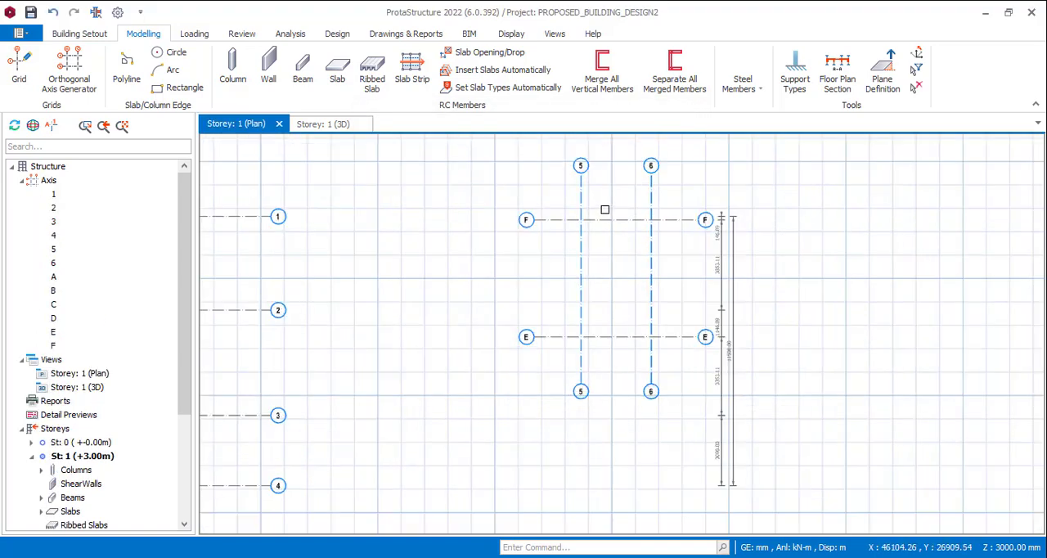
Insert 230 x 450 mm beams along all four sides of the bay between axes 5, 6, E and F, accepting invalidation of the analysis results
scroll(621, 213, up, 5)
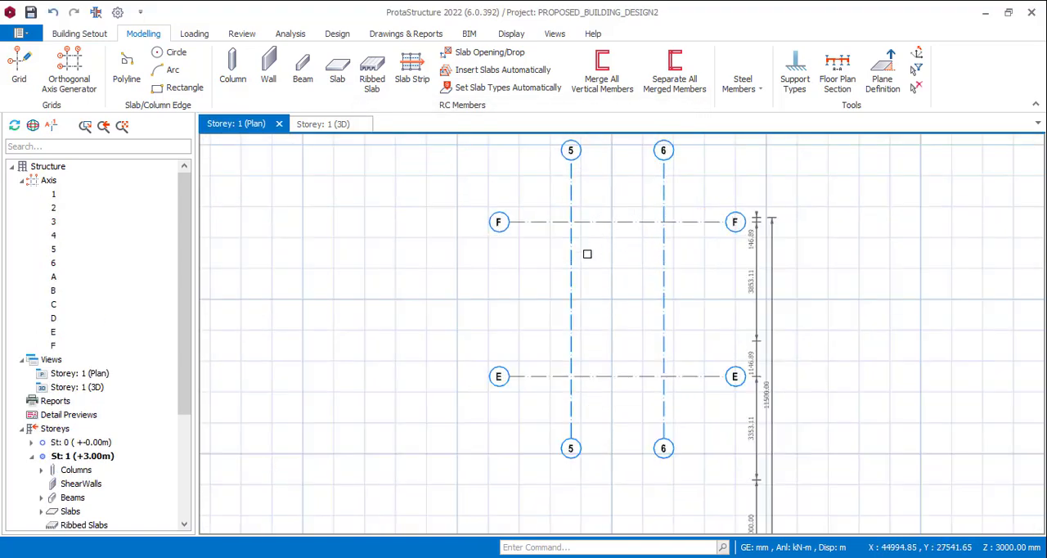
click(291, 67)
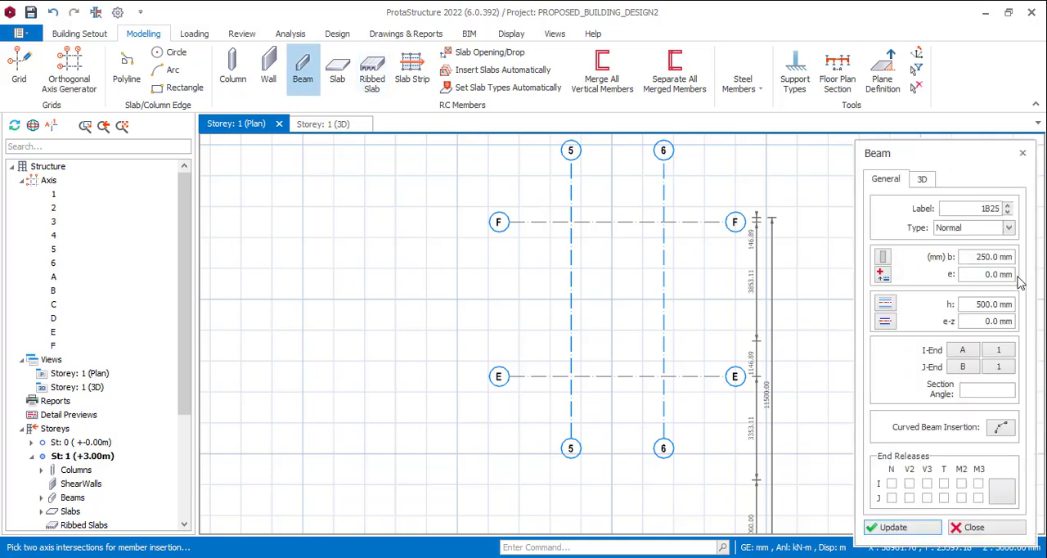
click(982, 256)
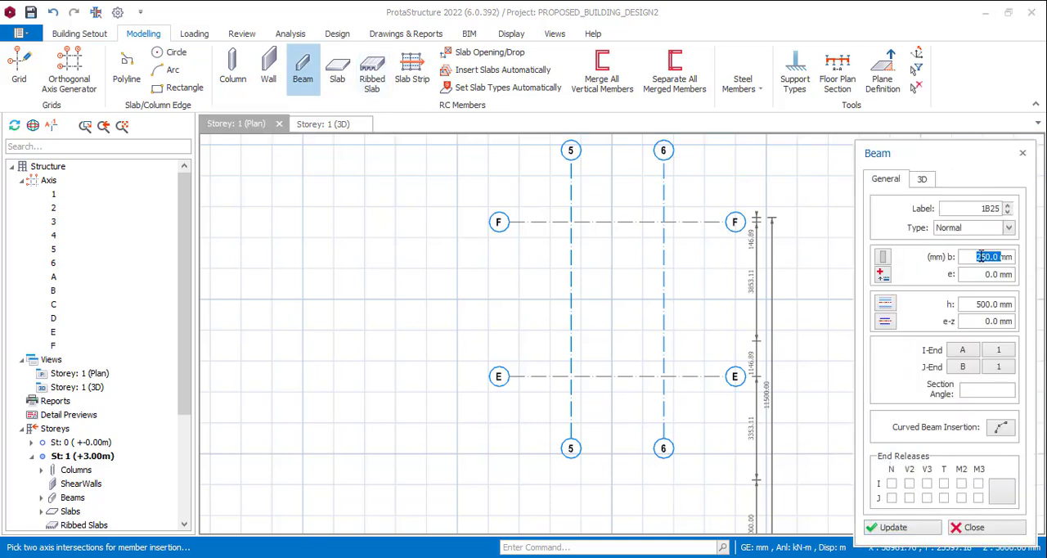
double_click(987, 305)
text(30)
drag(532, 197, 730, 439)
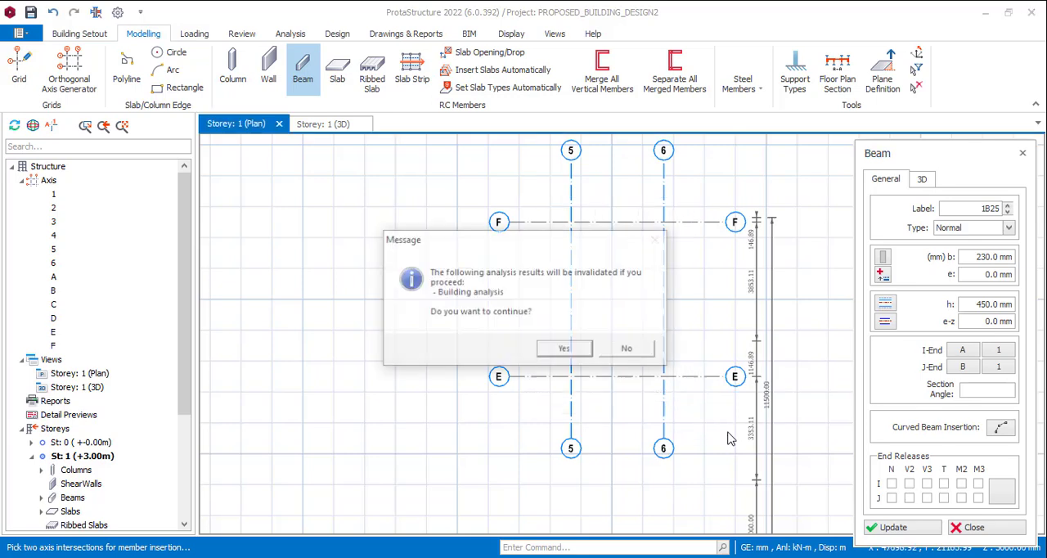
click(565, 350)
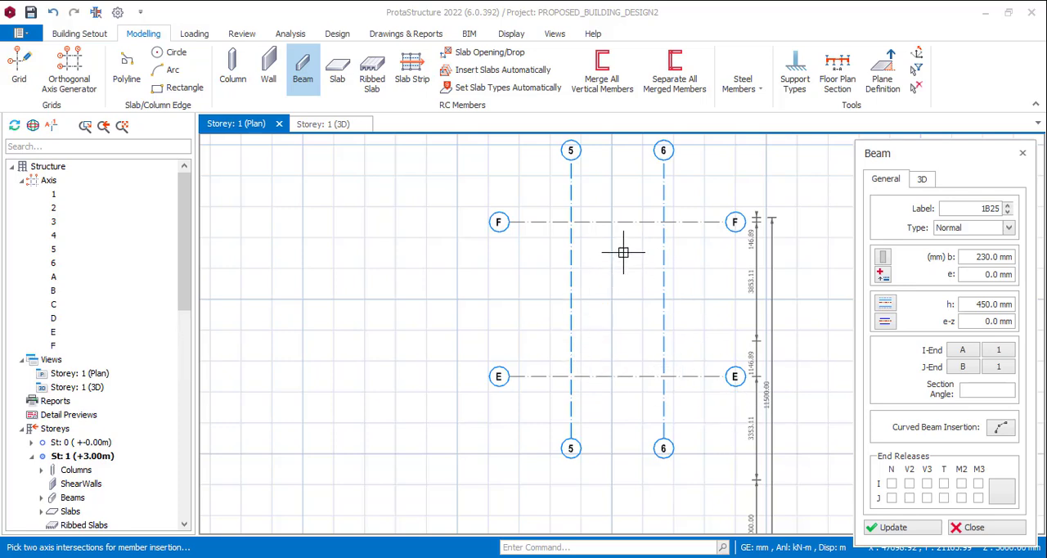
click(579, 239)
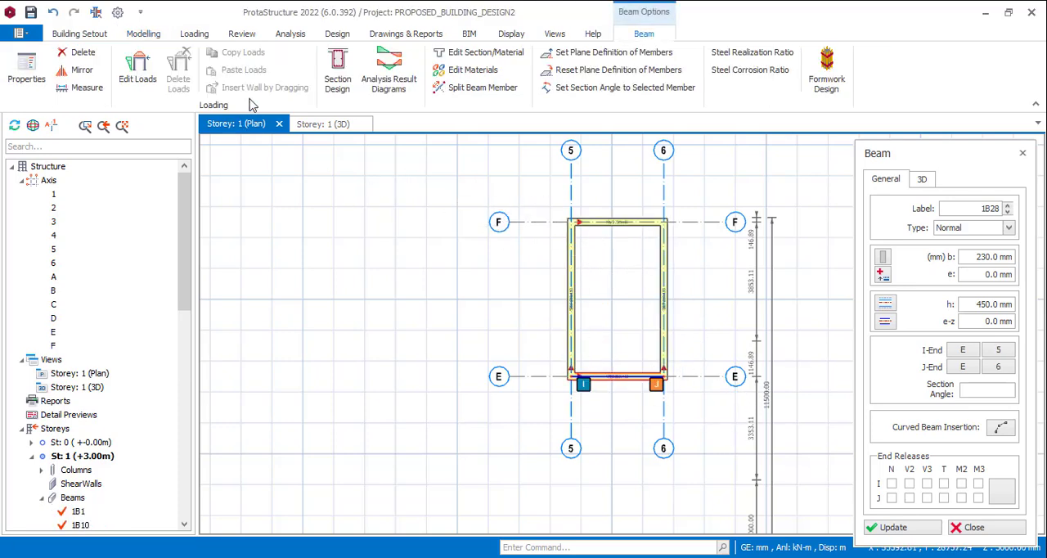
Insert a 150 mm thick slab in the region enclosed by the four new beams
click(144, 33)
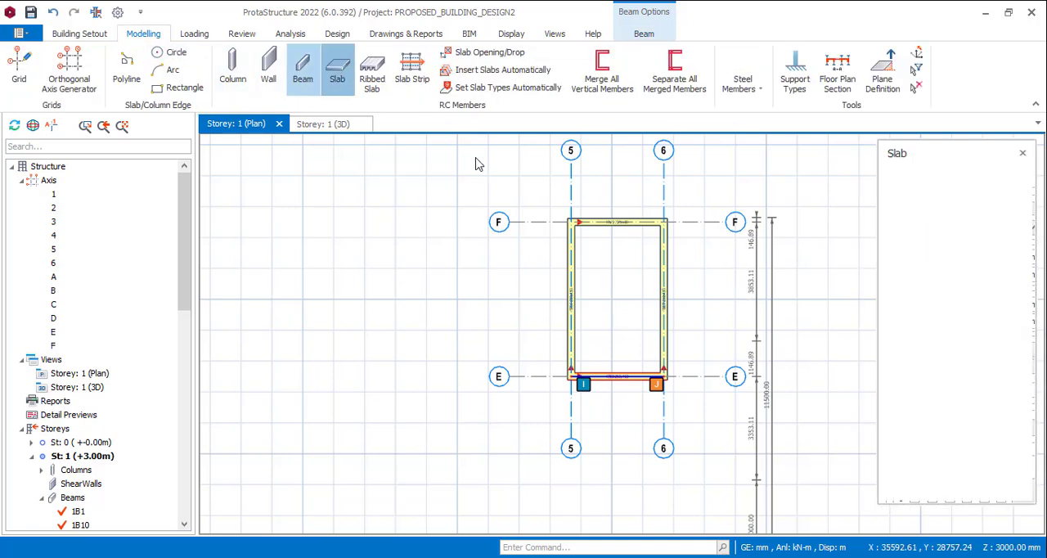
click(976, 266)
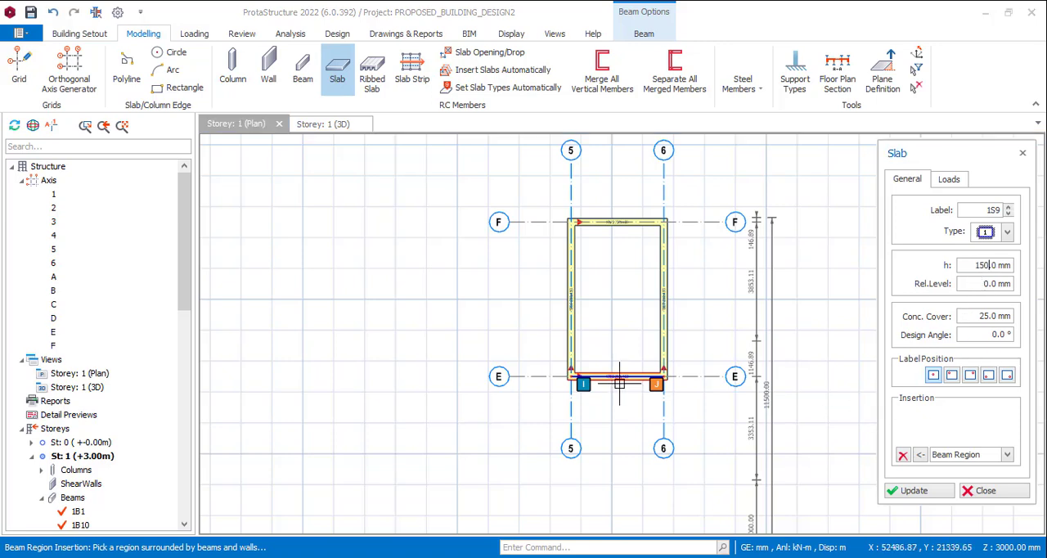
click(626, 287)
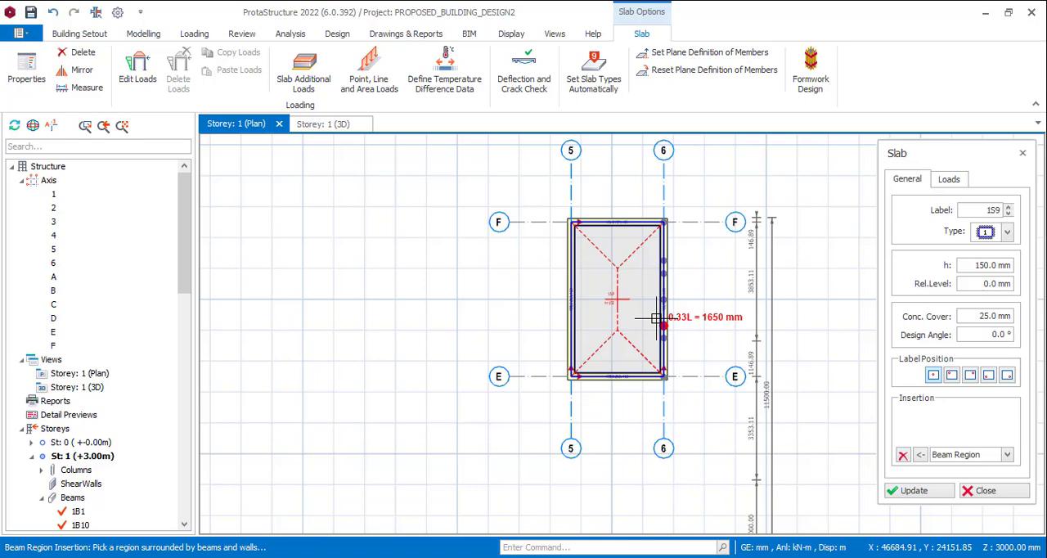
key(Escape)
click(628, 229)
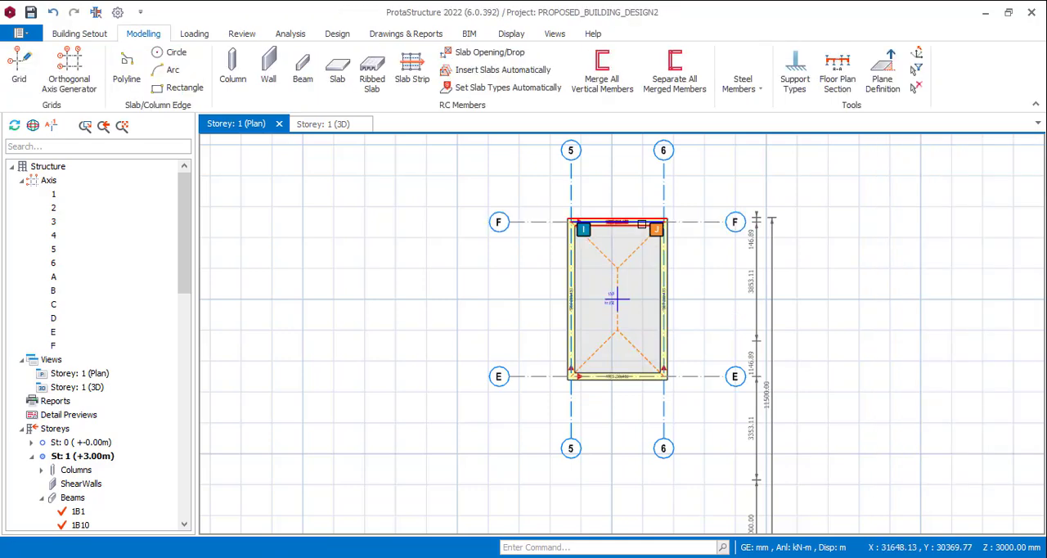
Examine the new slab and its edge beams in the Storey 1 3D view
scroll(654, 222, down, 2)
scroll(695, 237, up, 4)
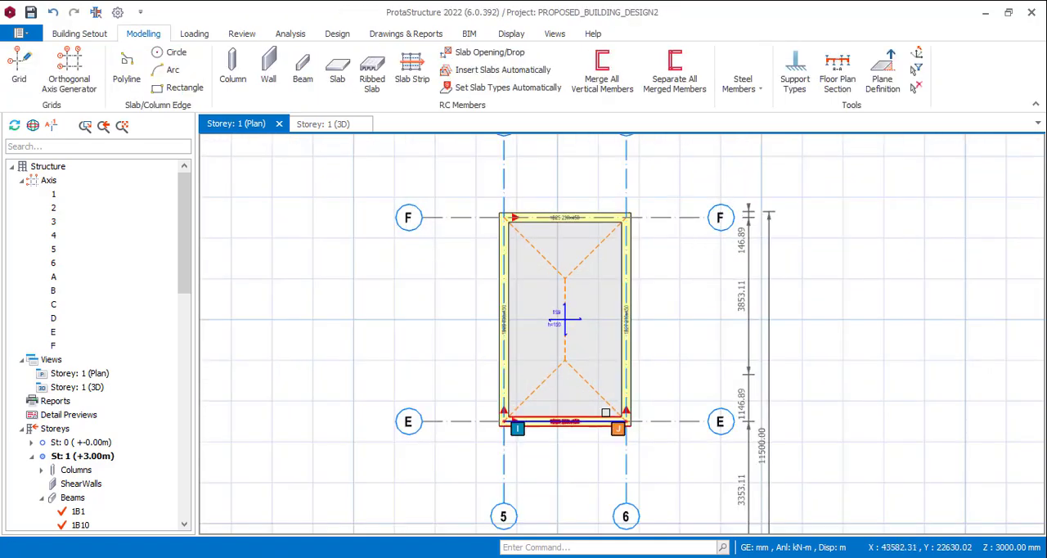
click(336, 124)
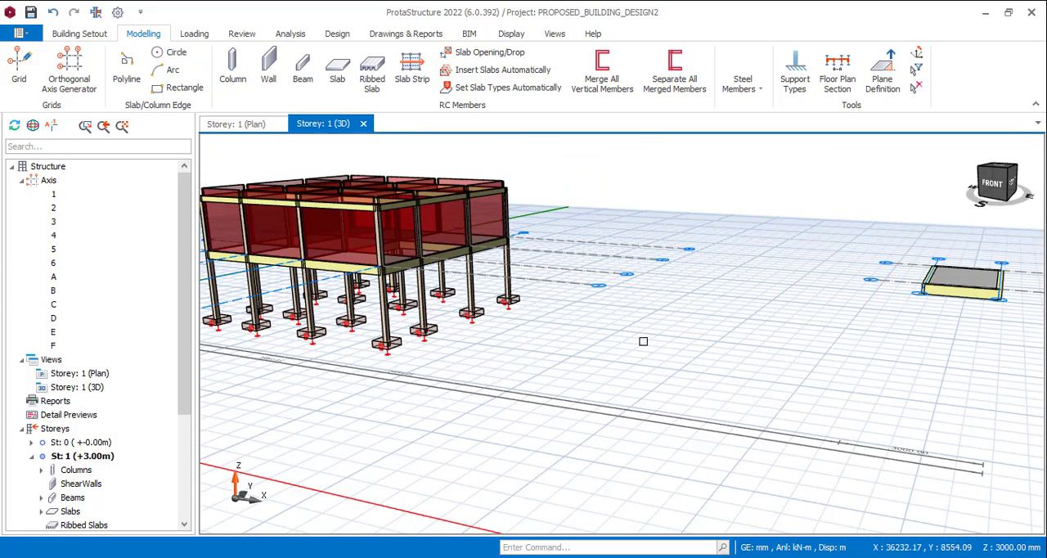
scroll(643, 341, down, 3)
scroll(885, 317, up, 5)
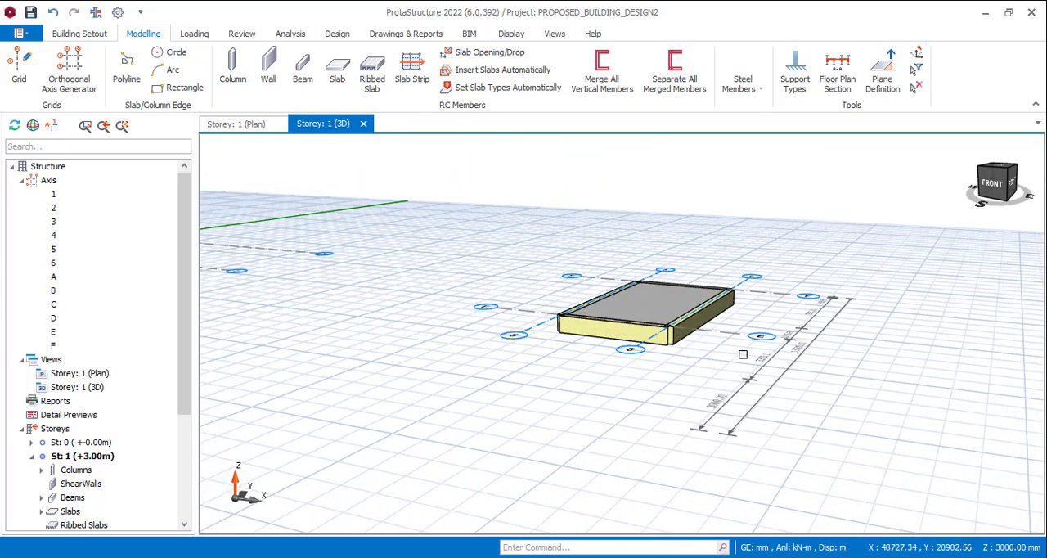
mouse_move(743, 354)
middle_down()
mouse_move(730, 340)
mouse_move(721, 362)
mouse_move(738, 367)
middle_up()
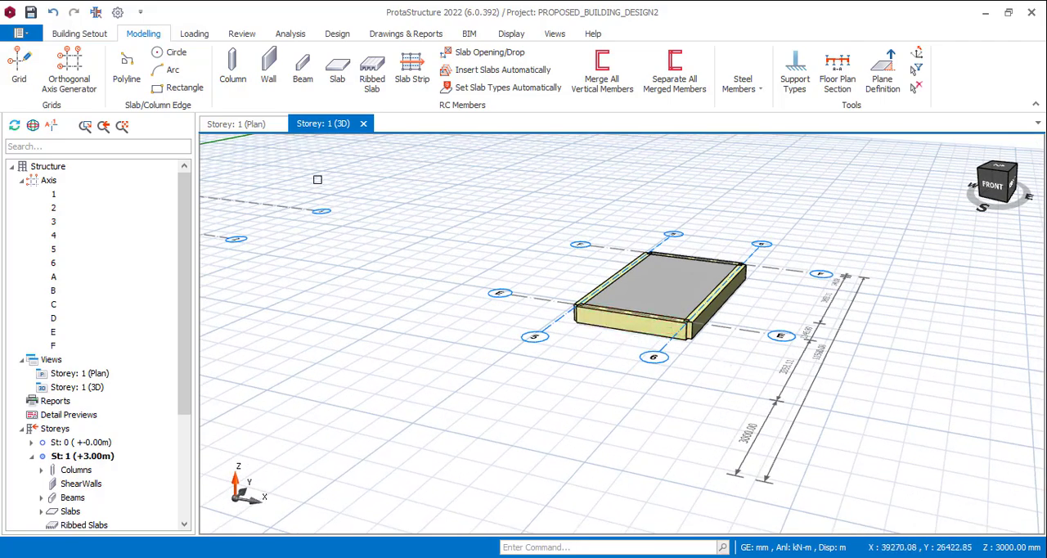
Insert 230 x 230 mm columns at the four intersections of axes 5 and 6 with E and F, and check them in 3D
click(256, 126)
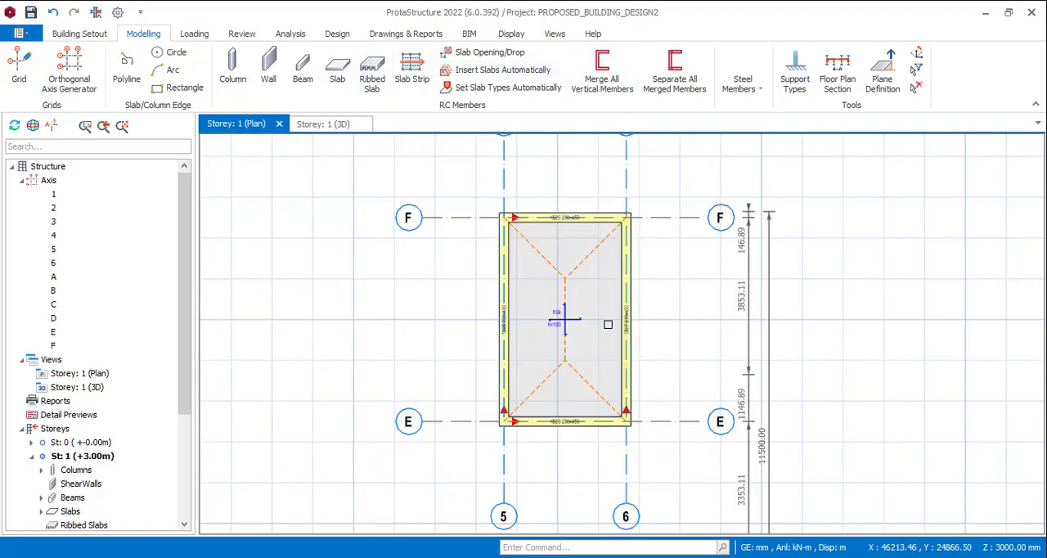
click(233, 73)
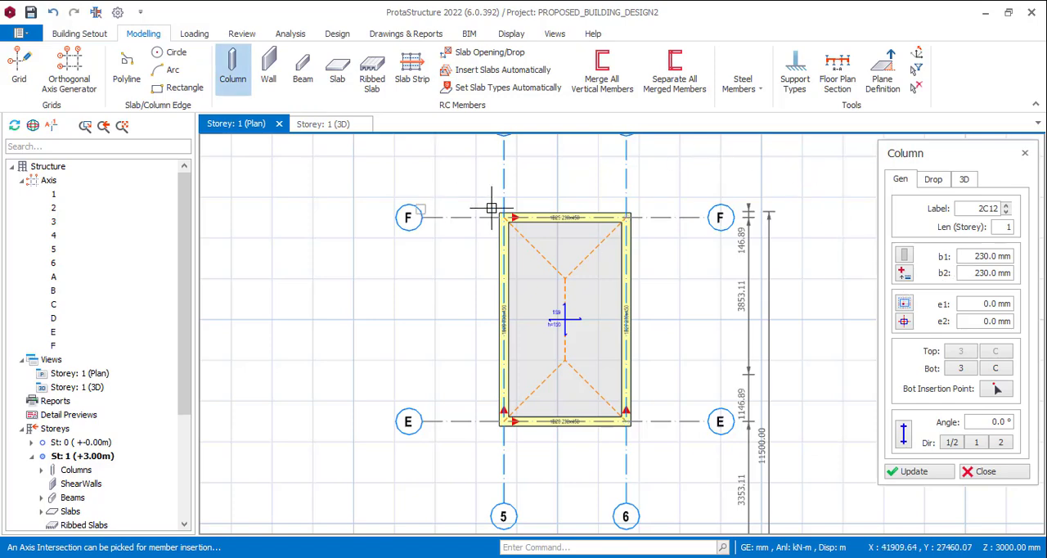
click(624, 216)
click(504, 421)
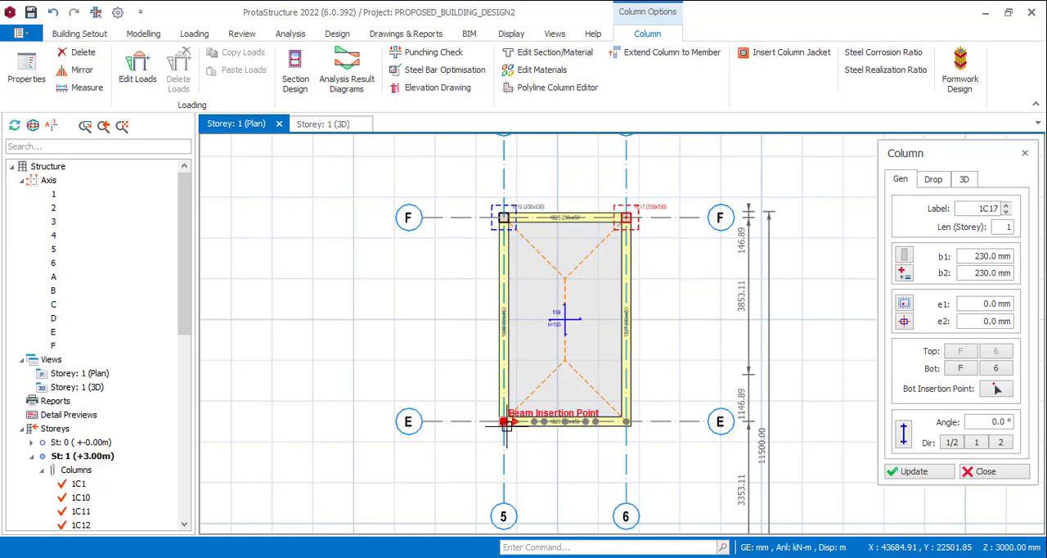
click(627, 421)
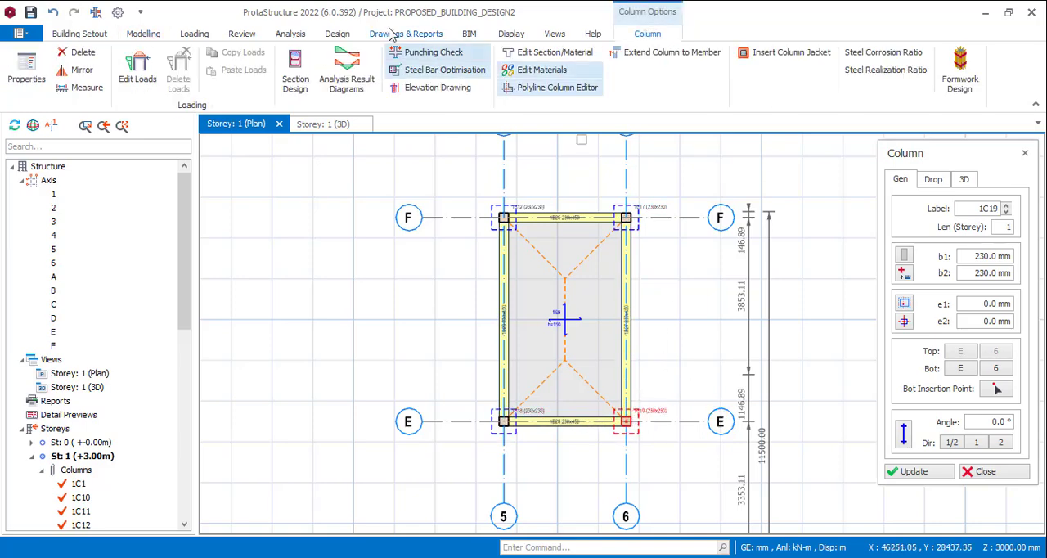
click(323, 124)
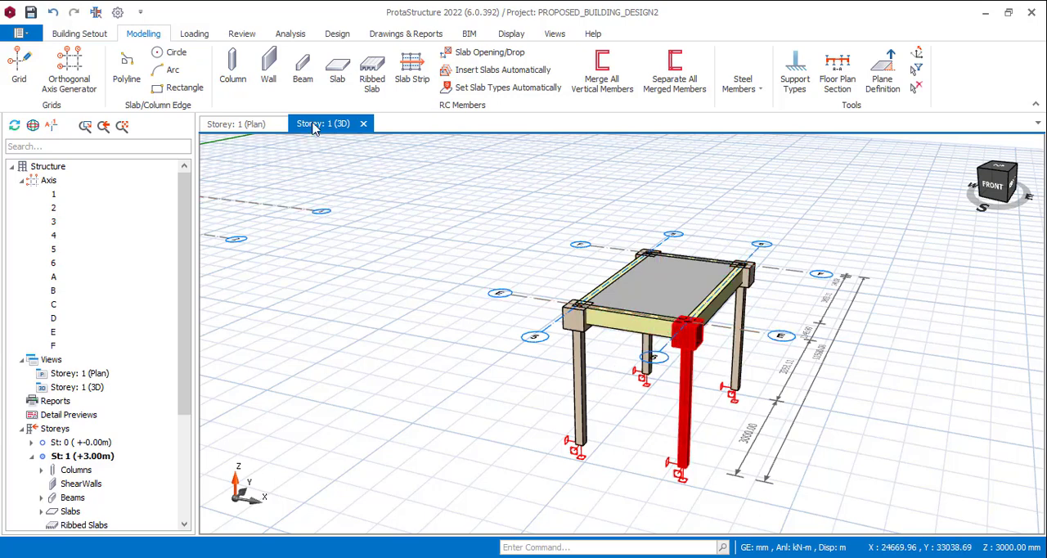
click(245, 123)
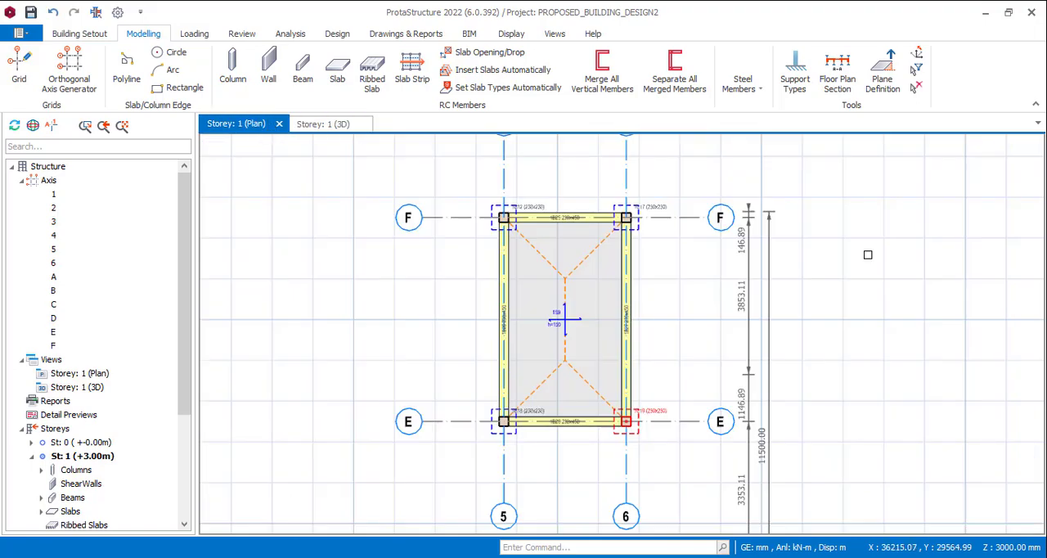
Remove the drop panel from the column at the intersection of axes F and 6
scroll(639, 206, up, 3)
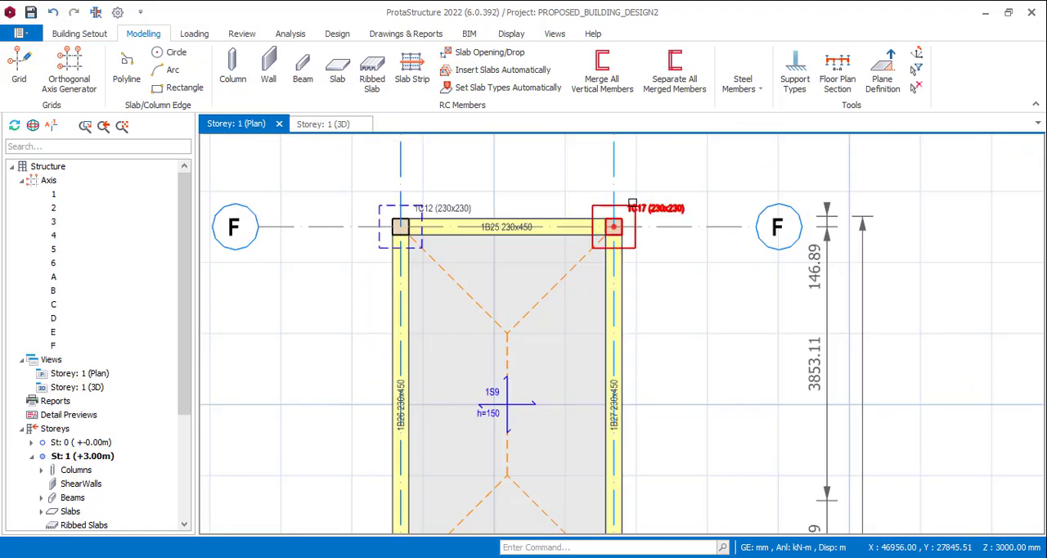
click(632, 203)
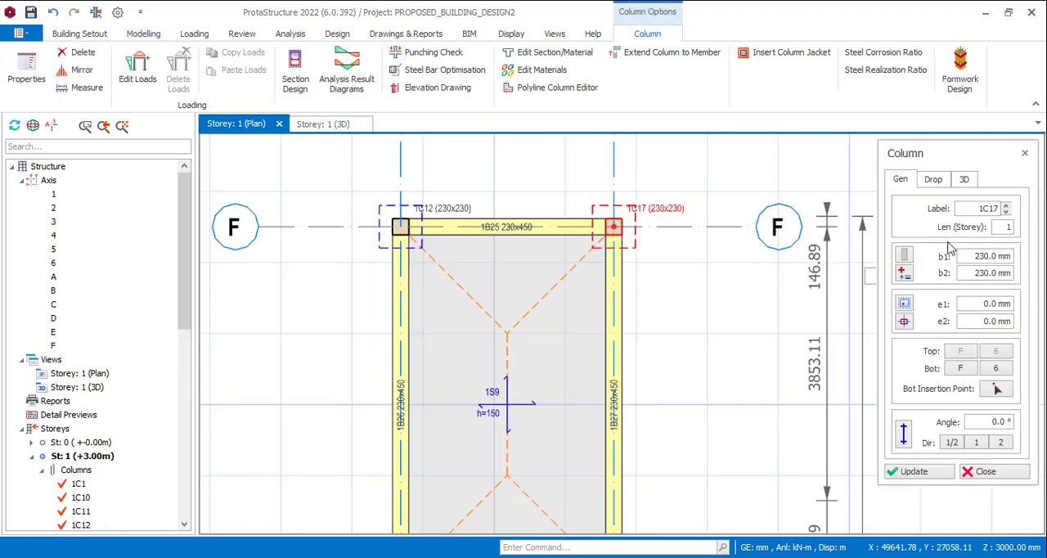
click(933, 180)
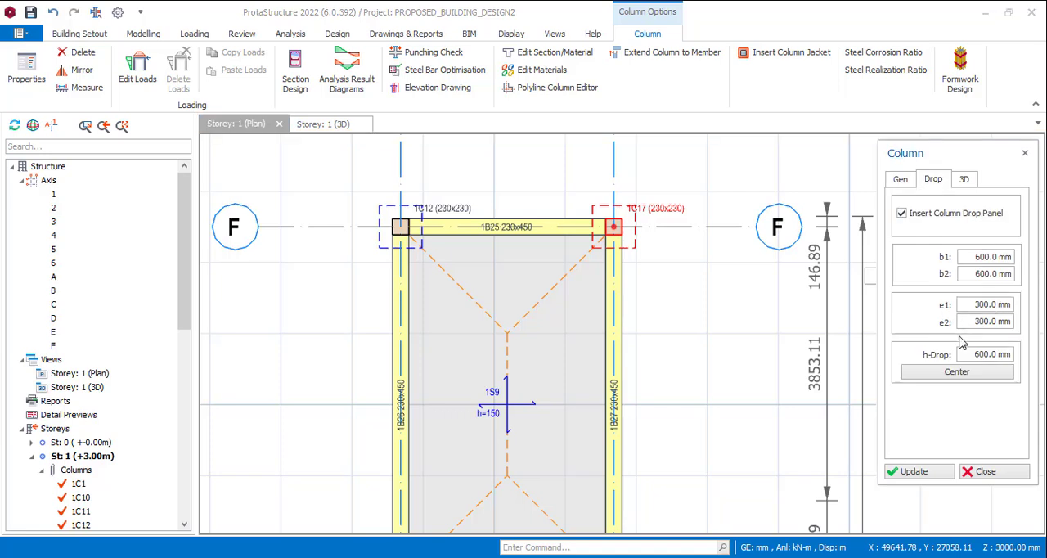
click(902, 214)
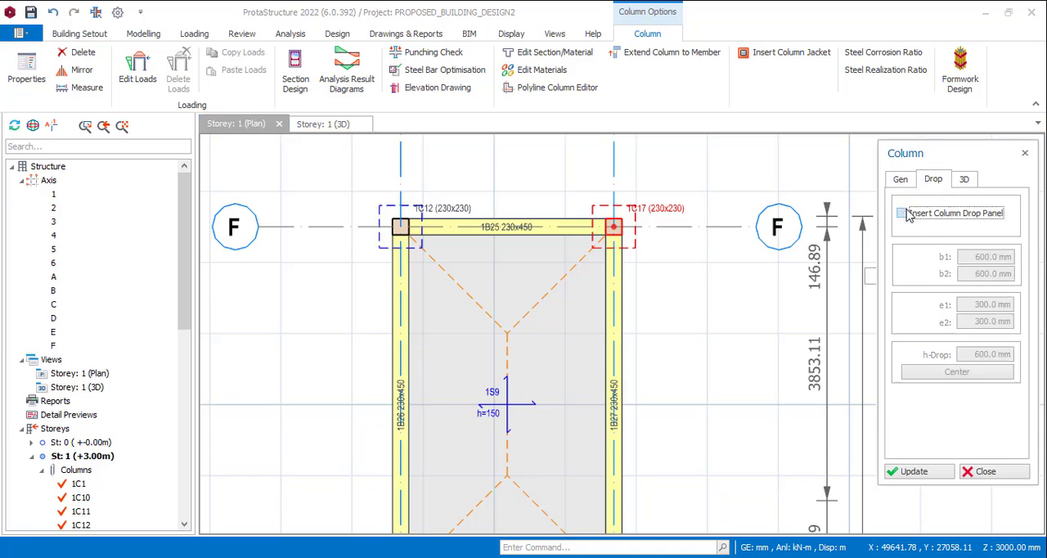
click(923, 475)
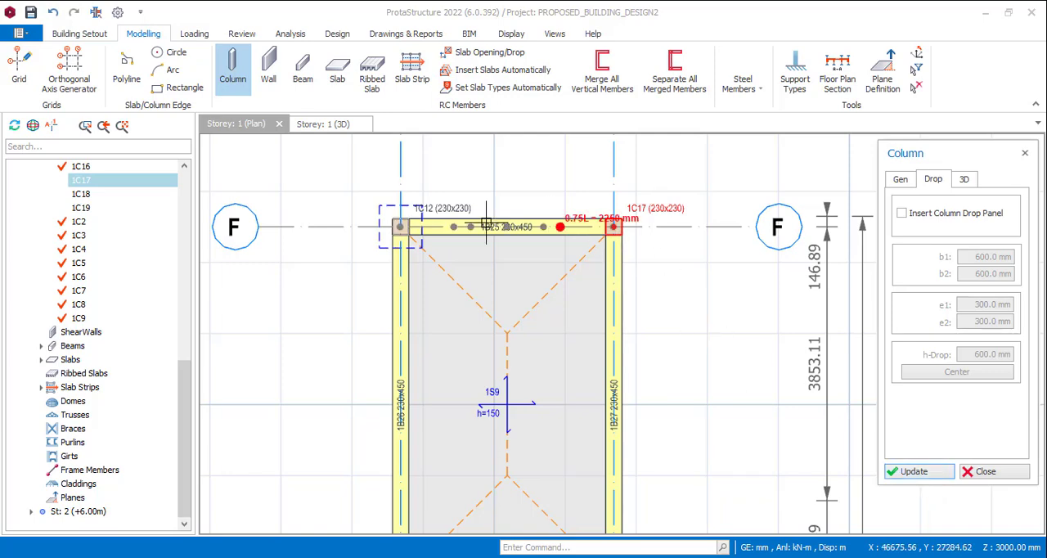
key(Escape)
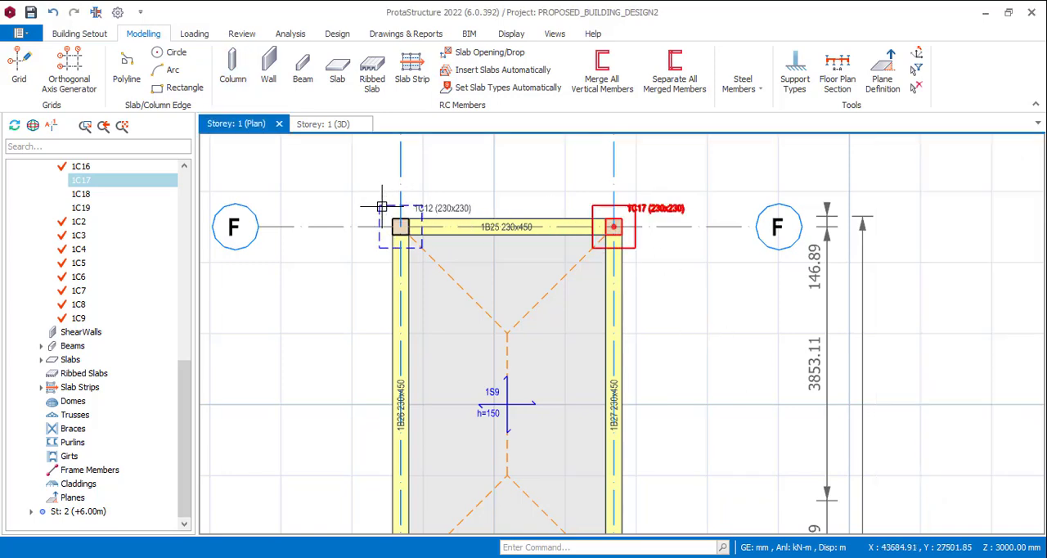
Remove the drop panel from the column at the intersection of axes F and 5
click(380, 204)
scroll(381, 203, down, 3)
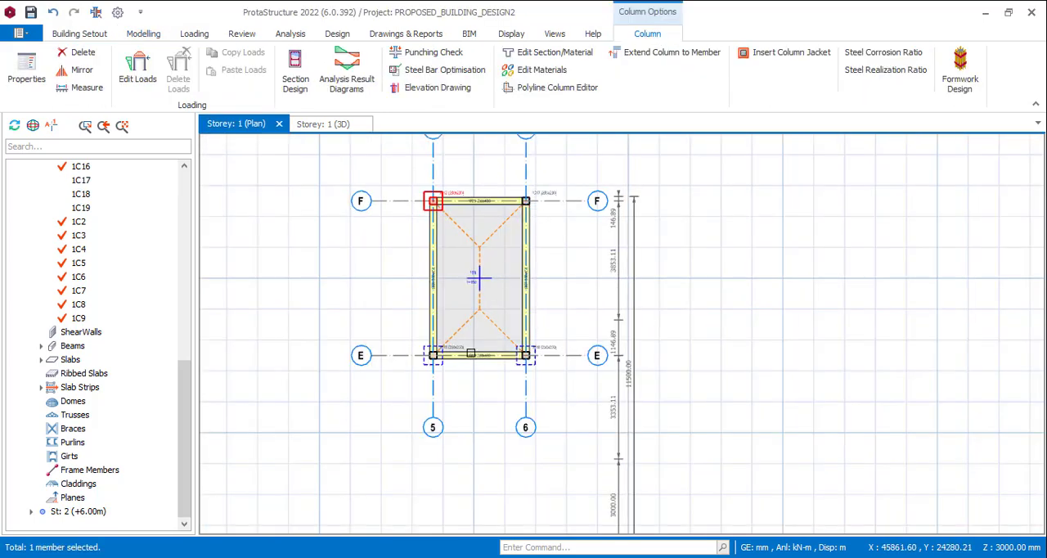
scroll(442, 355, up, 2)
scroll(438, 267, down, 2)
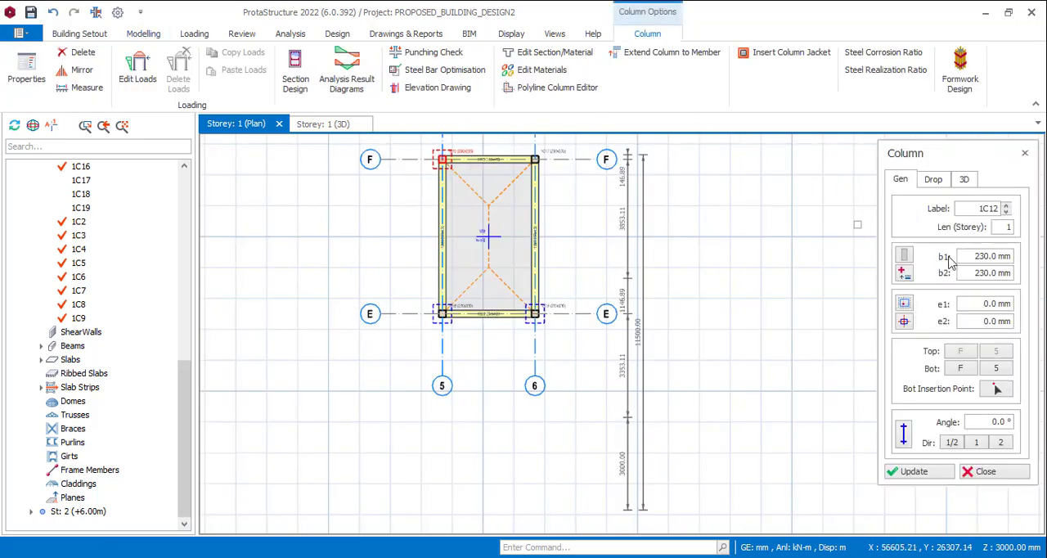
click(931, 183)
click(902, 214)
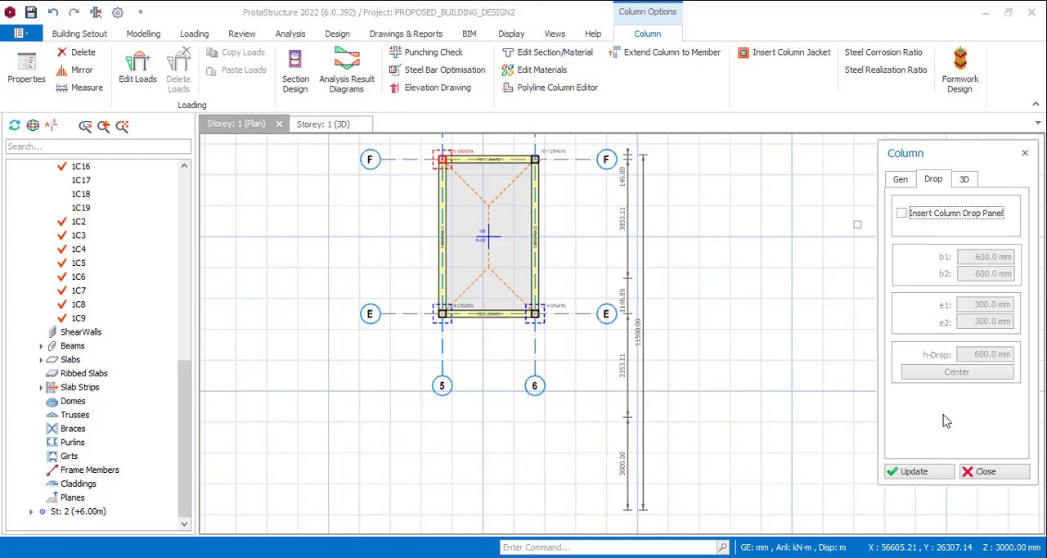
click(915, 474)
click(981, 471)
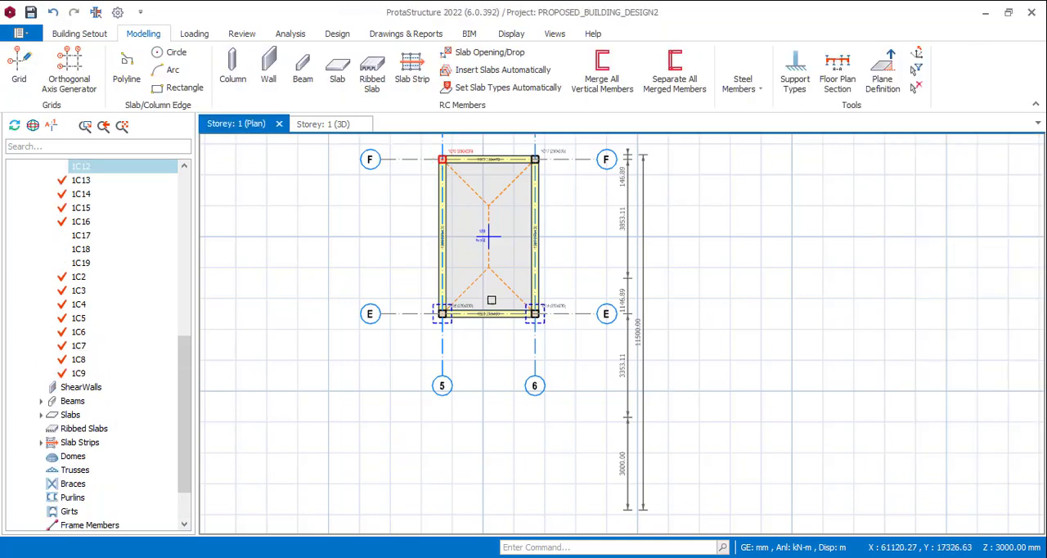
Remove the drop panel from the column at the intersection of axes E and 5
scroll(437, 312, up, 3)
click(419, 310)
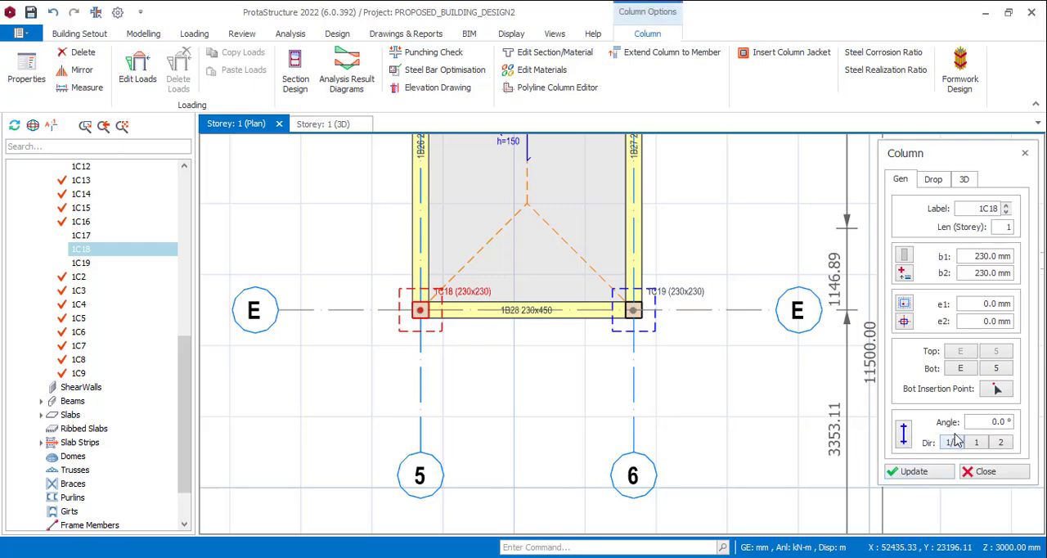
click(934, 179)
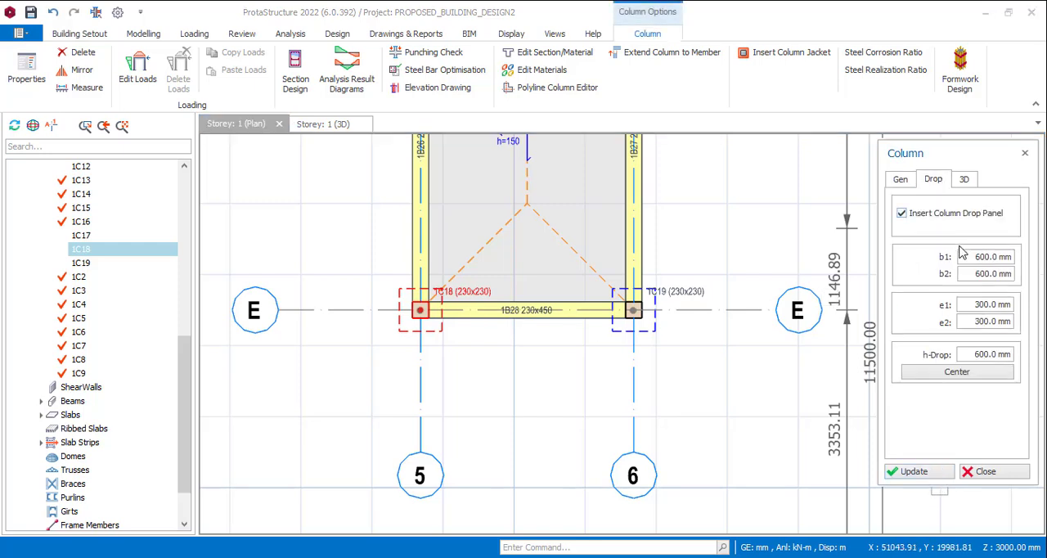
click(901, 214)
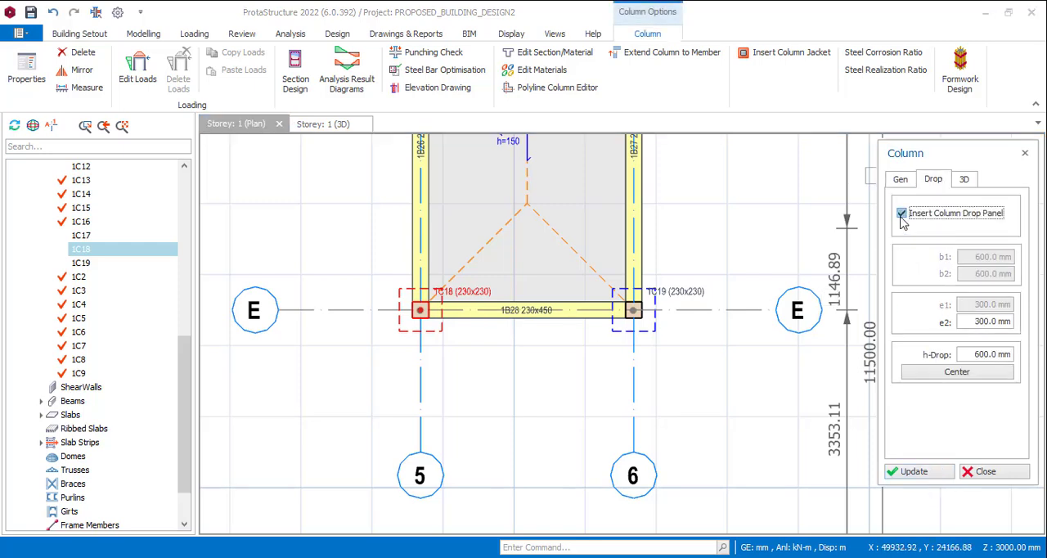
click(914, 472)
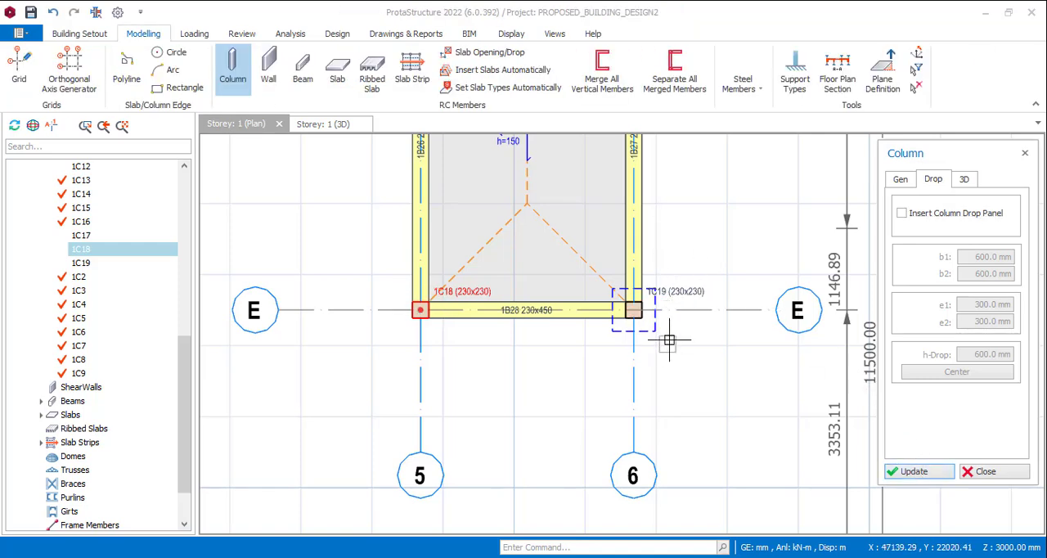
Remove the drop panel from the column at the intersection of axes E and 6
click(636, 317)
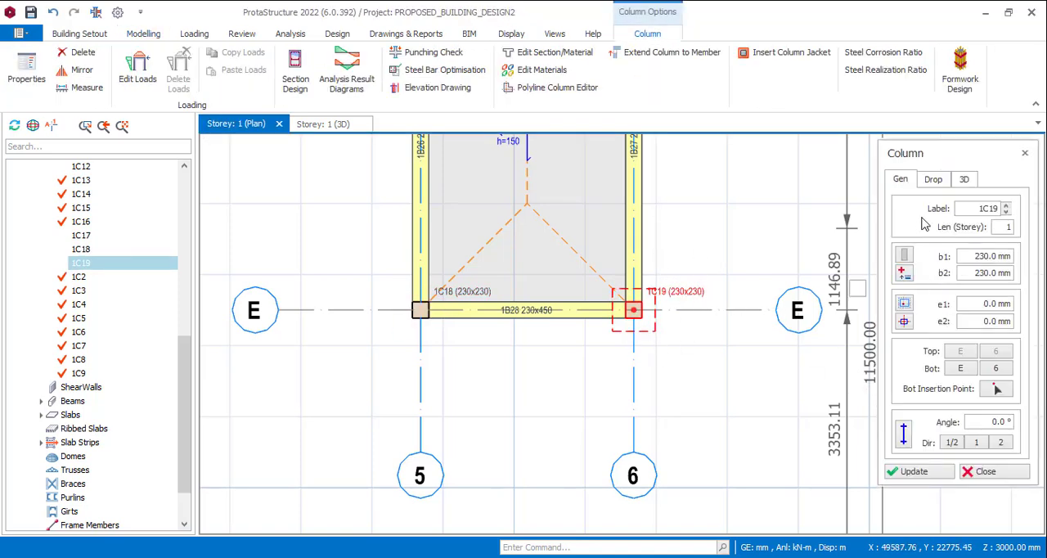
click(934, 183)
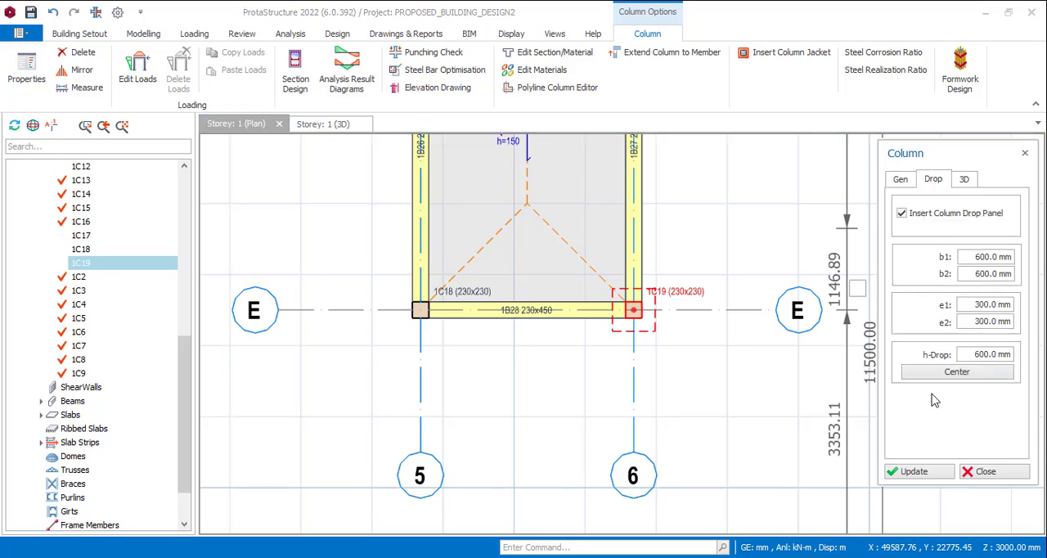
click(928, 209)
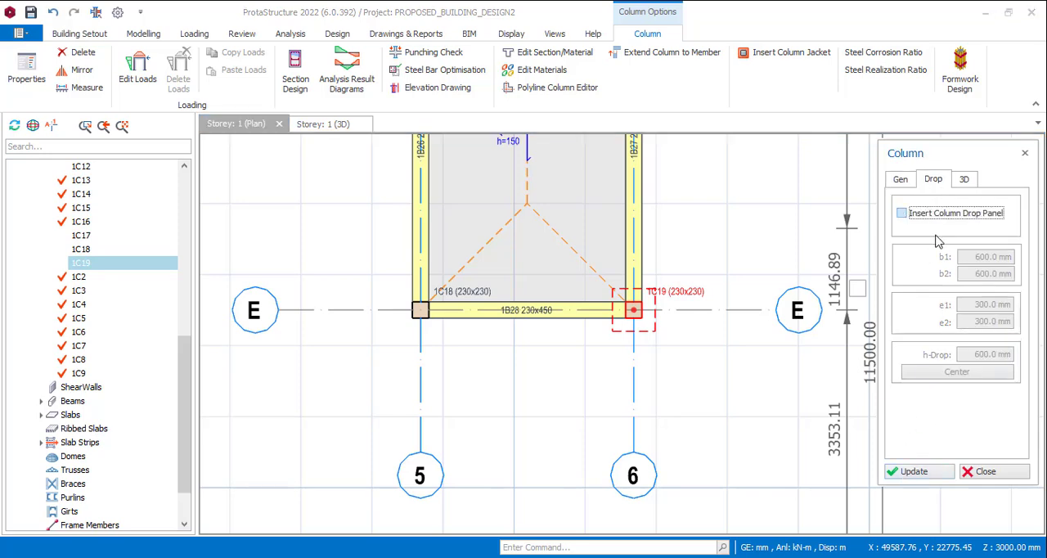
click(918, 473)
click(972, 474)
scroll(764, 365, down, 4)
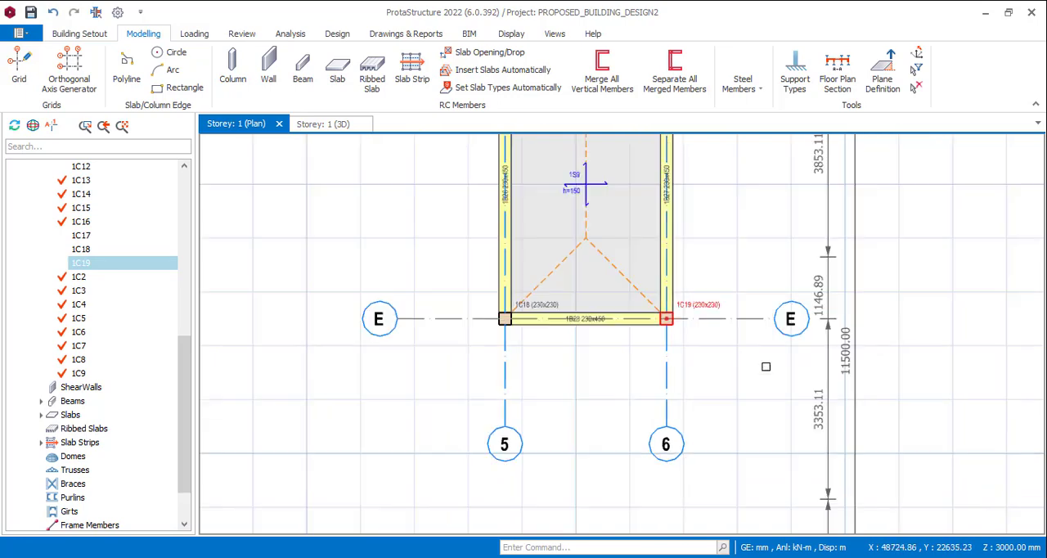
scroll(740, 291, up, 3)
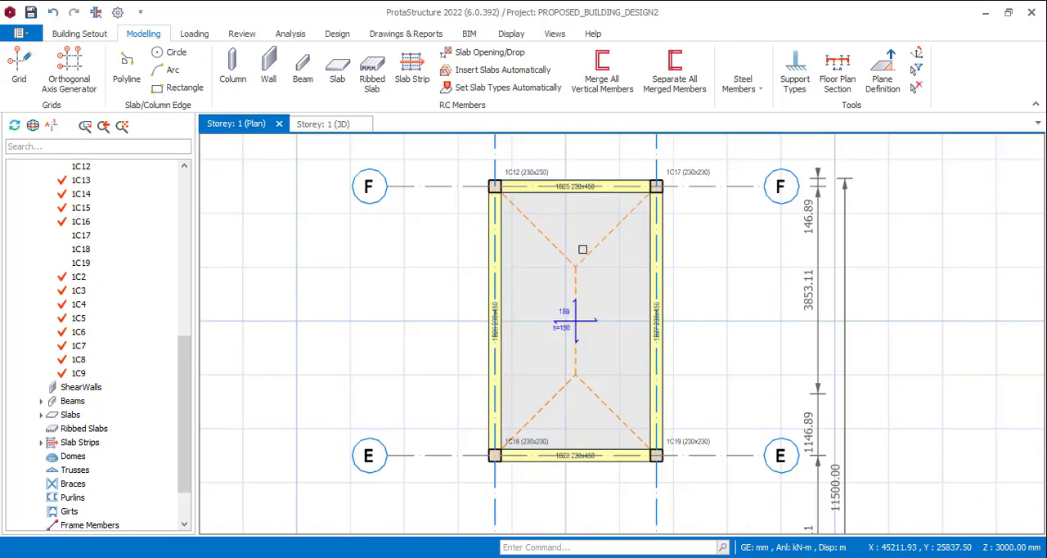
In the Storey 1 3D view, set dZ-Top to -2400 mm for both columns on axis E through the column table
click(312, 123)
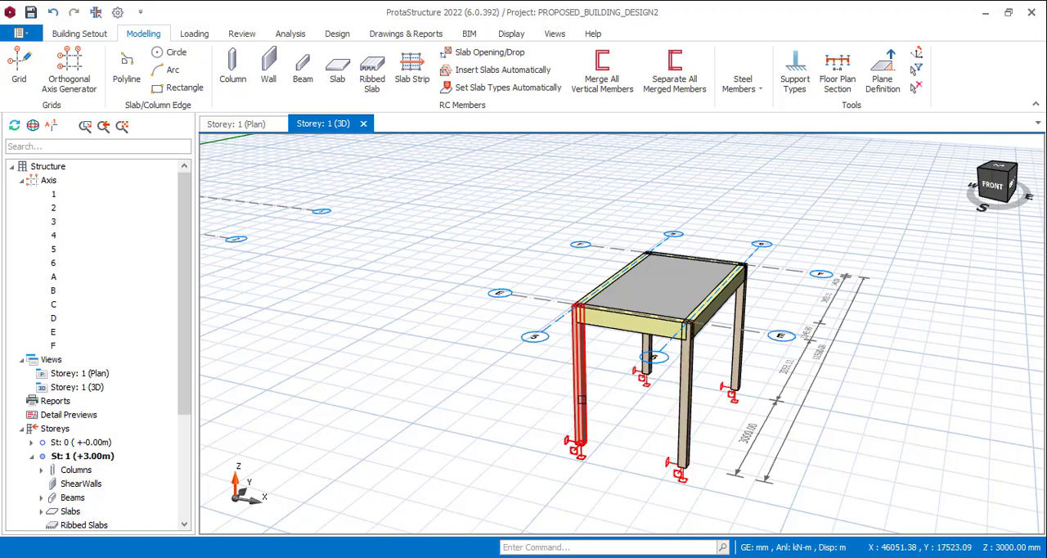
click(578, 370)
click(686, 391)
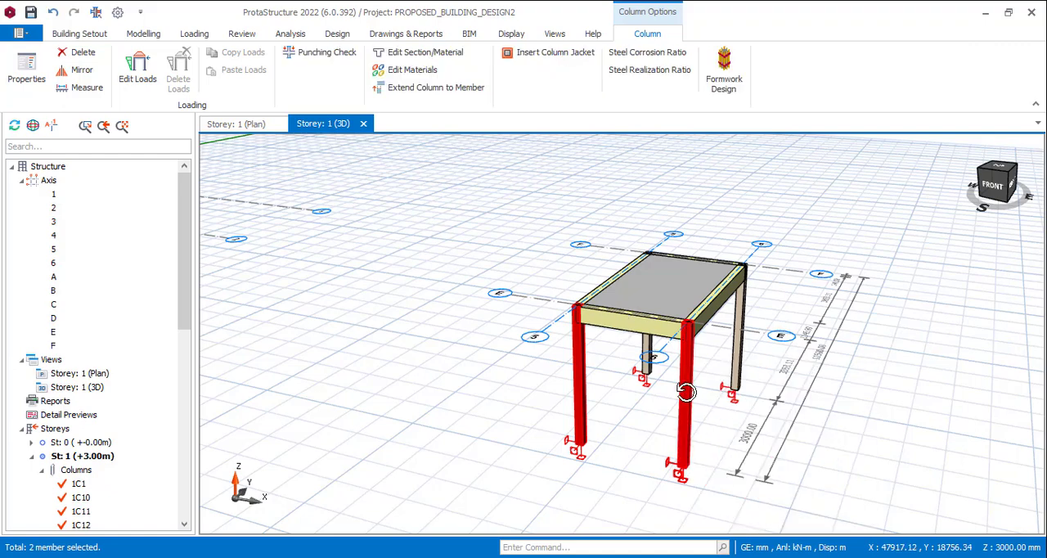
right_click(686, 392)
click(745, 75)
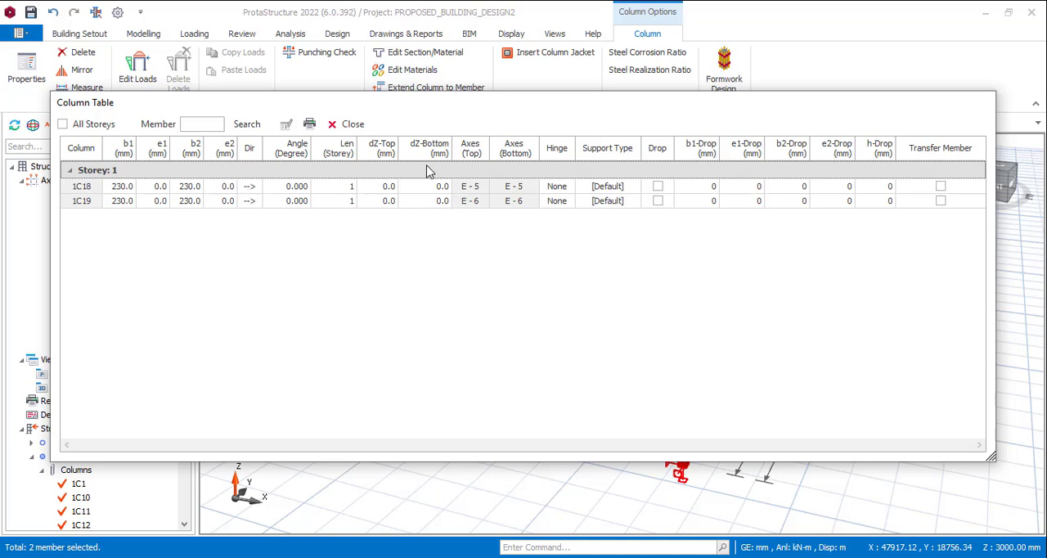
click(386, 154)
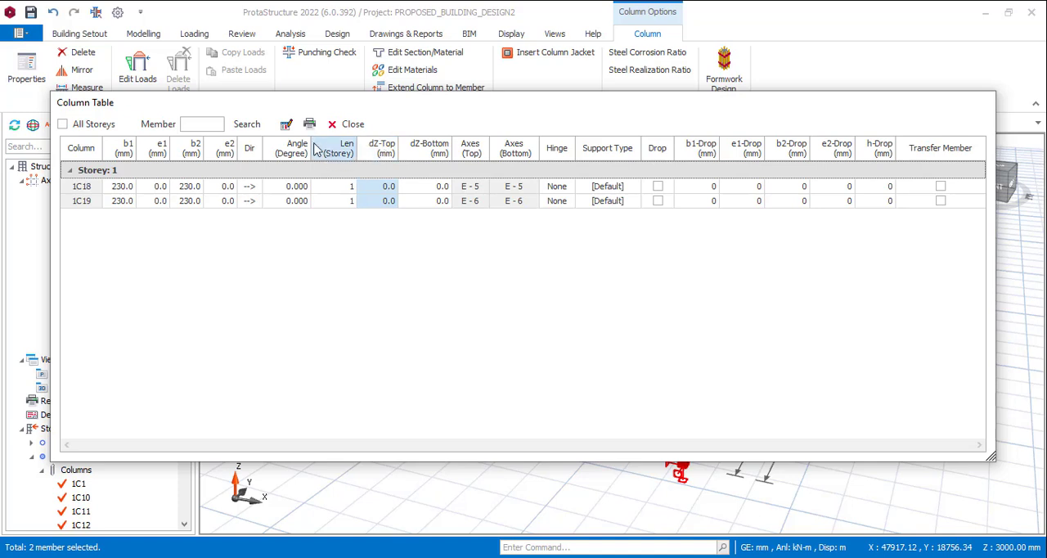
click(295, 126)
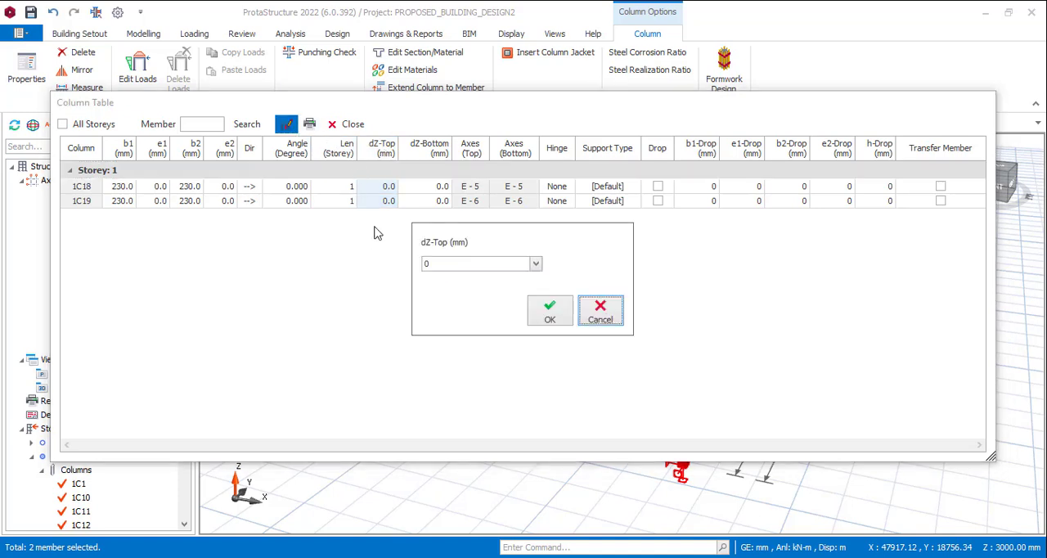
double_click(452, 264)
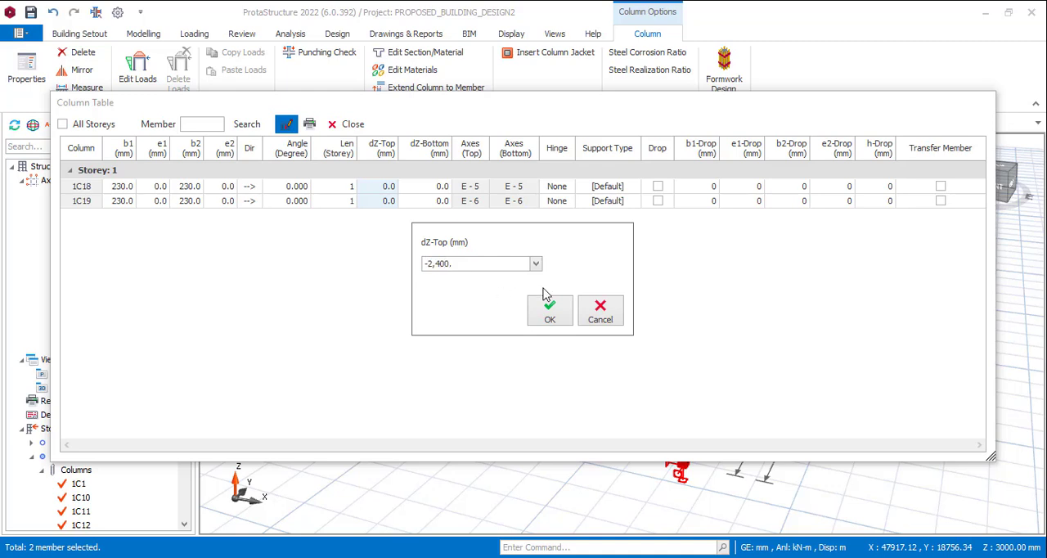
click(549, 318)
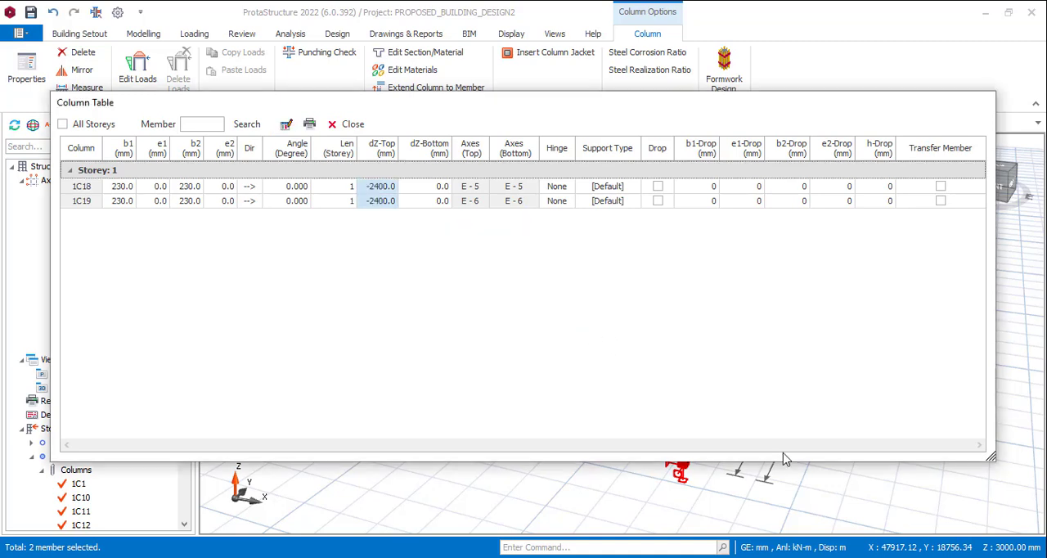
click(350, 123)
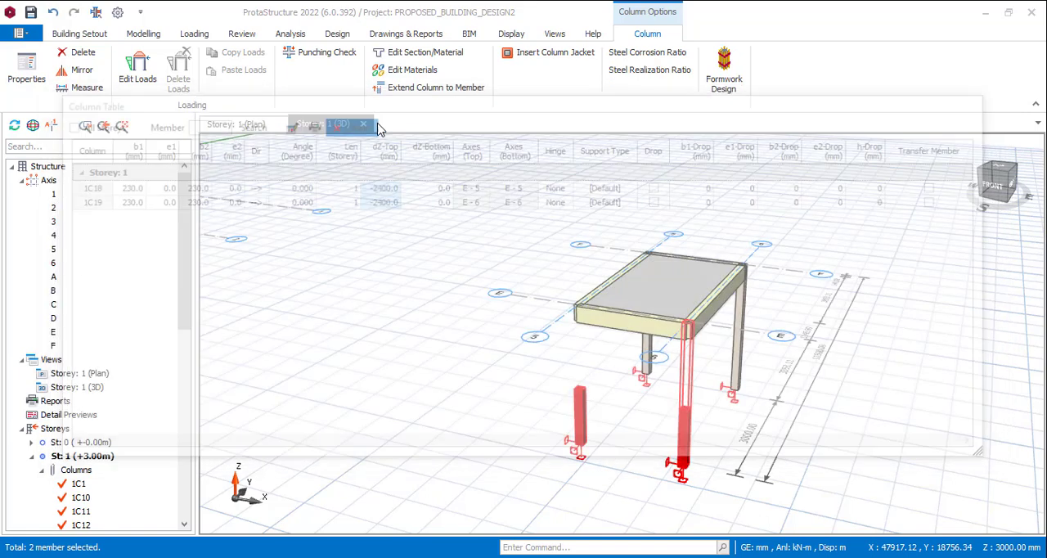
key(Escape)
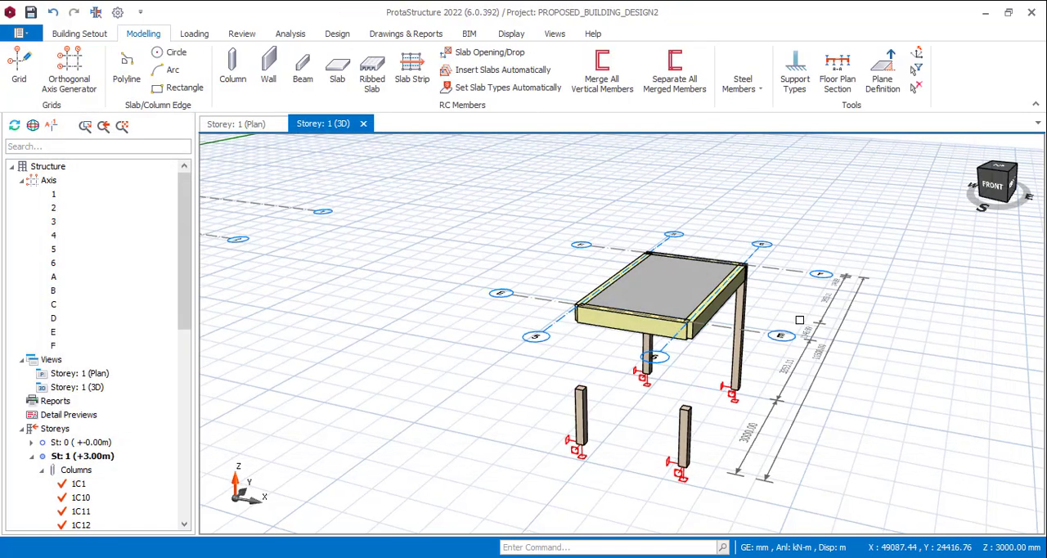
Lower the beam along axis E by setting both its delZ-I and delZ-J to -2400 mm
click(637, 329)
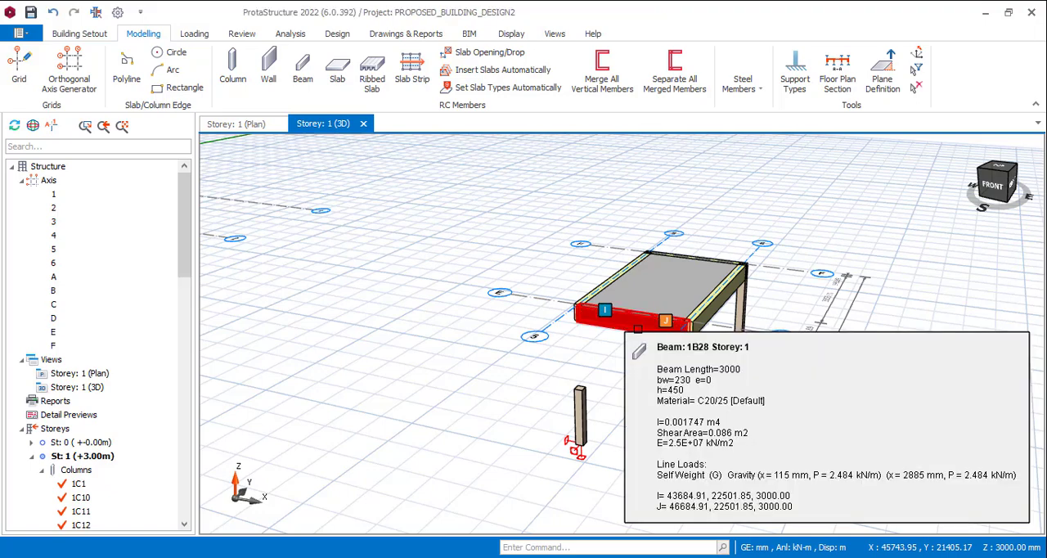
right_click(637, 329)
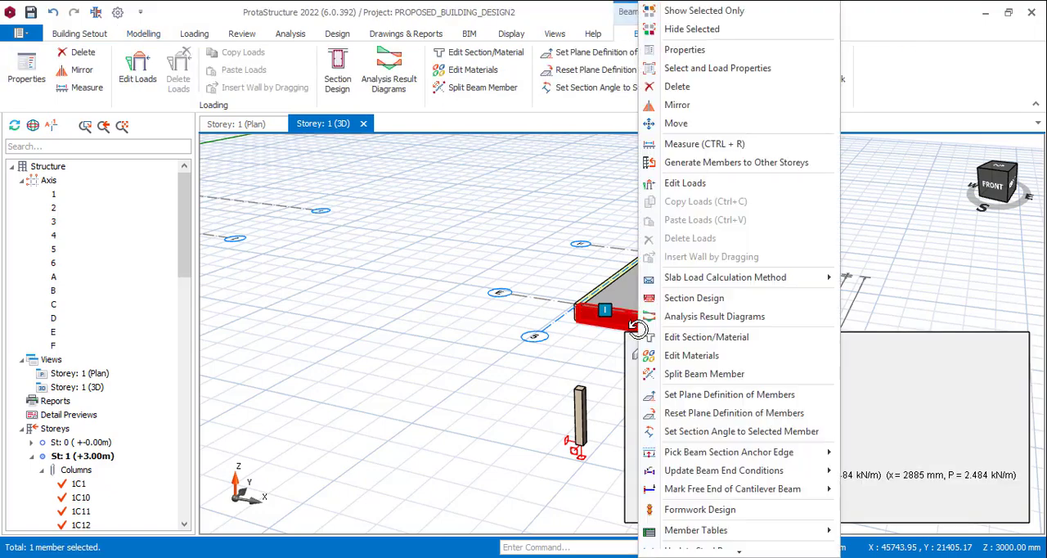
click(732, 52)
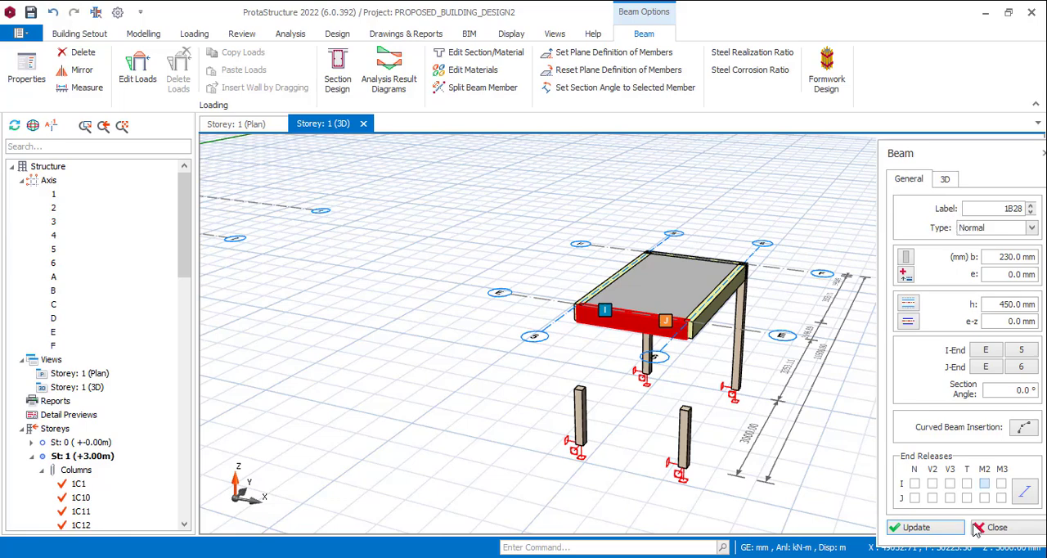
click(944, 181)
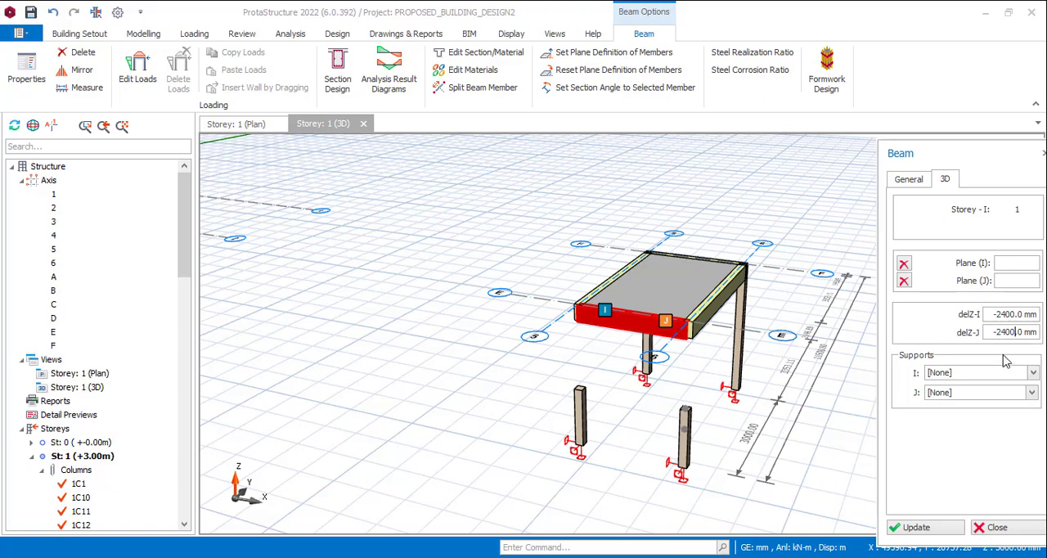
click(944, 528)
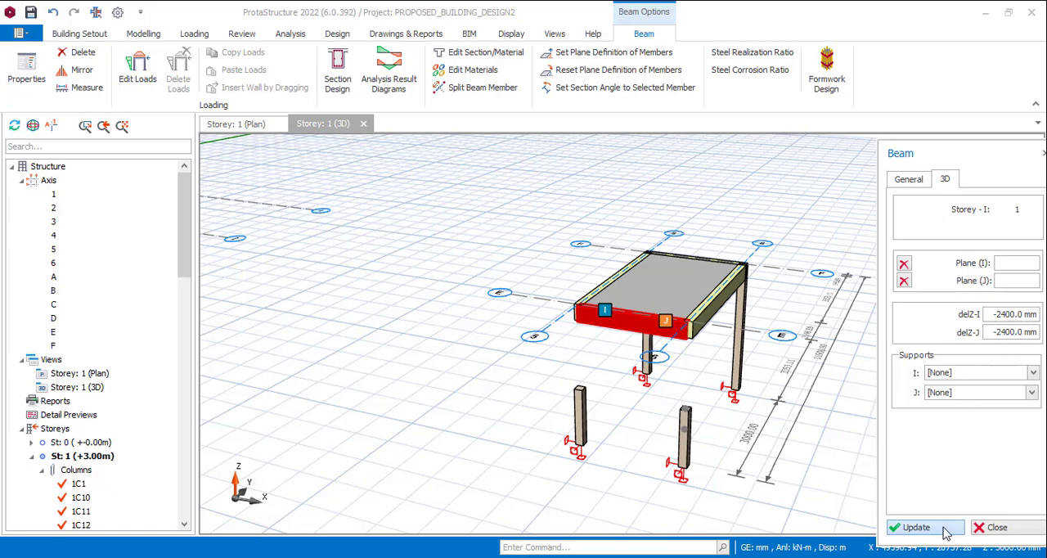
key(Escape)
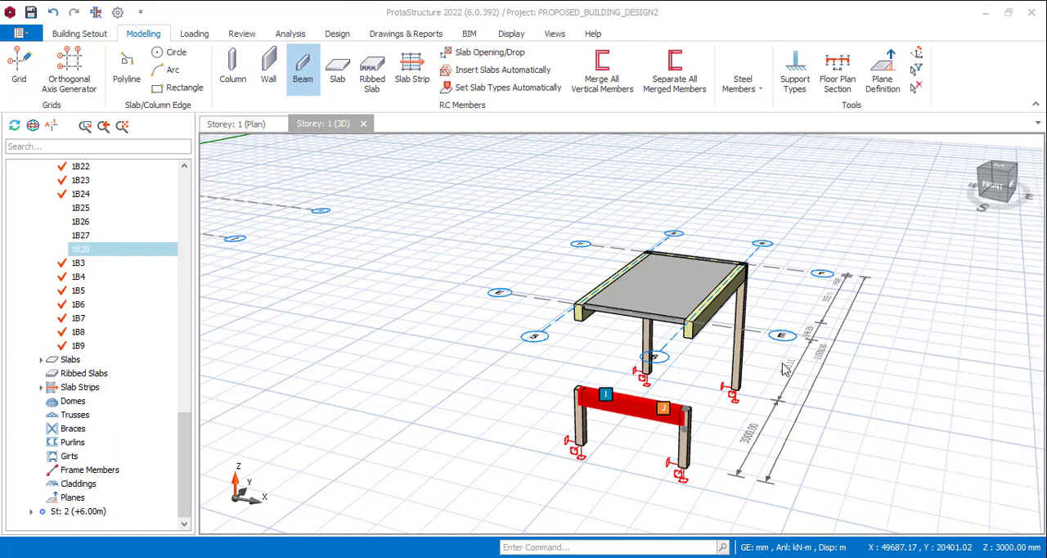
Set d Z-Left to -2400 mm for the two beams along axes 5 and 6 through their summary table
middle_drag(802, 323, 738, 335)
scroll(728, 340, up, 1)
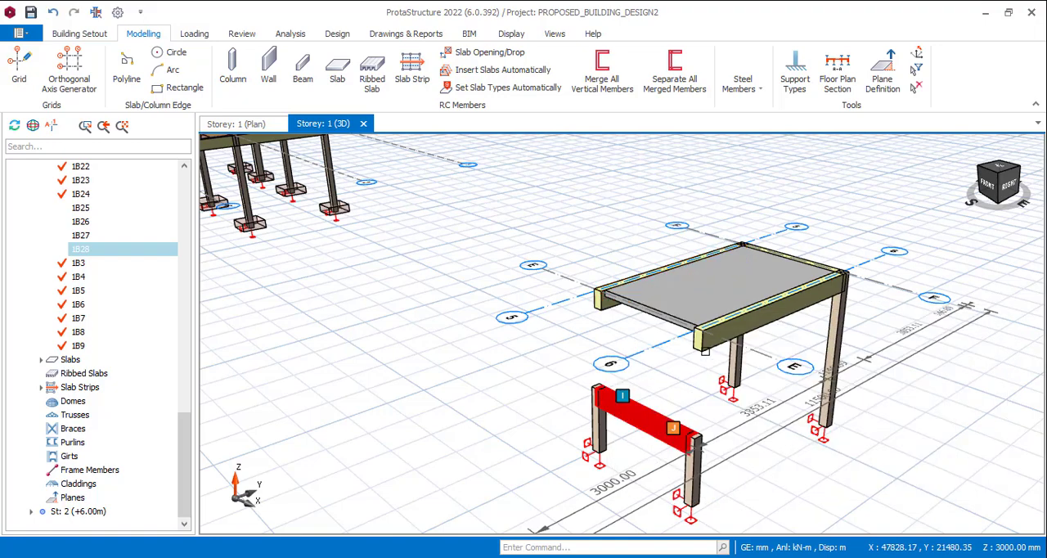
click(711, 335)
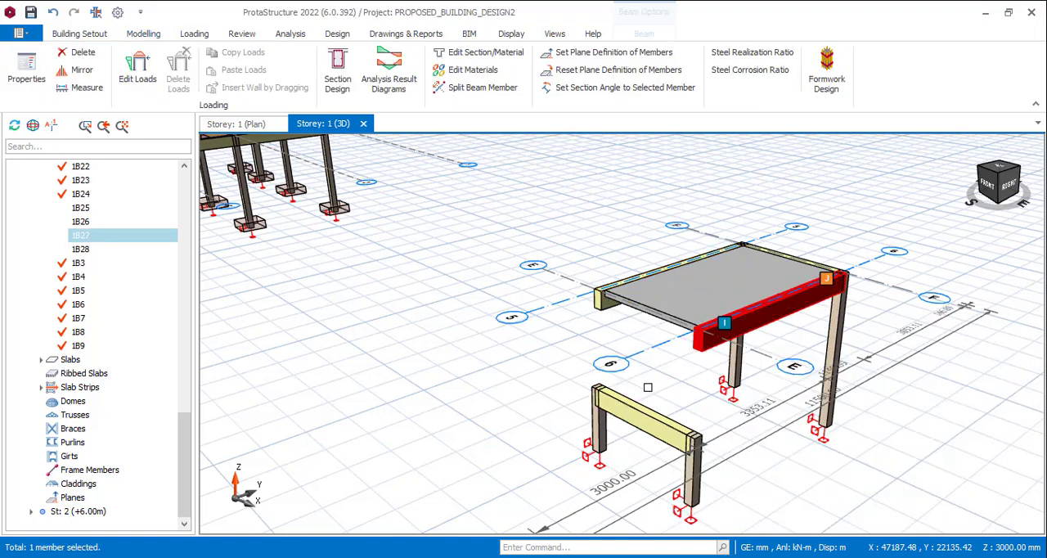
click(607, 304)
right_click(606, 304)
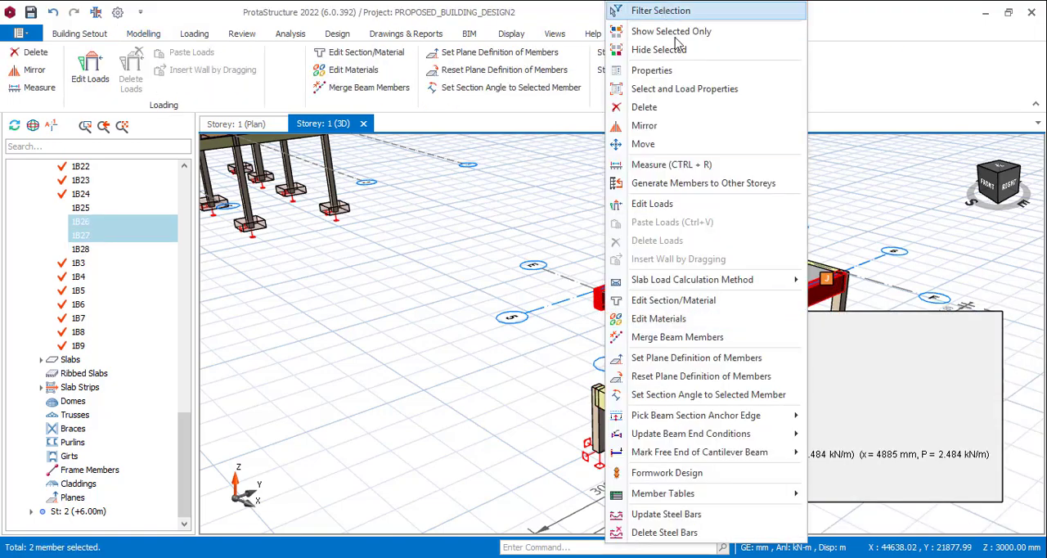
click(651, 71)
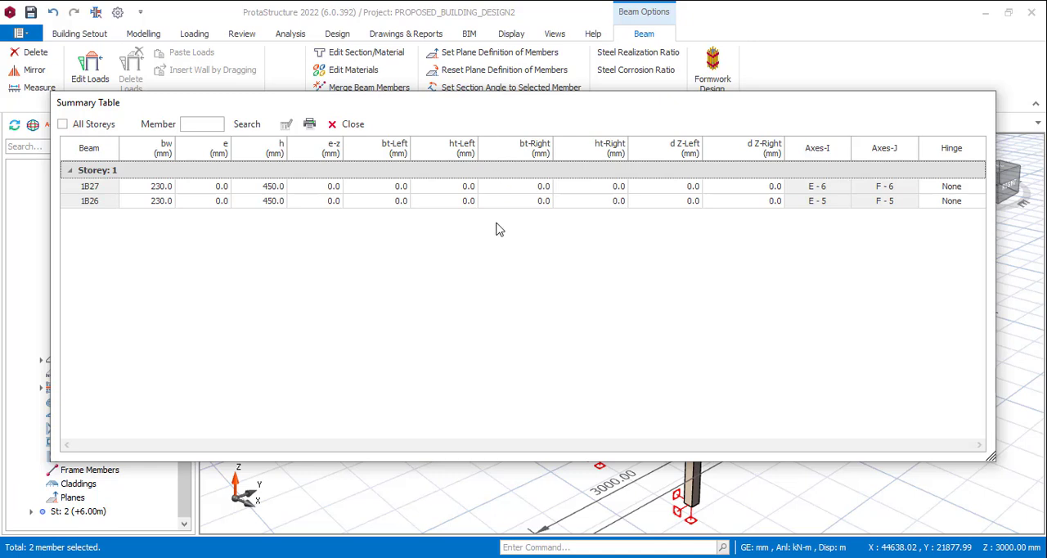
click(397, 151)
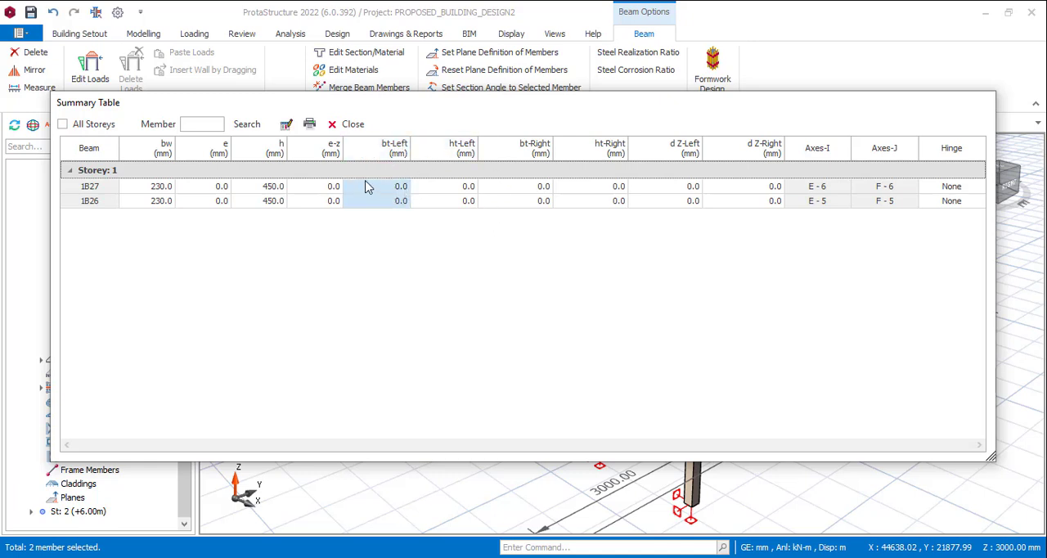
click(691, 154)
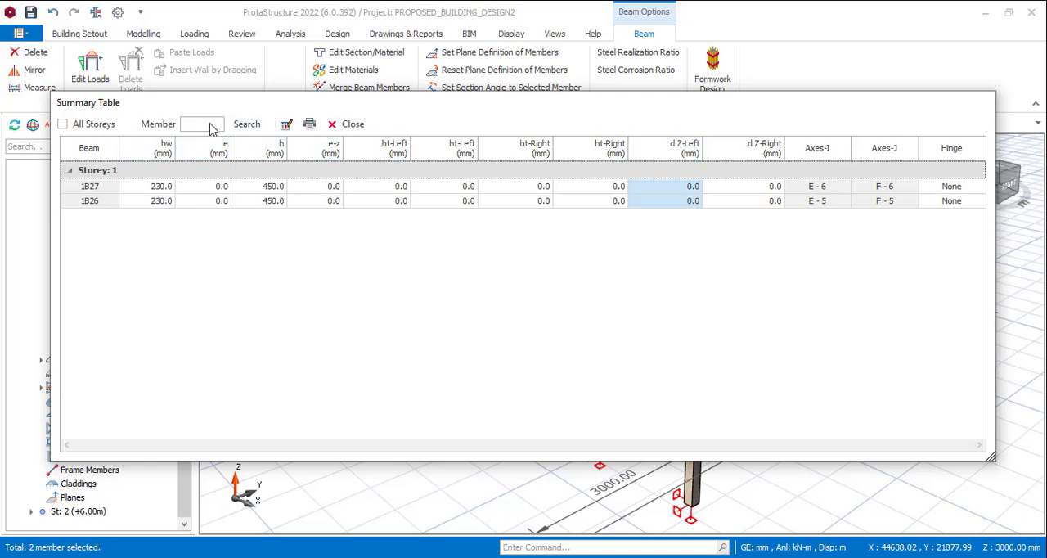
click(286, 123)
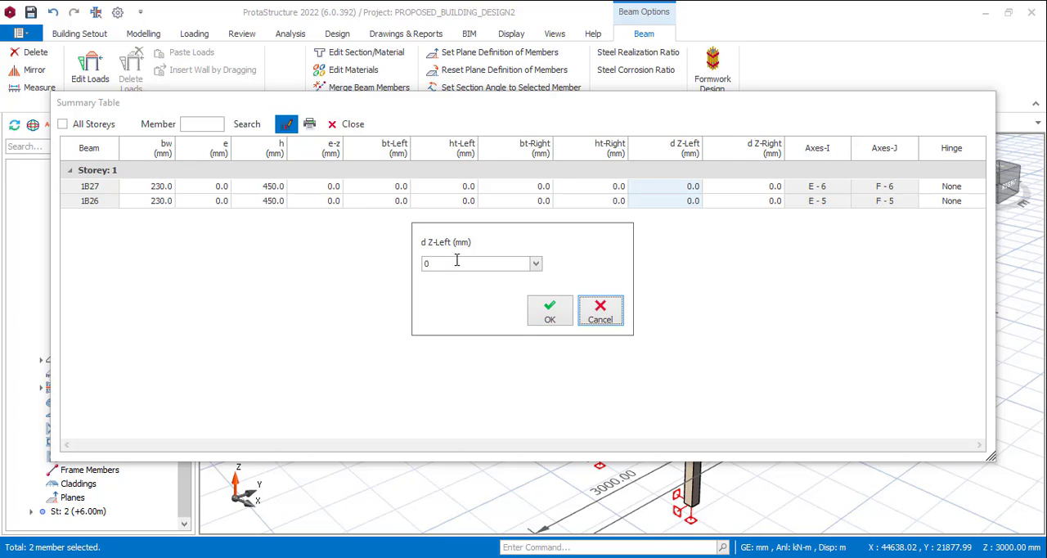
double_click(456, 260)
click(549, 312)
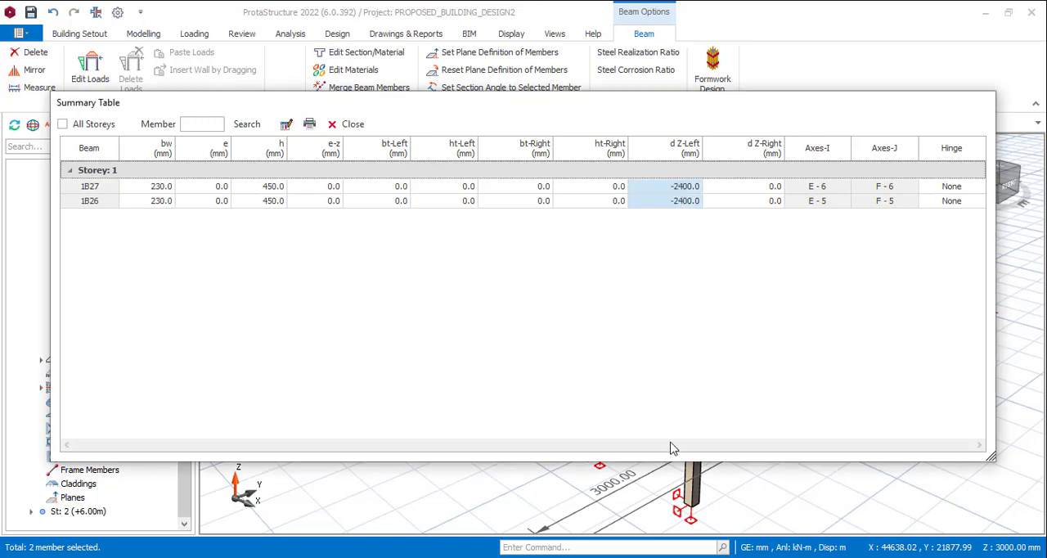
click(354, 124)
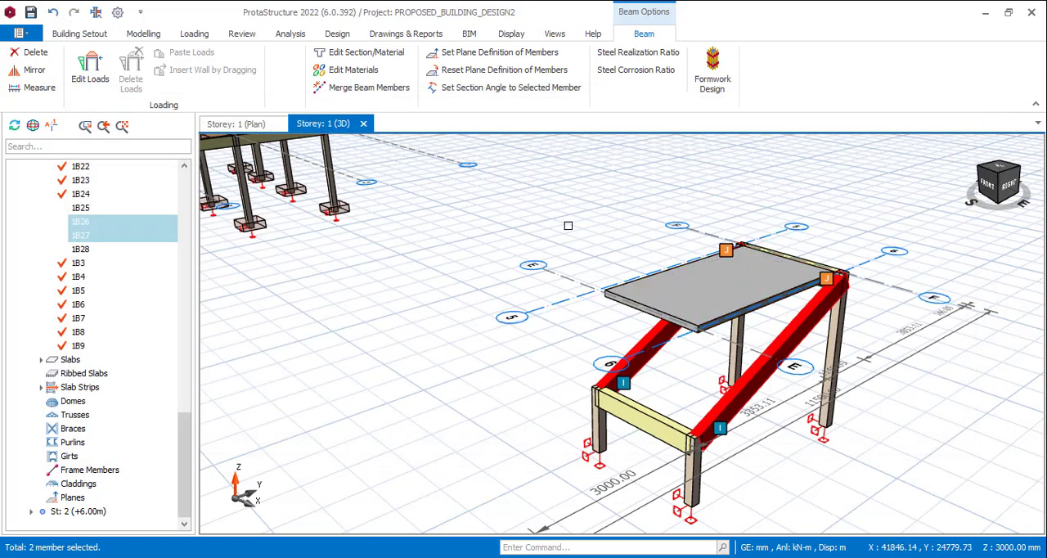
key(Escape)
In the Storey 1 plan, define plane P1 over the beam region enclosed by axes E, F, 5 and 6
scroll(684, 249, down, 1)
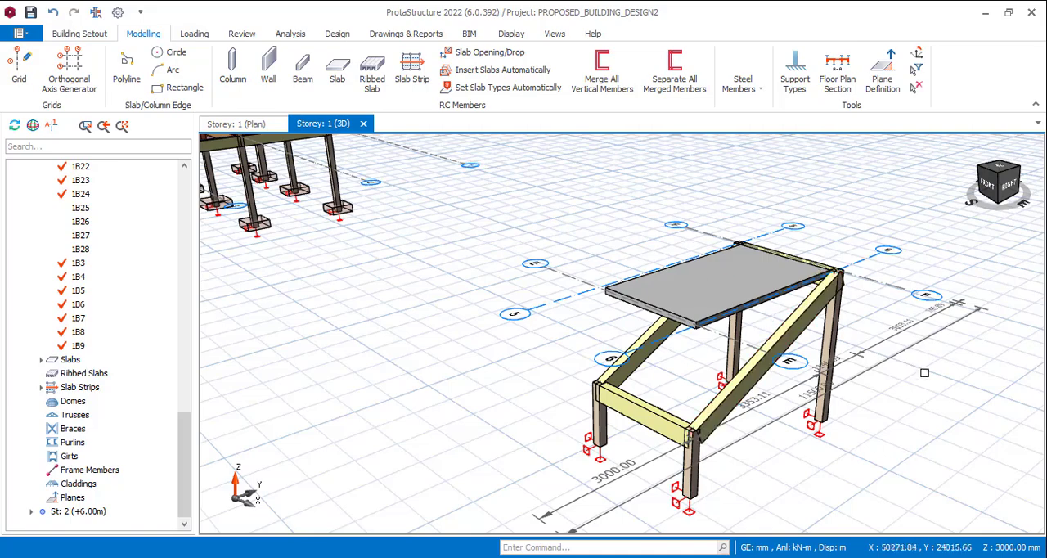
middle_drag(924, 372, 913, 417)
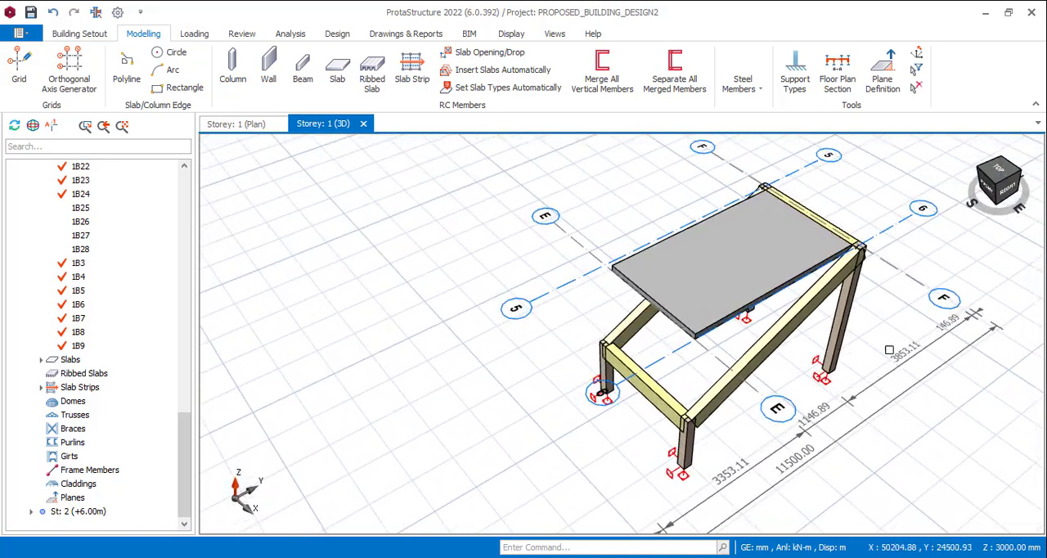
click(235, 124)
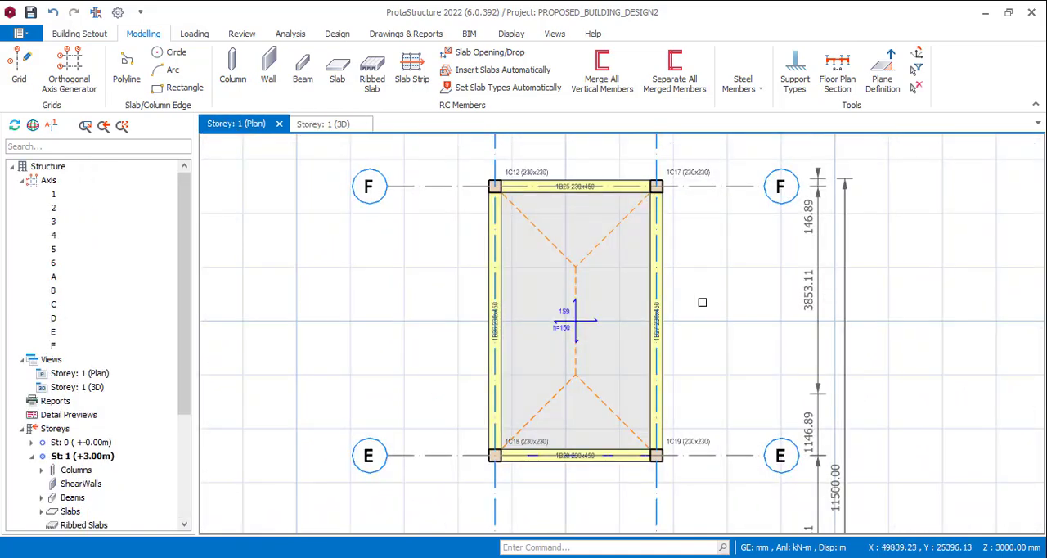
middle_drag(733, 318, 741, 291)
click(883, 75)
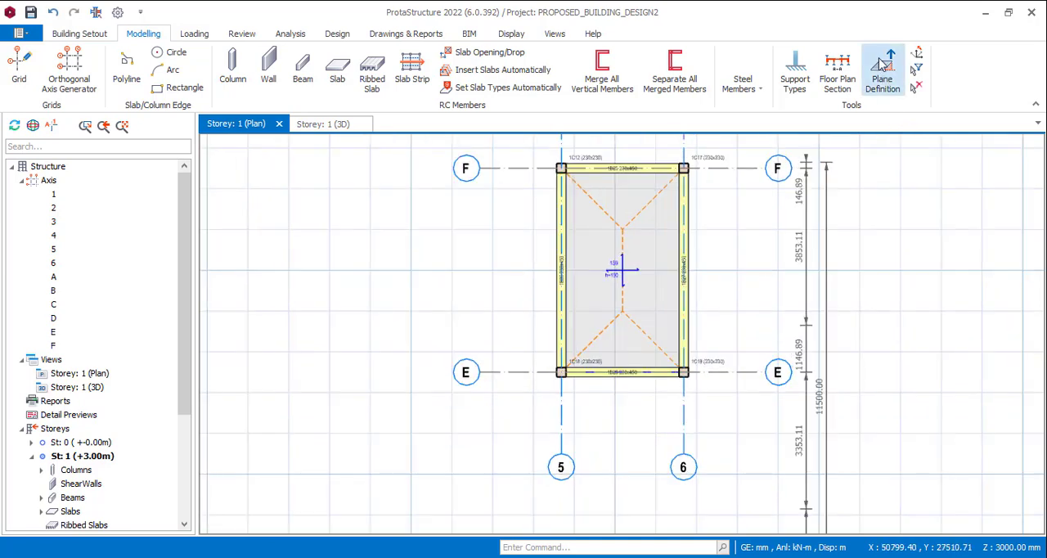
click(624, 256)
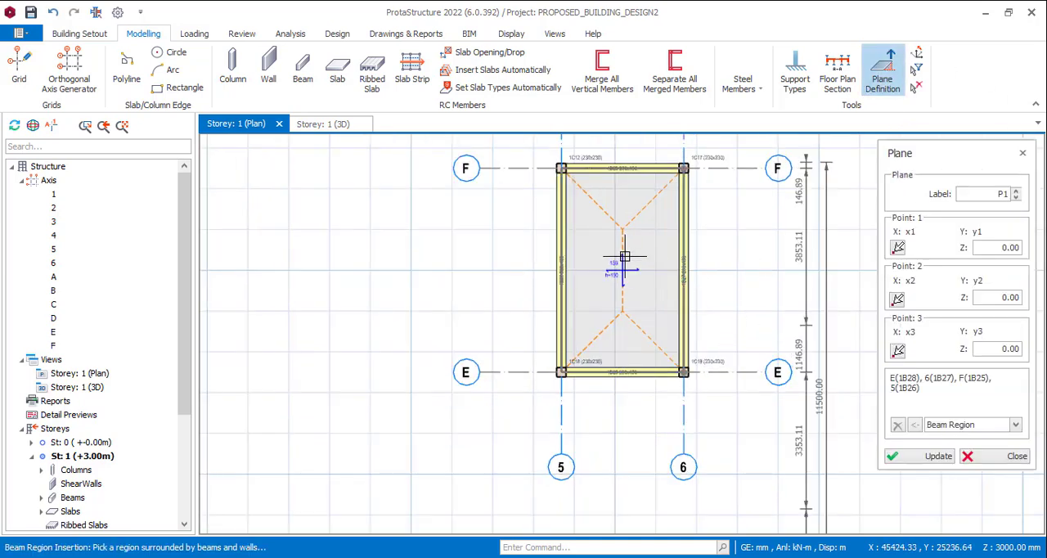
Examine the plane's label and the positions and Z values of its control points in the plan
scroll(634, 270, up, 4)
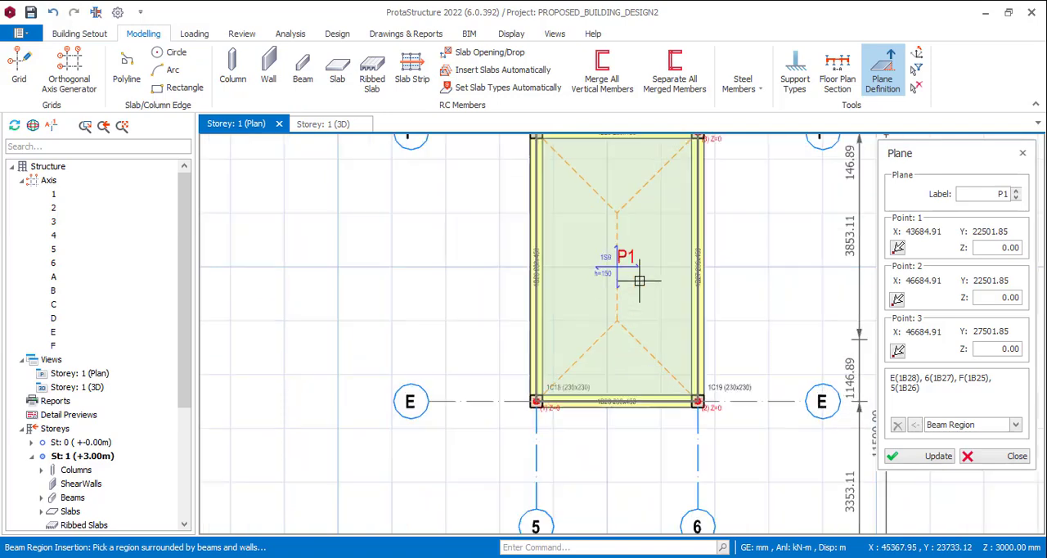
scroll(625, 236, up, 3)
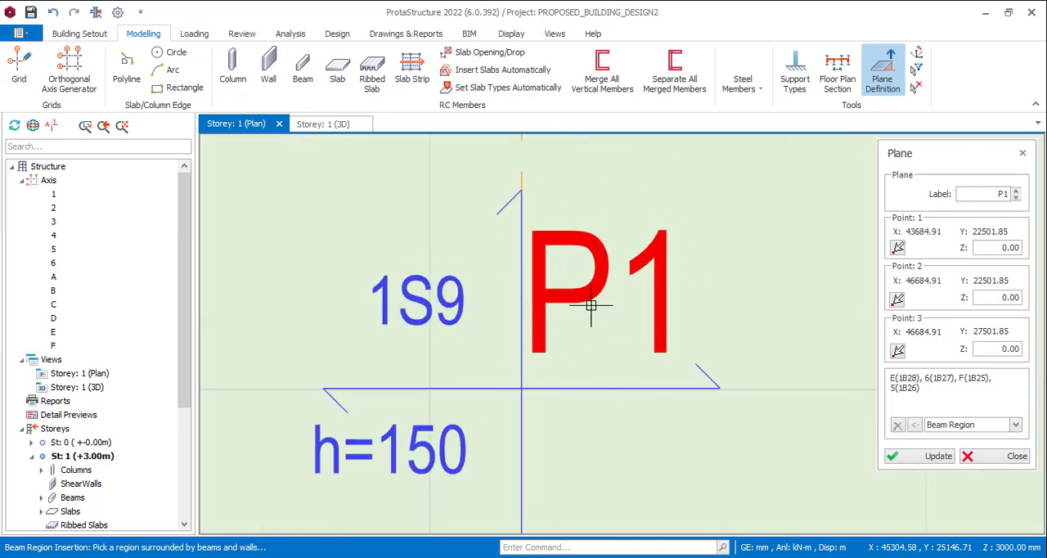
scroll(605, 293, down, 4)
scroll(609, 288, down, 3)
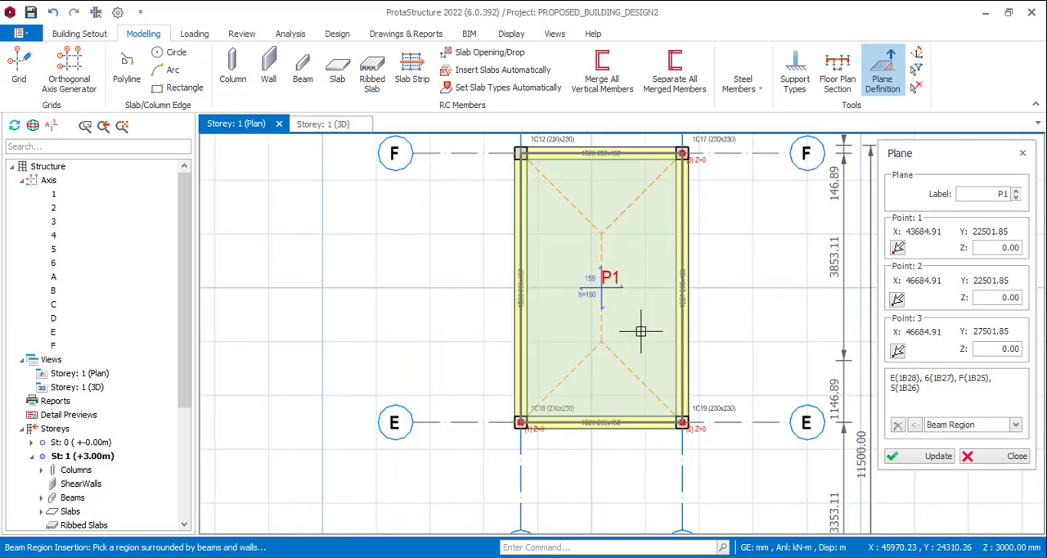
scroll(674, 356, up, 4)
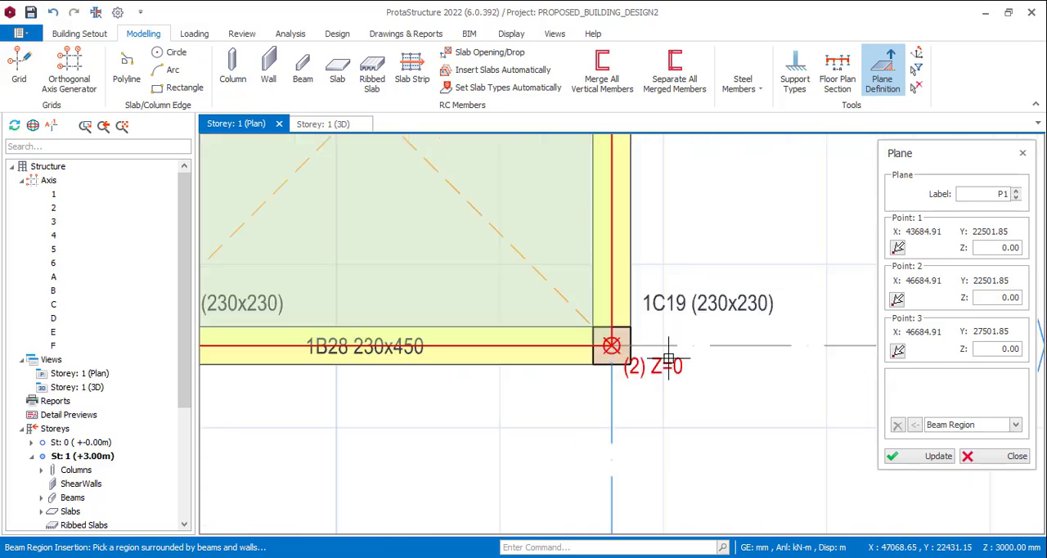
scroll(713, 331, down, 5)
scroll(471, 334, up, 3)
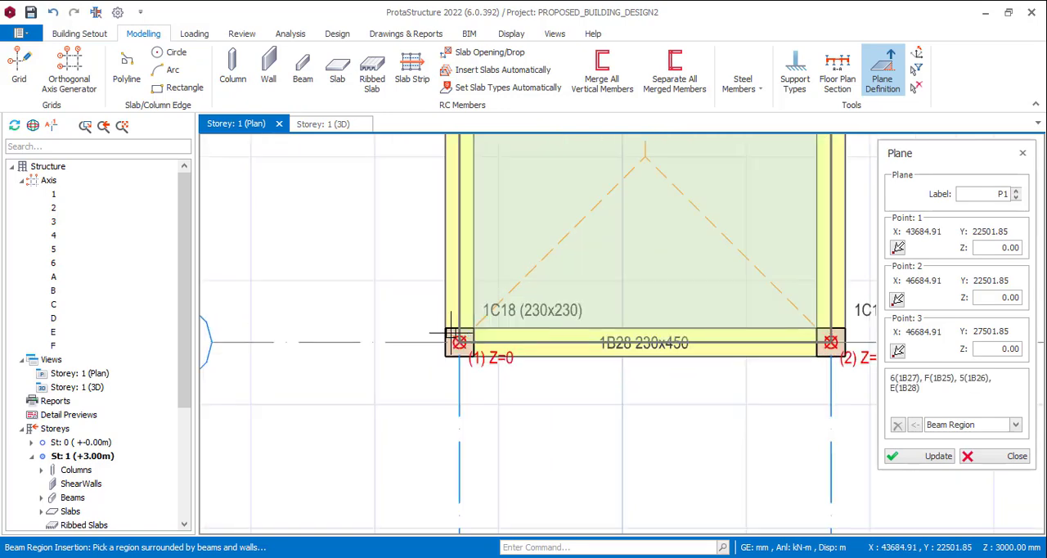
scroll(456, 342, down, 1)
scroll(757, 337, down, 1)
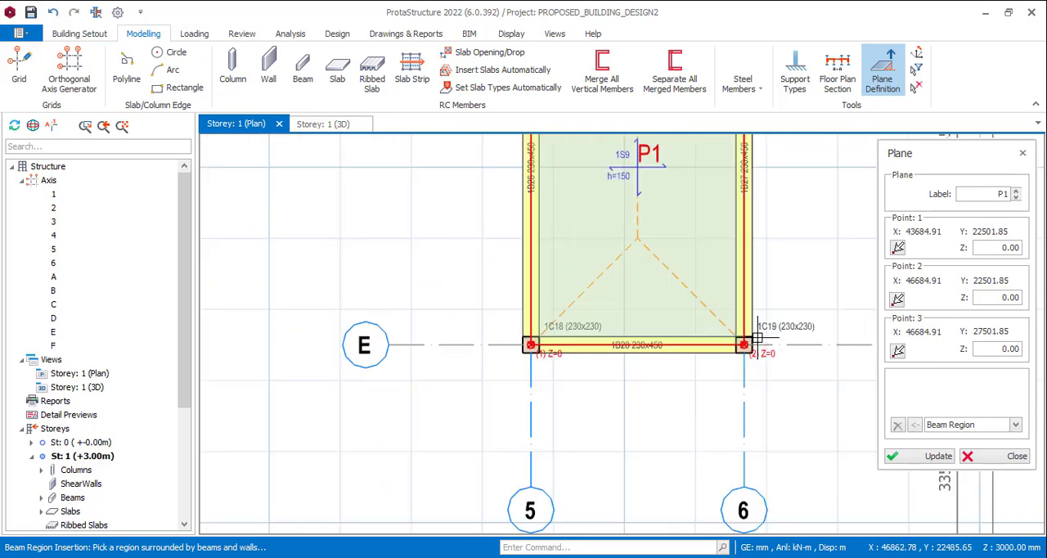
scroll(541, 340, down, 2)
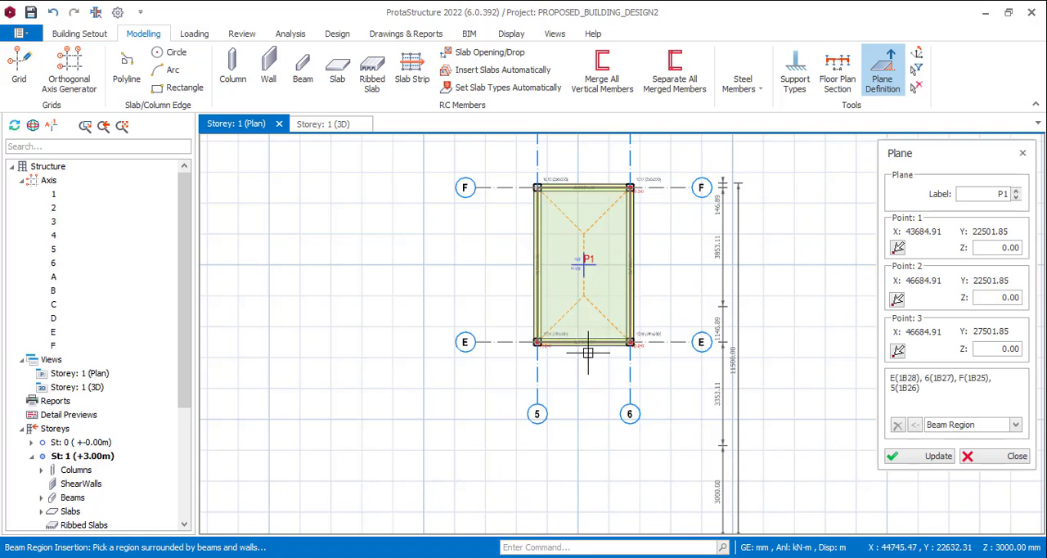
scroll(582, 341, up, 2)
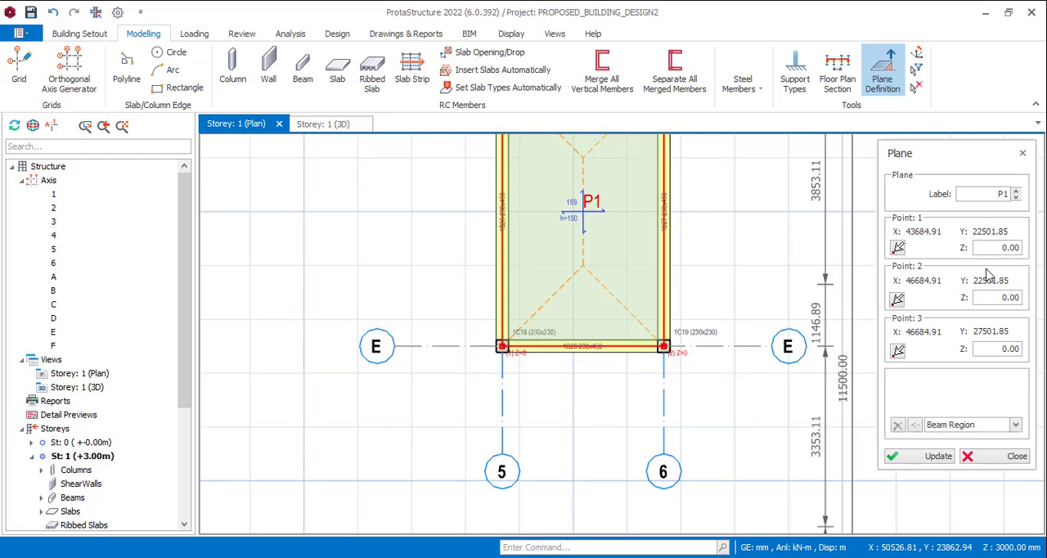
scroll(687, 295, down, 2)
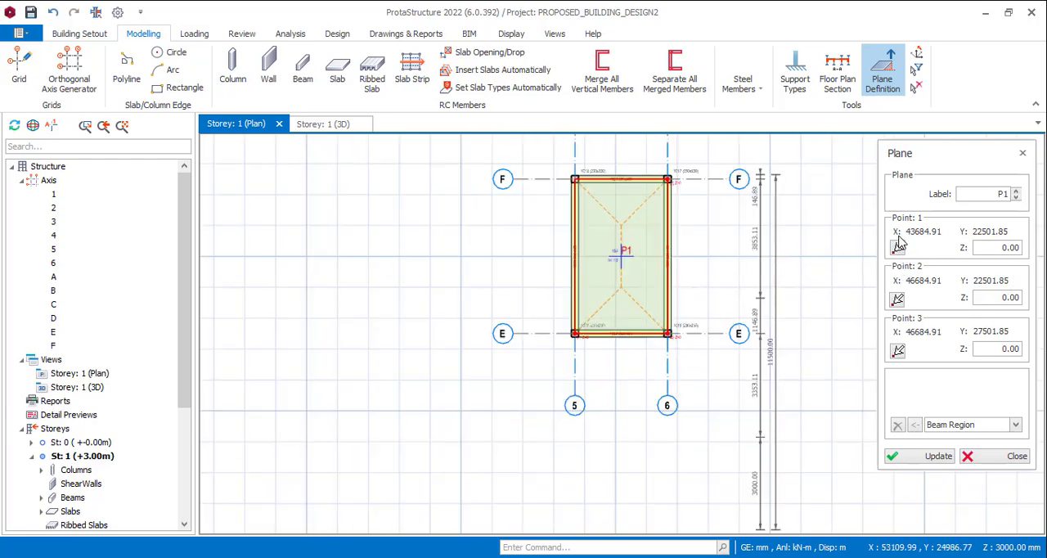
Pick the plane's control point 1 at the column where axes E and 5 intersect
click(898, 248)
scroll(572, 334, up, 4)
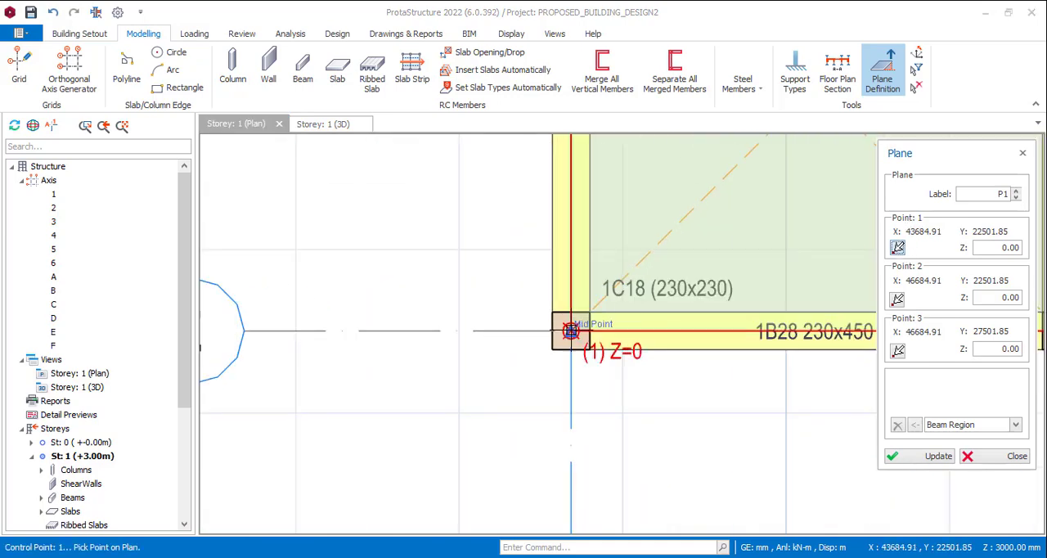
click(571, 330)
scroll(458, 333, down, 4)
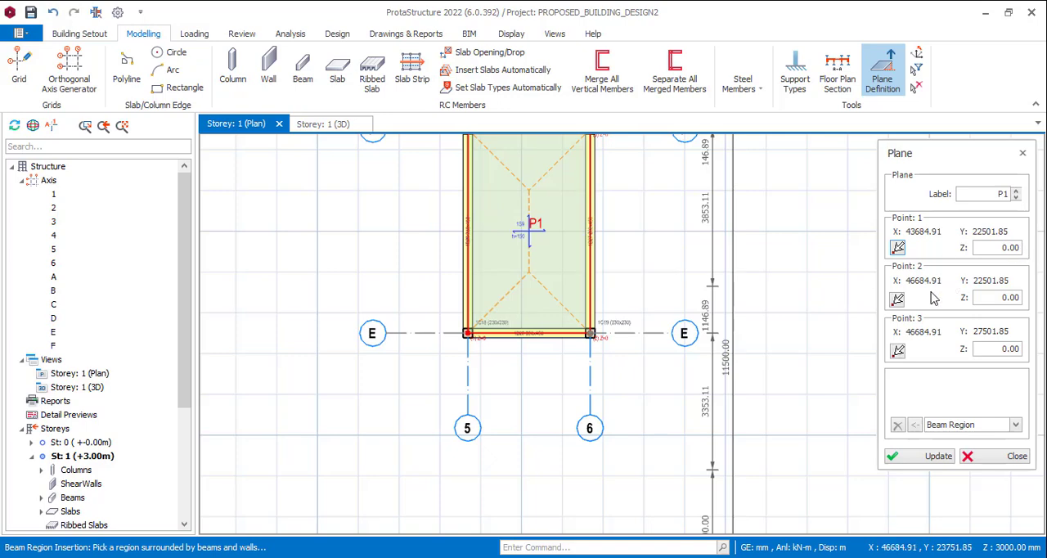
Pick the plane's control point 2 at the column where axes E and 6 intersect
click(897, 299)
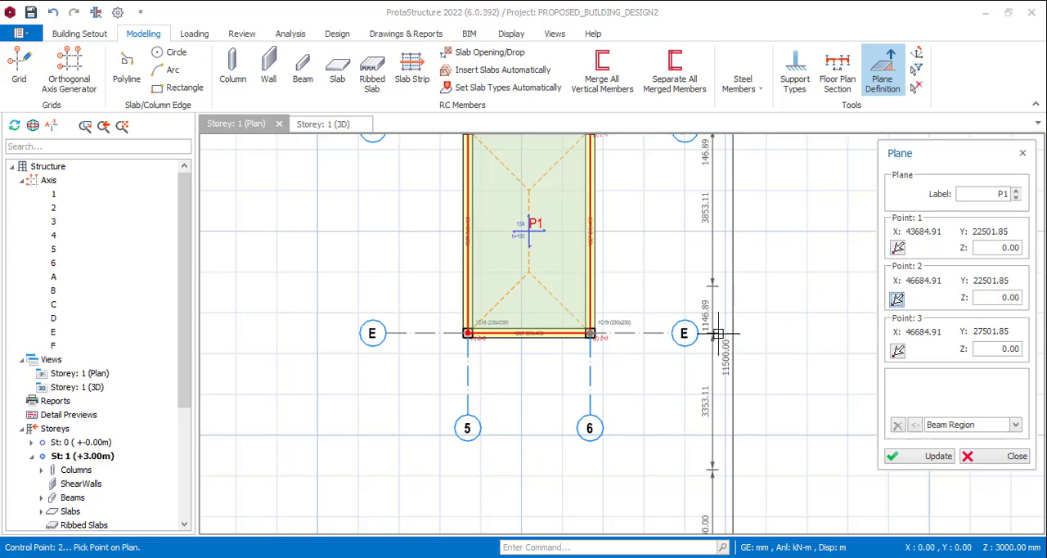
scroll(589, 333, up, 5)
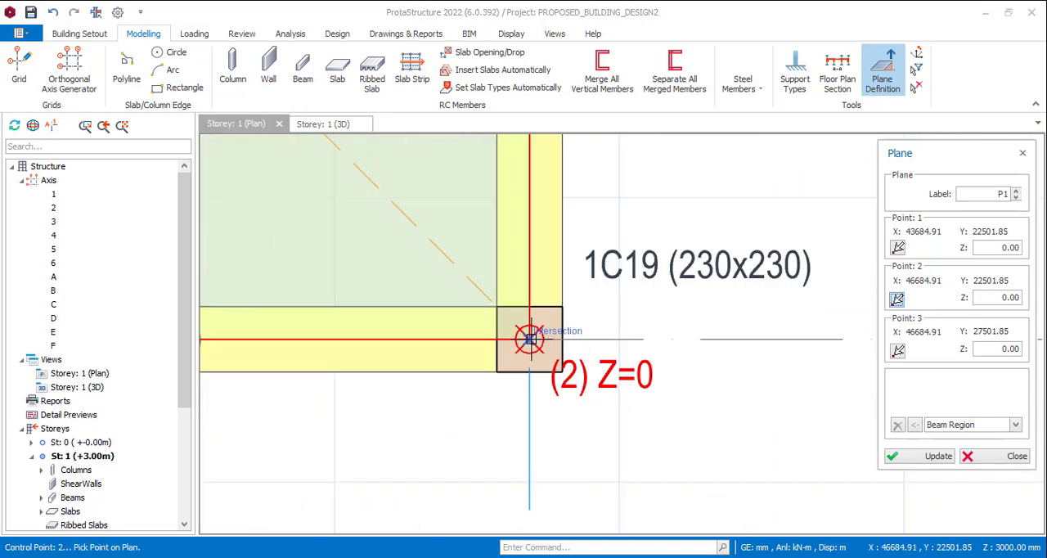
click(529, 339)
scroll(711, 380, down, 4)
scroll(718, 388, down, 1)
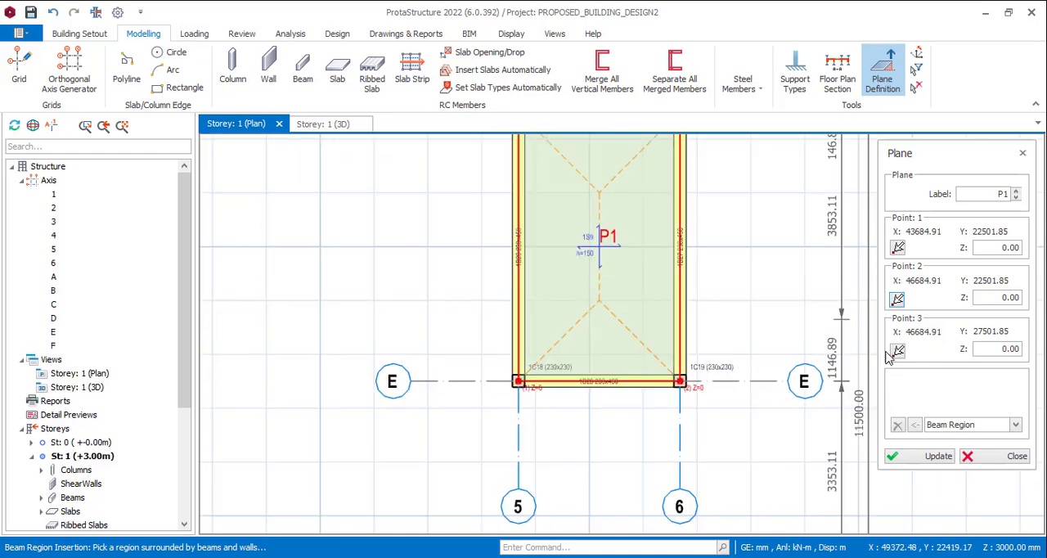
Pick the plane's control point 3 at the column where axes F and 6 intersect
click(897, 351)
scroll(655, 392, down, 2)
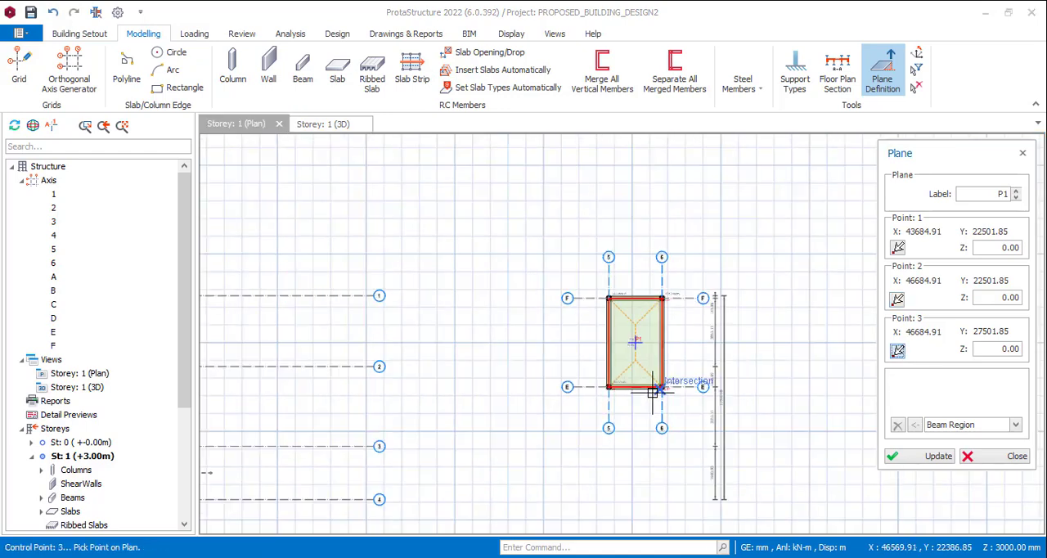
scroll(618, 299, up, 1)
scroll(617, 299, up, 2)
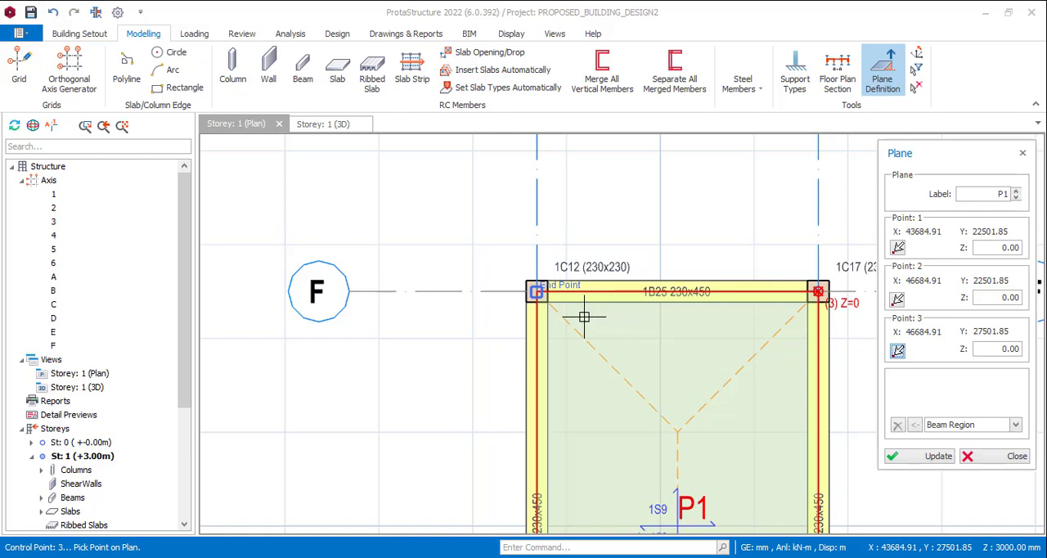
scroll(482, 299, down, 1)
scroll(716, 293, up, 4)
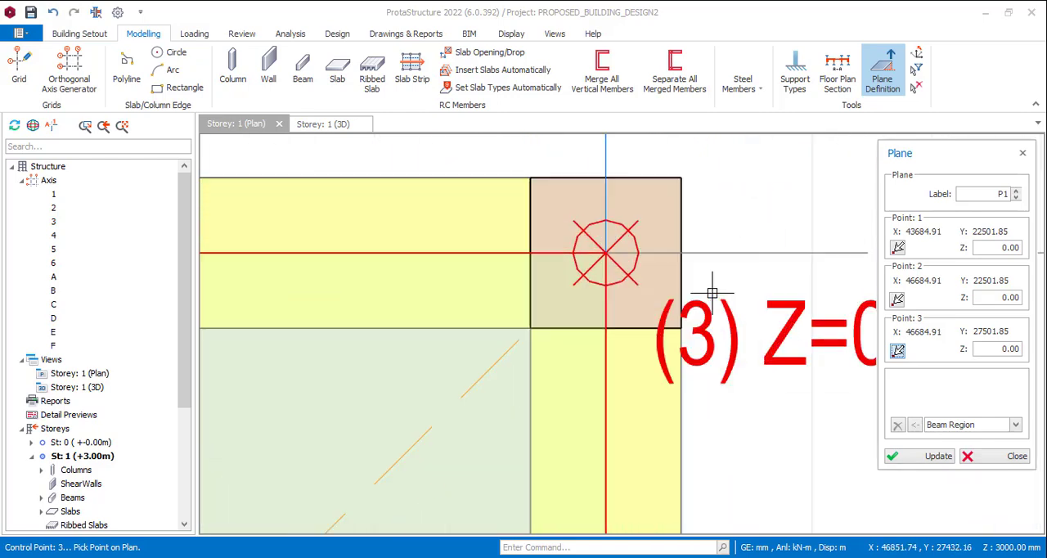
click(609, 259)
scroll(672, 221, down, 4)
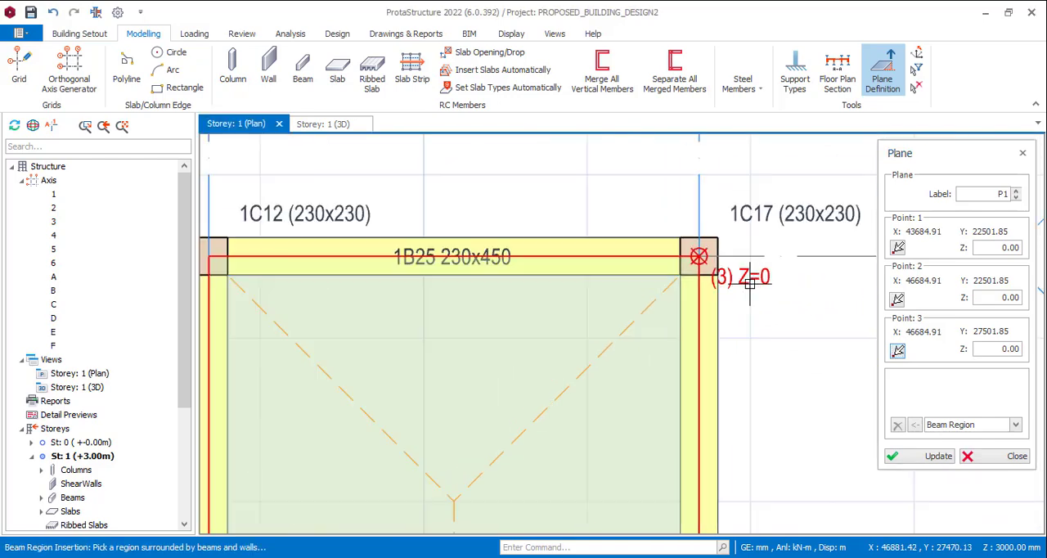
scroll(697, 238, down, 4)
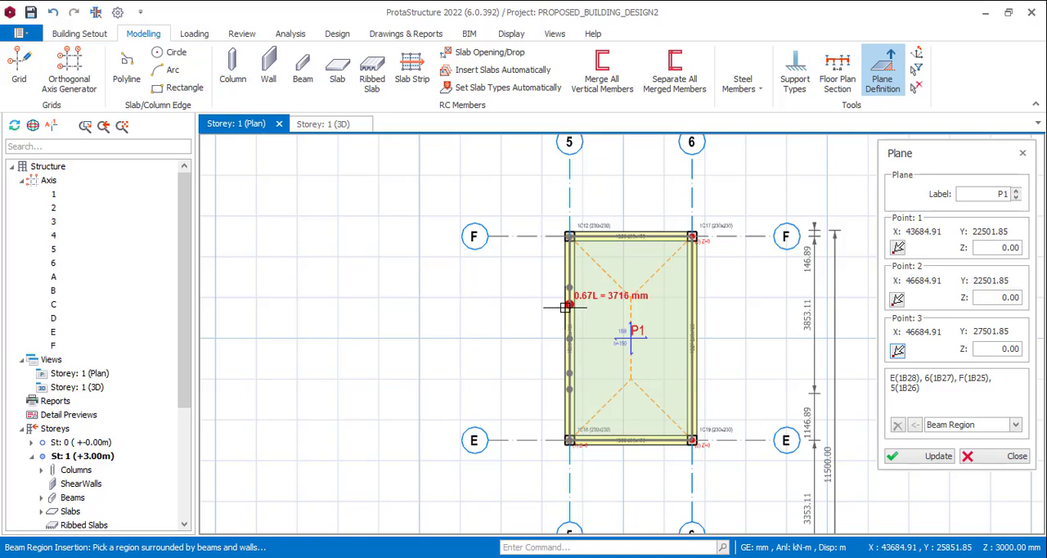
scroll(602, 318, up, 3)
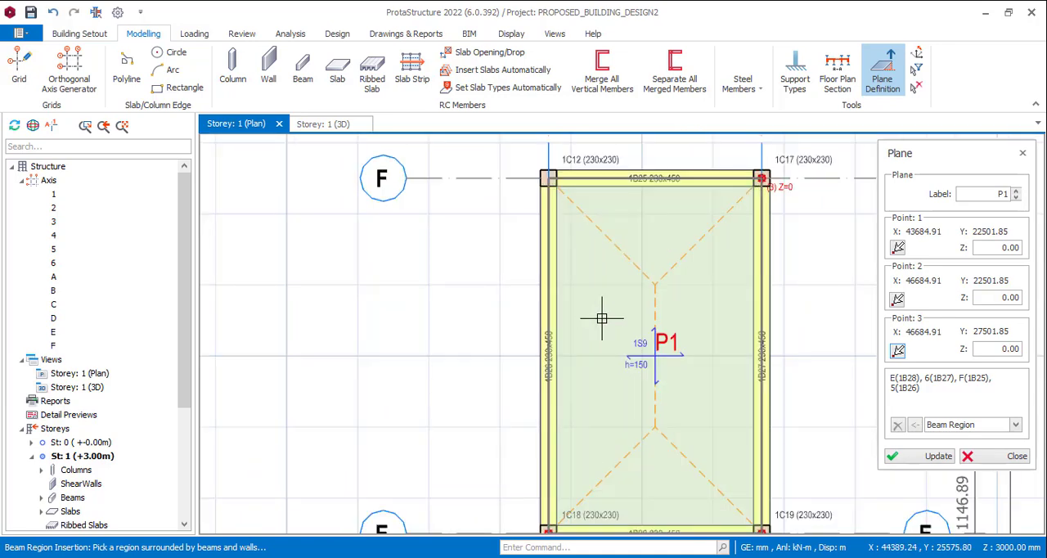
Set the Z value of plane P1's control point 1 to -2400 mm and update the plane
click(897, 248)
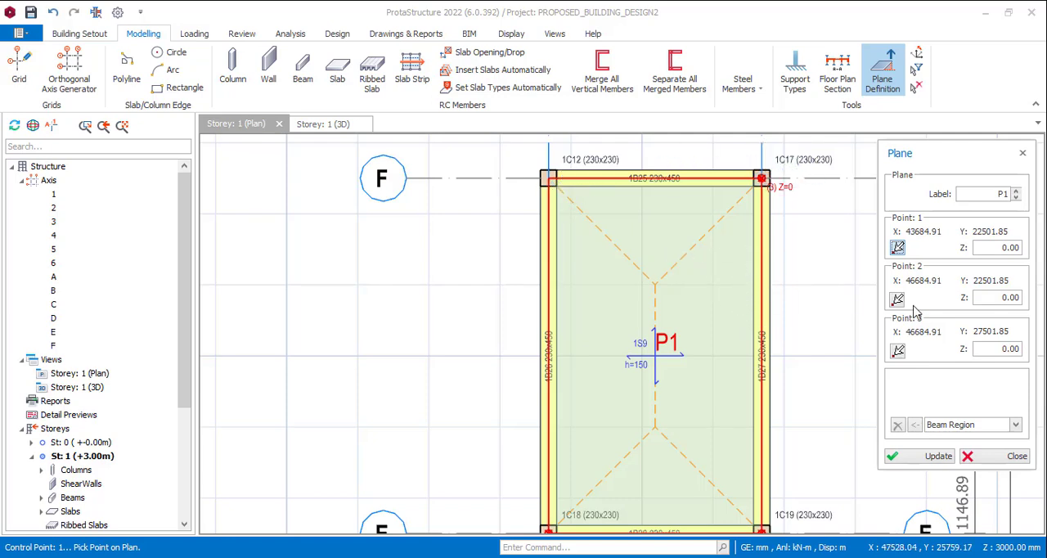
scroll(658, 261, down, 3)
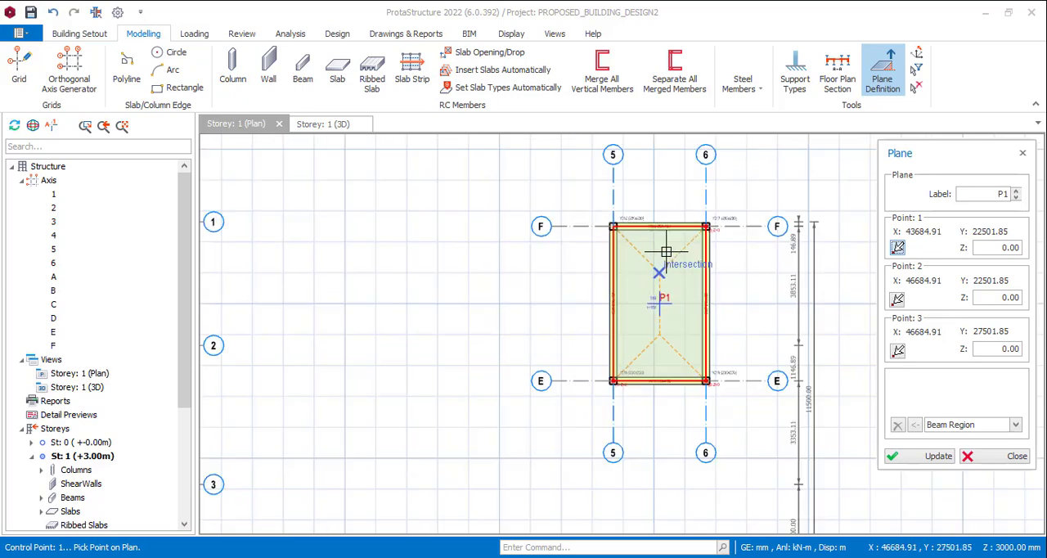
scroll(561, 386, up, 5)
scroll(523, 374, up, 3)
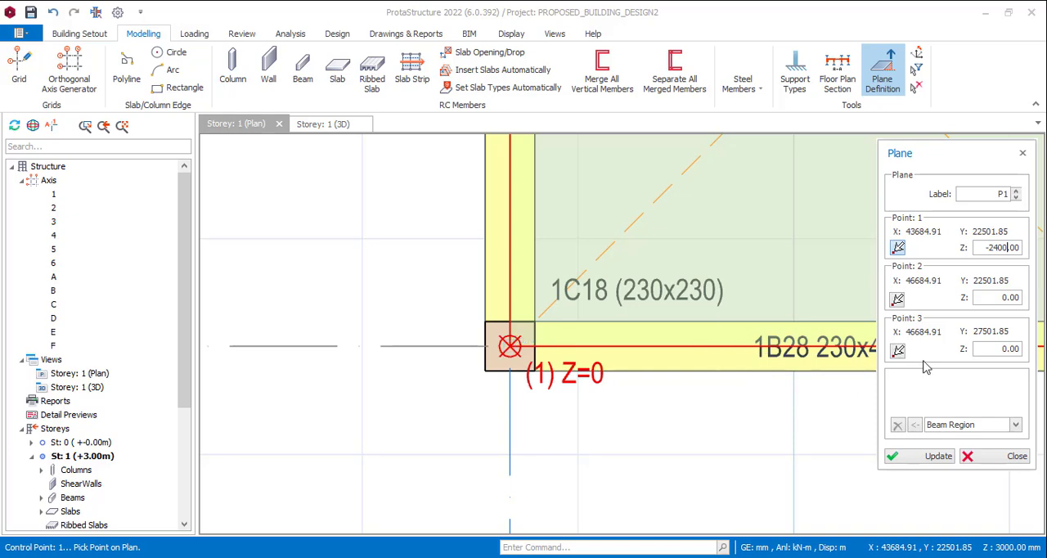
click(905, 459)
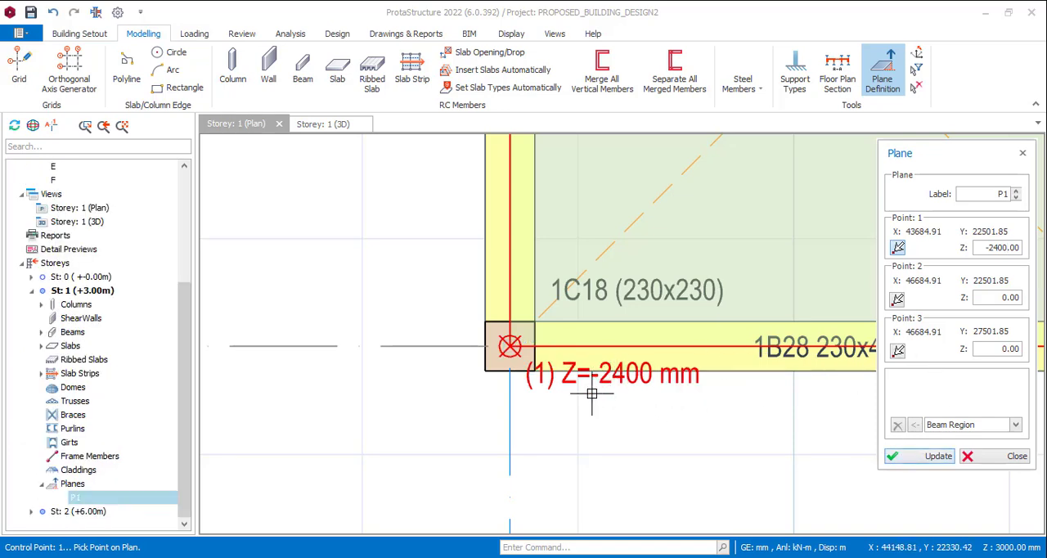
Set the Z value of plane P1's control point 2 to -2400 mm and update the plane
scroll(523, 352, down, 4)
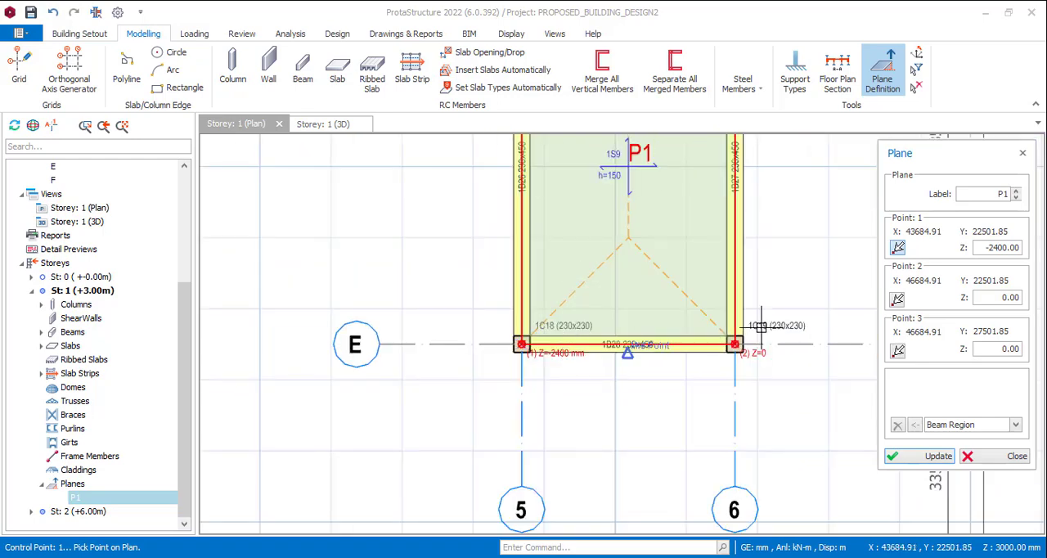
scroll(761, 325, up, 3)
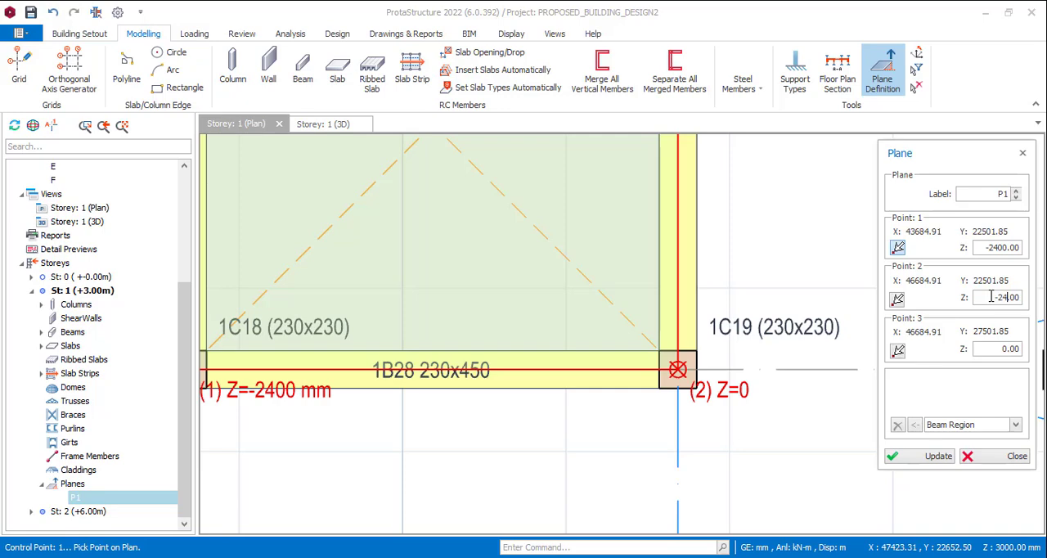
click(908, 463)
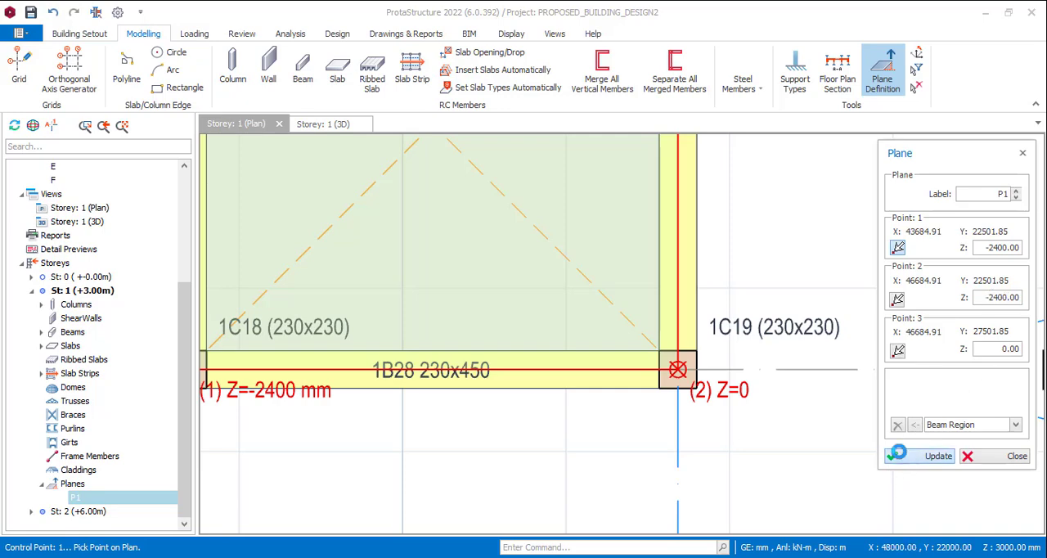
scroll(705, 385, down, 4)
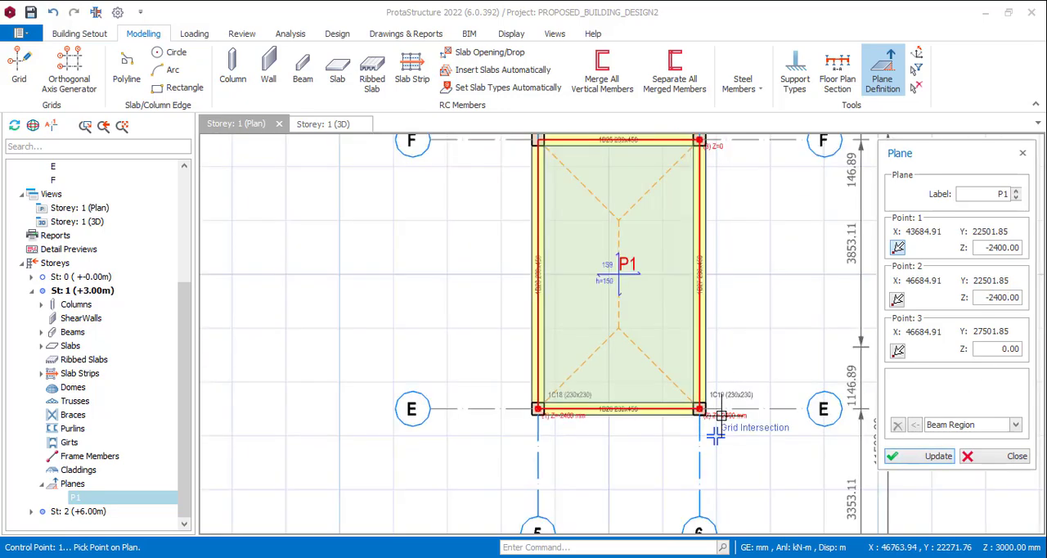
scroll(713, 291, up, 4)
scroll(690, 292, up, 2)
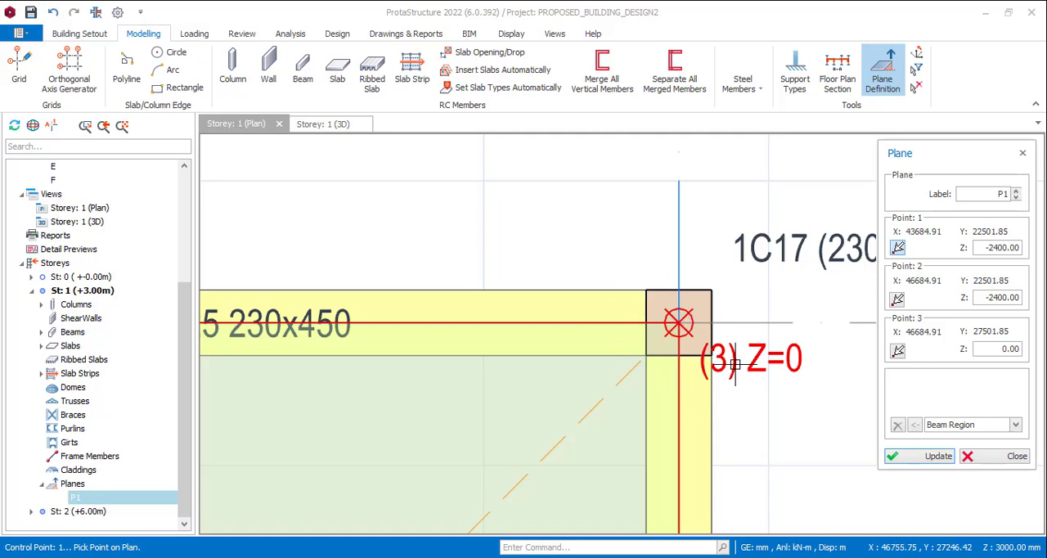
scroll(658, 369, down, 5)
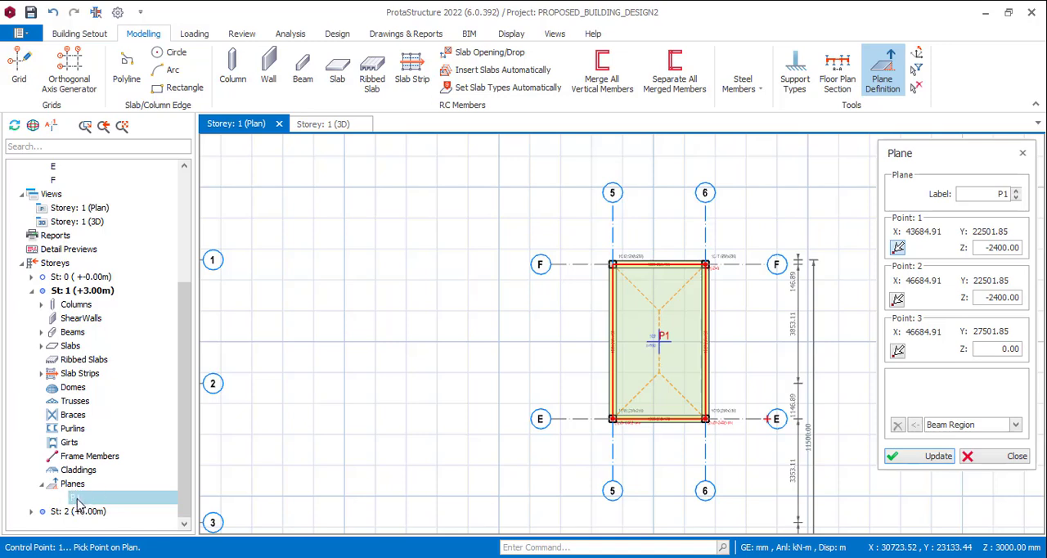
Finish editing the plane, move all members within P1 onto it, and show storey 1 in 3D
right_click(83, 500)
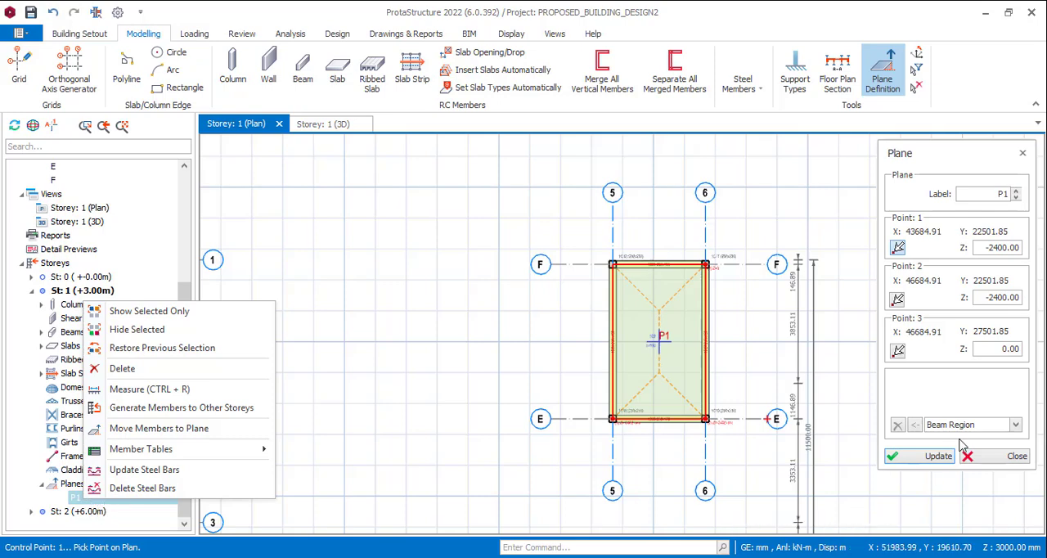
click(986, 460)
scroll(585, 226, down, 3)
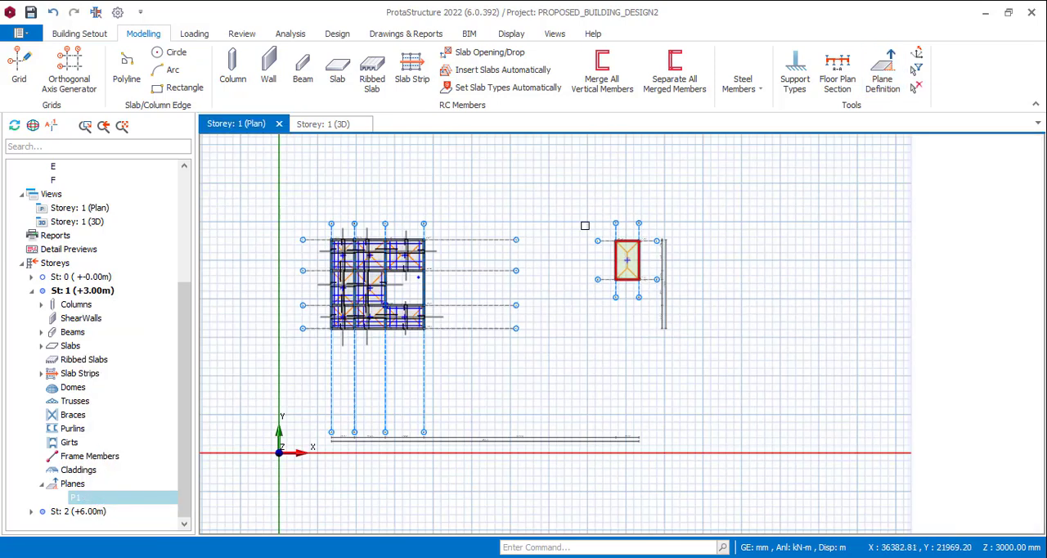
drag(186, 392, 181, 415)
click(52, 483)
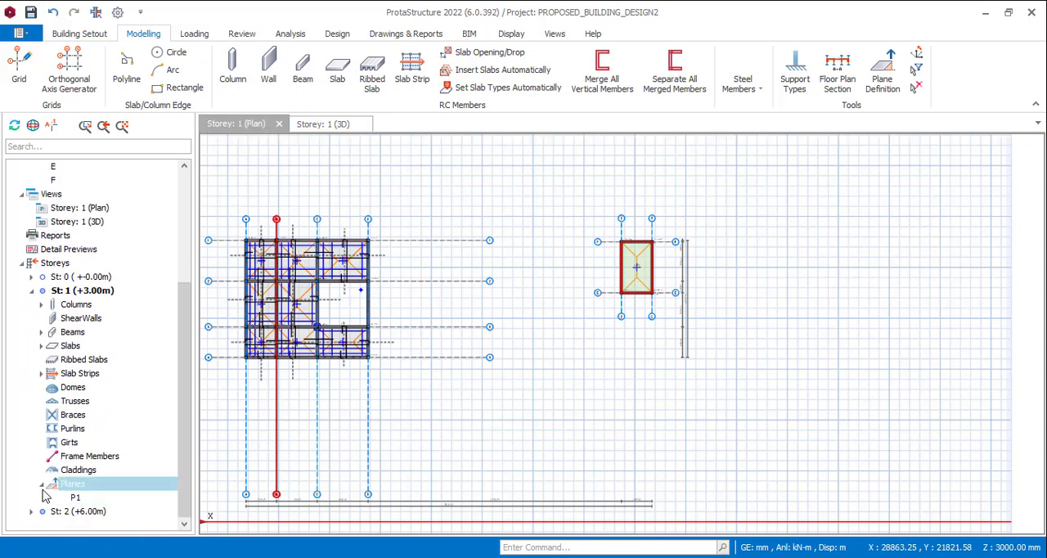
right_click(78, 489)
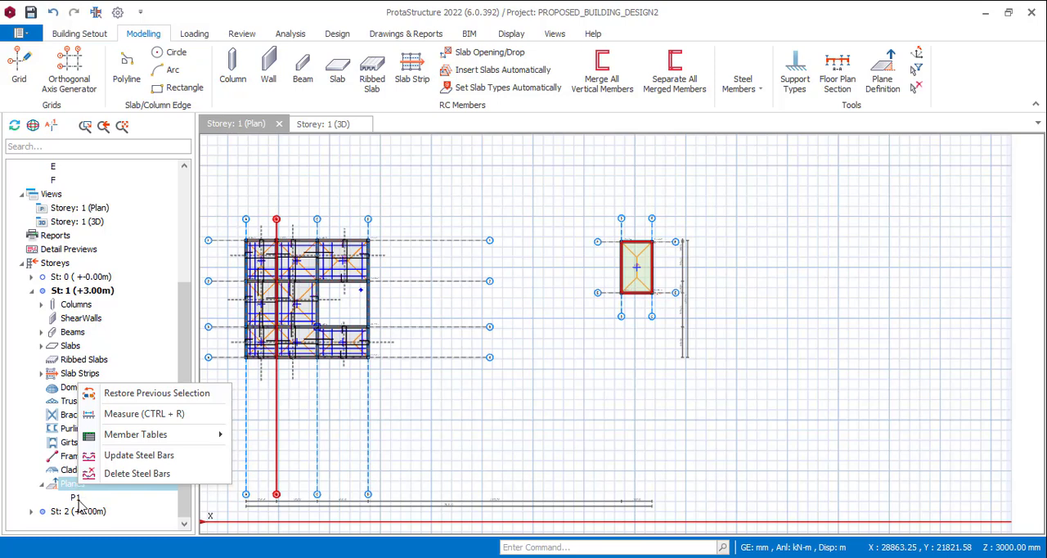
click(79, 498)
right_click(80, 499)
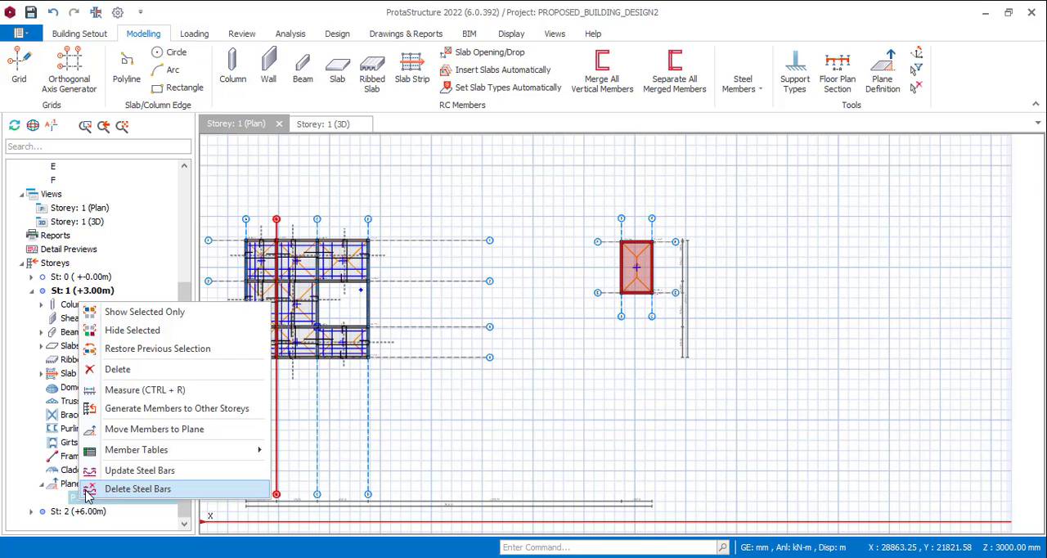
click(208, 430)
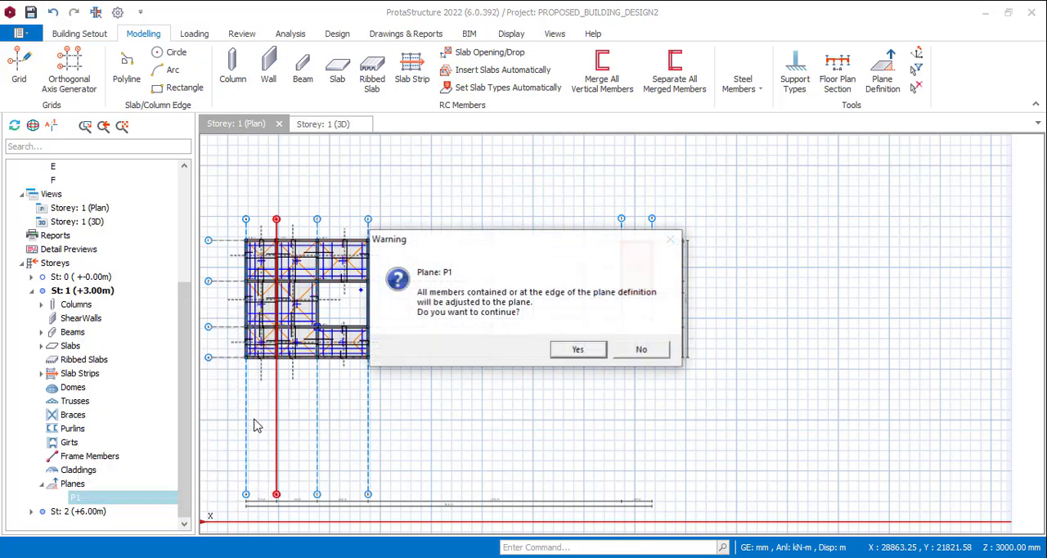
click(578, 349)
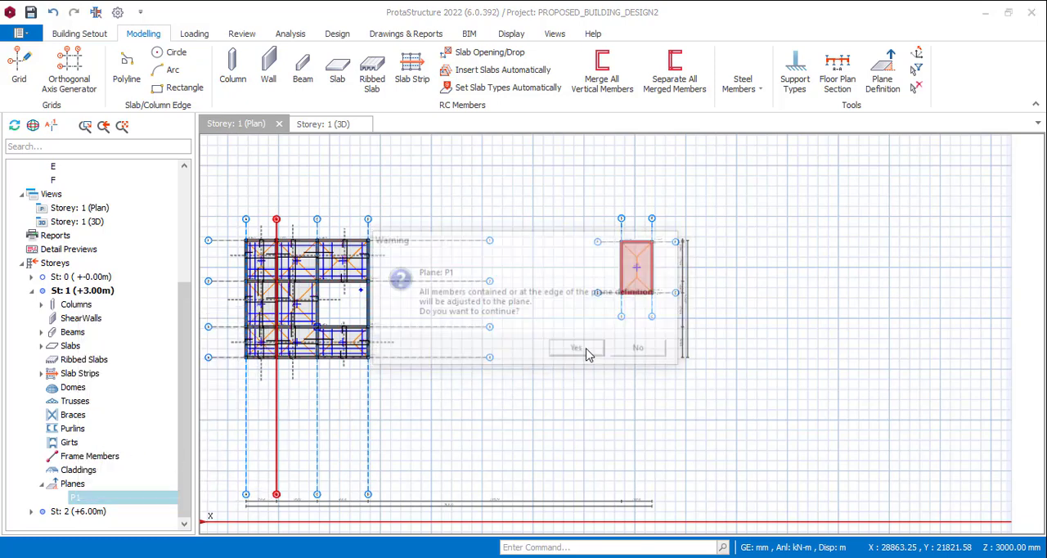
click(340, 125)
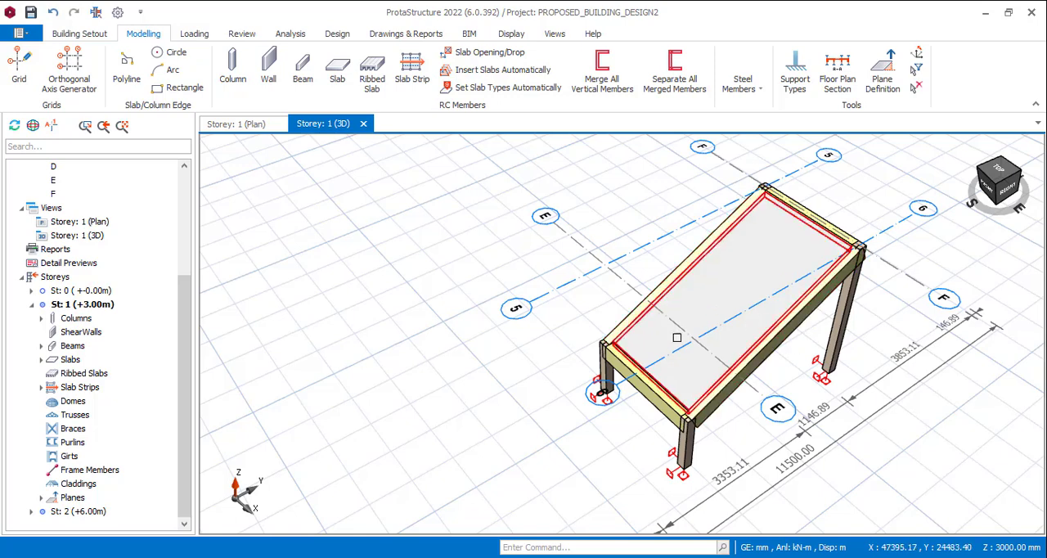
Undo the move of the members to the plane and collapse the axis, column, beam and slab groups in the model tree
key(ctrl+z)
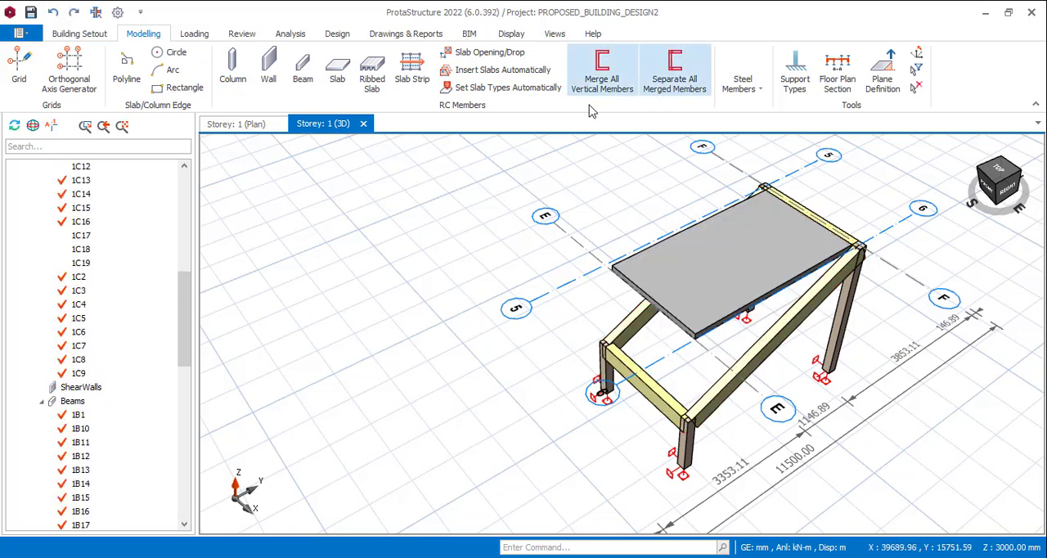
drag(184, 322, 183, 223)
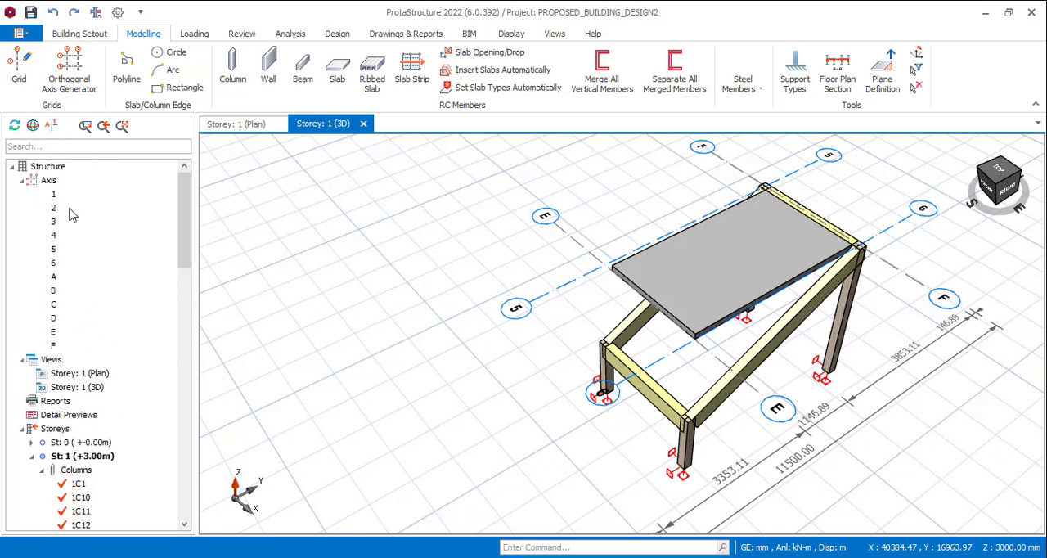
click(23, 181)
click(41, 304)
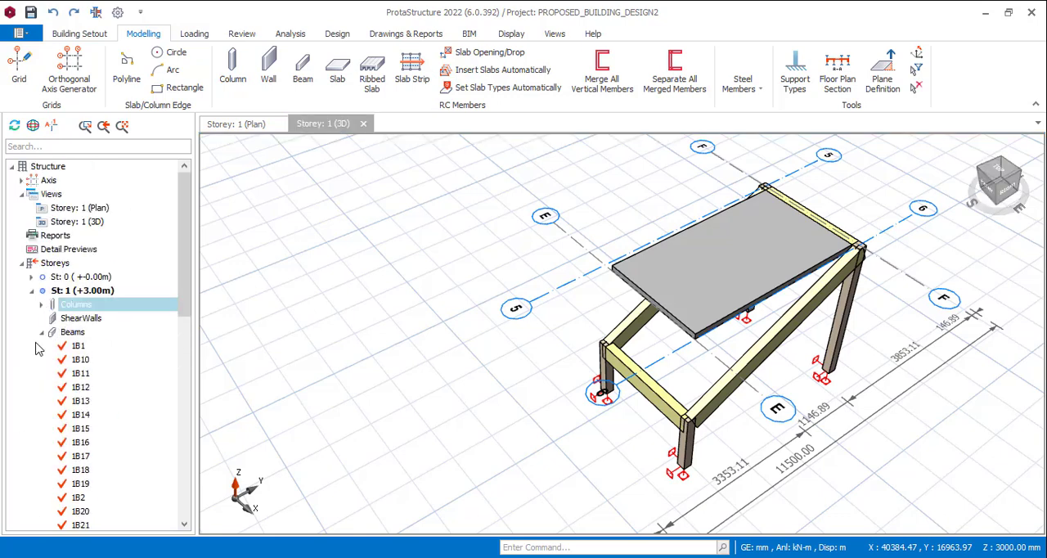
click(41, 332)
click(42, 346)
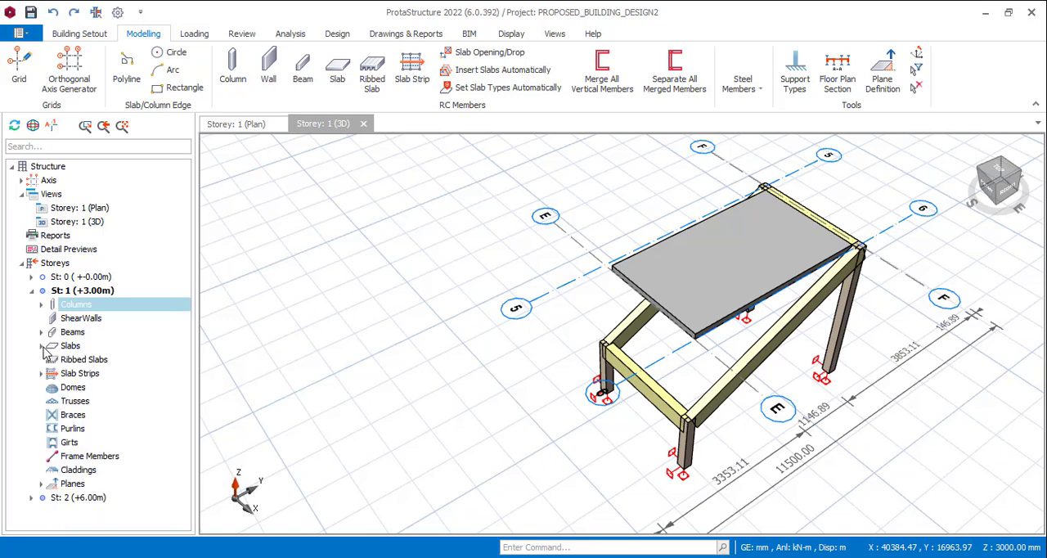
Try to move the storey 1 members within plane P1 onto the plane again
right_click(66, 485)
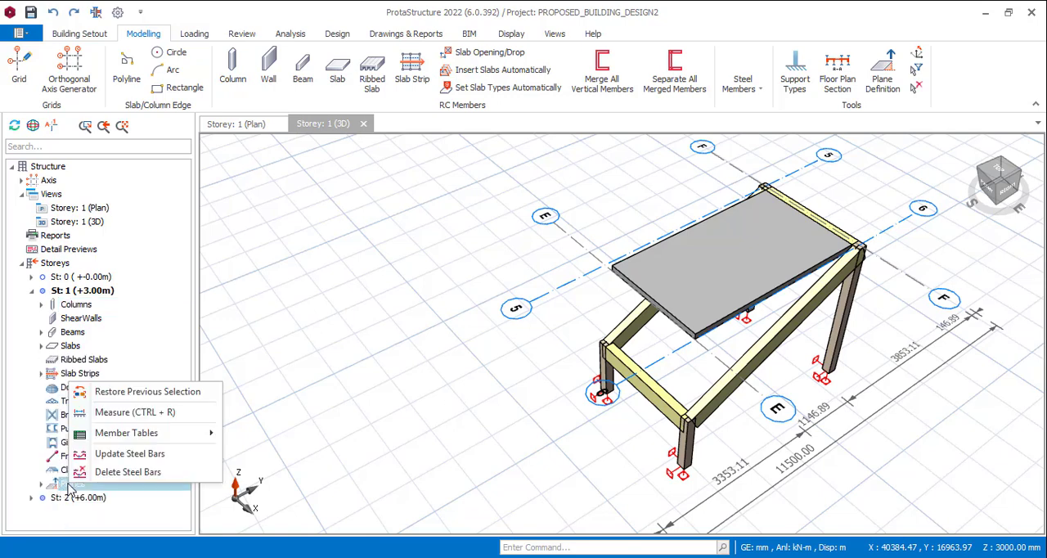
click(43, 484)
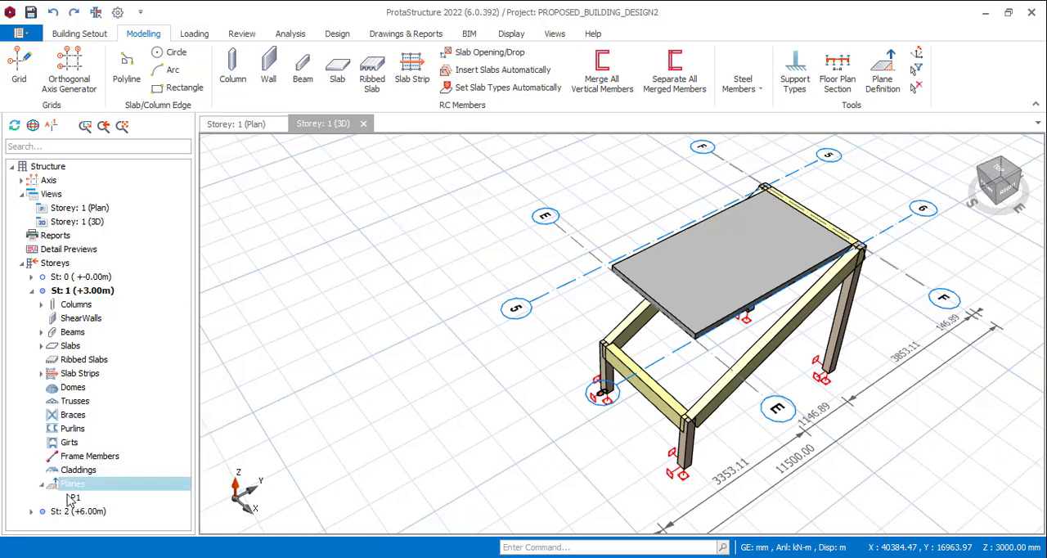
click(73, 498)
right_click(73, 498)
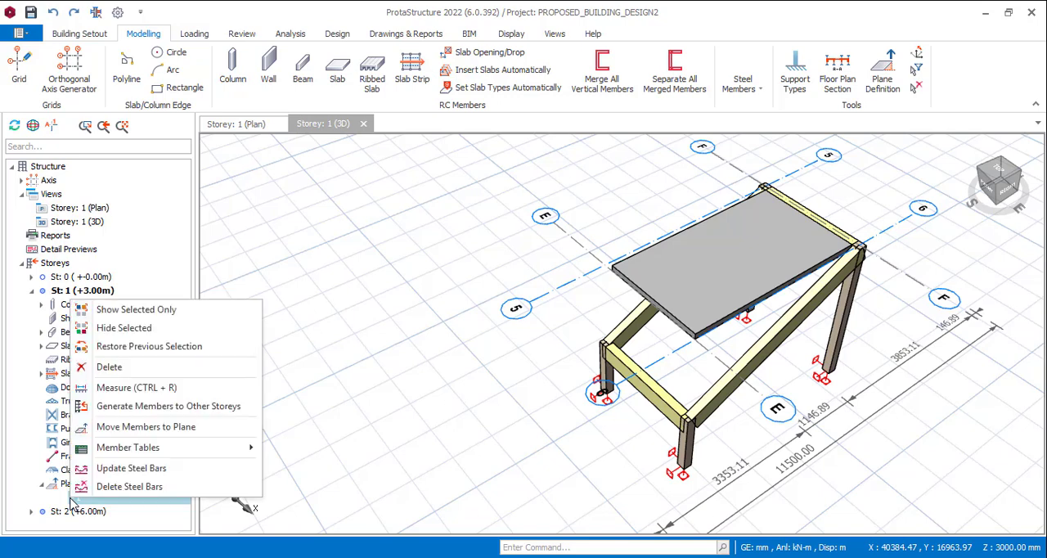
click(184, 429)
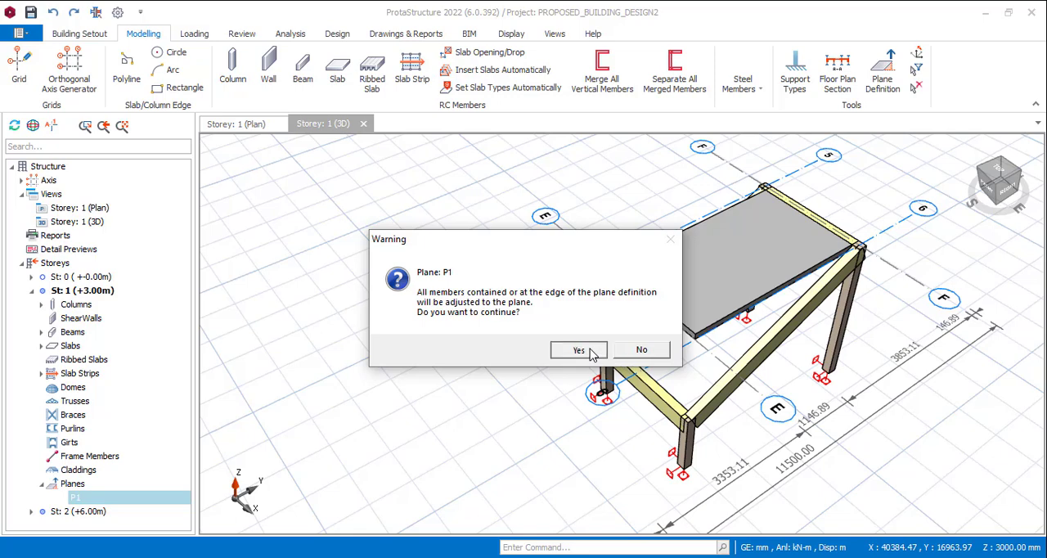
click(587, 351)
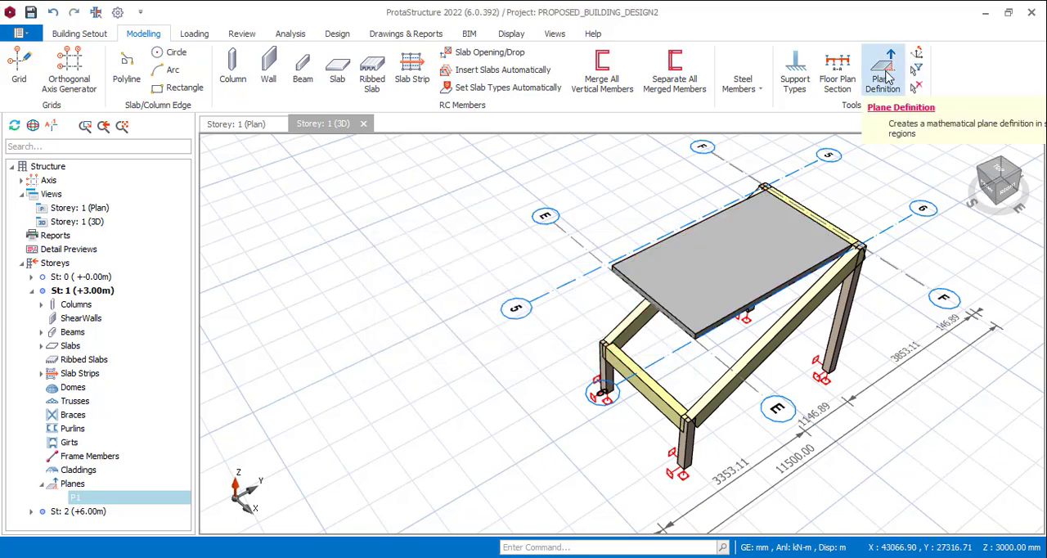
Delete plane P1 from the bay between axes 5-6 and E-F in the storey 1 plan
click(221, 124)
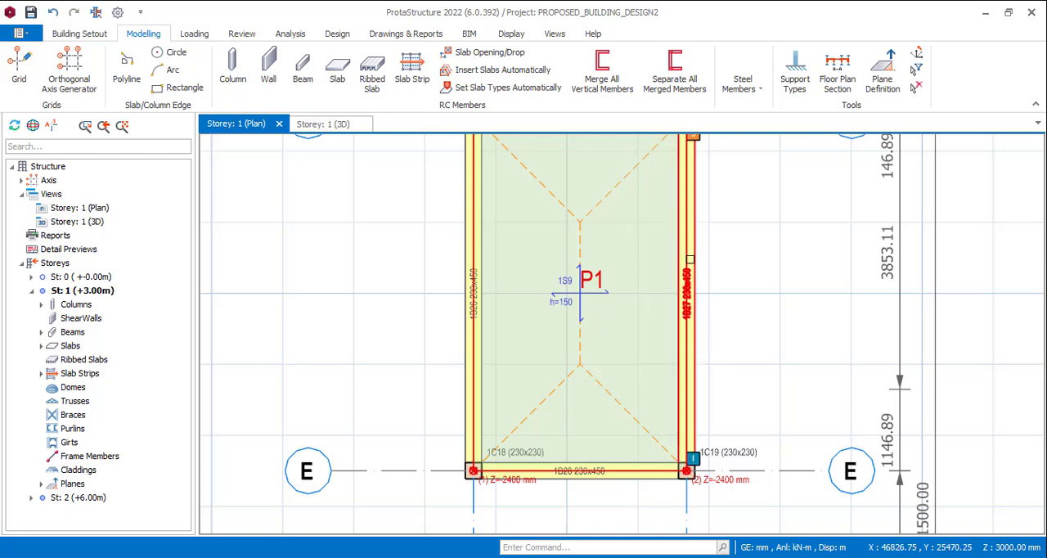
scroll(474, 238, down, 3)
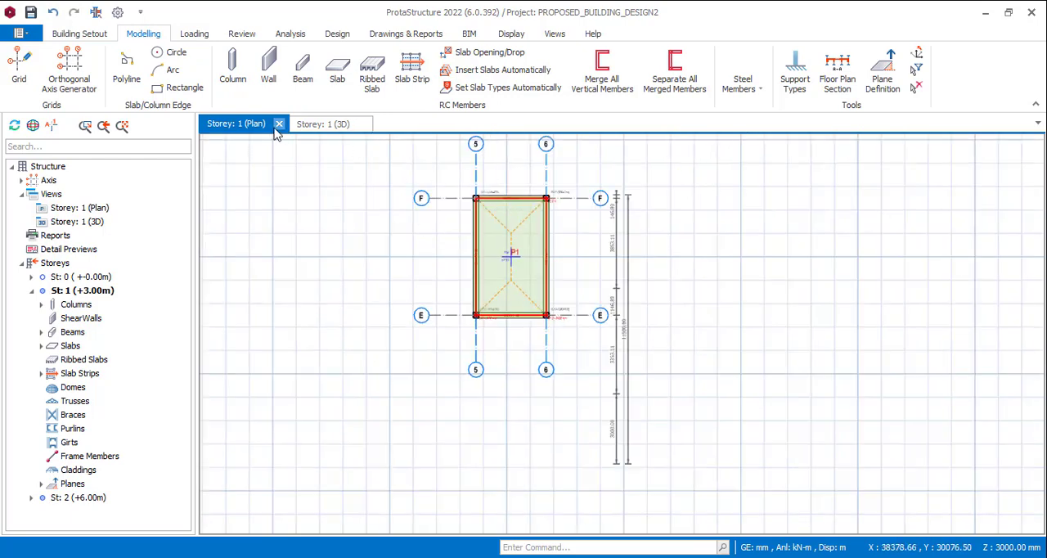
click(321, 124)
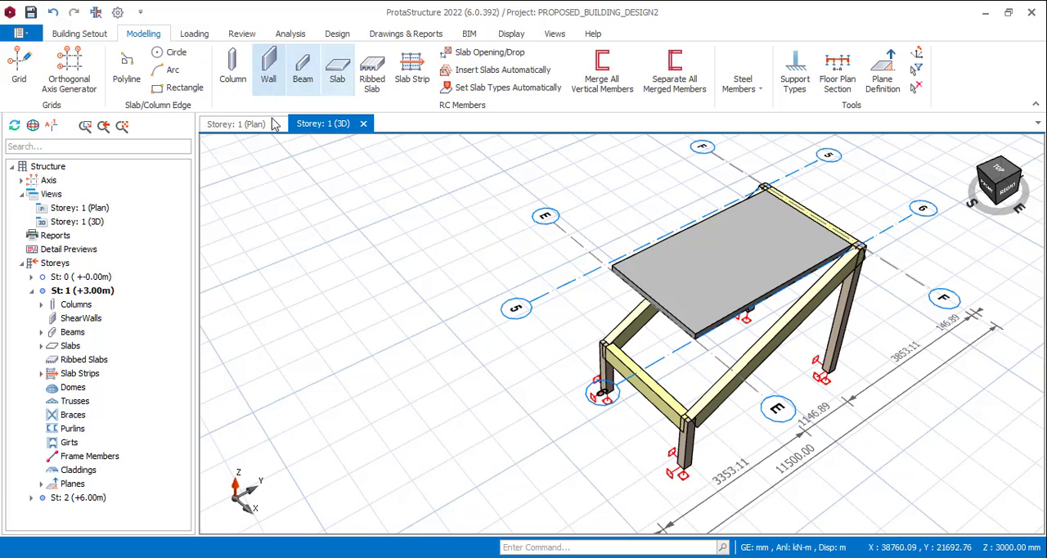
click(246, 125)
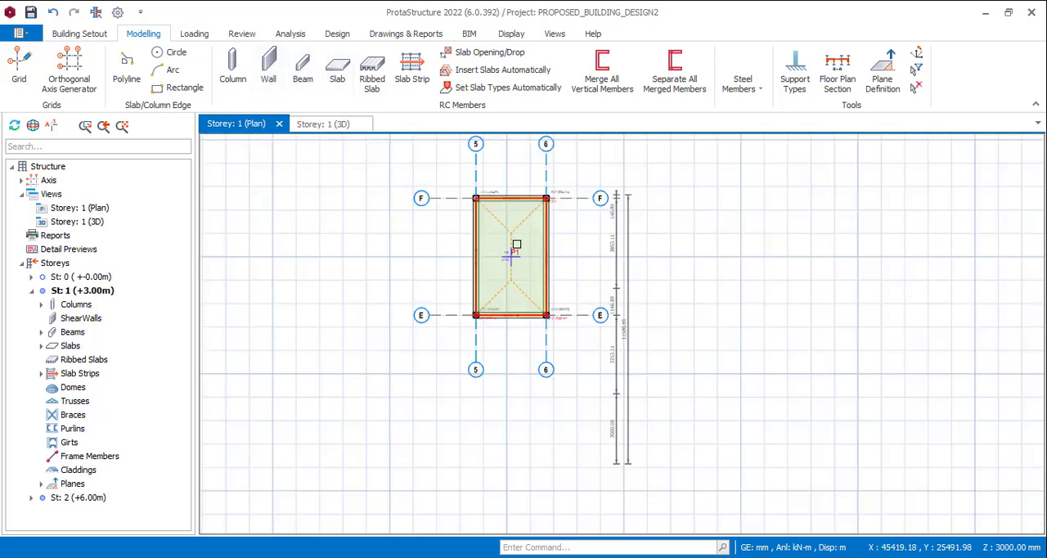
click(511, 232)
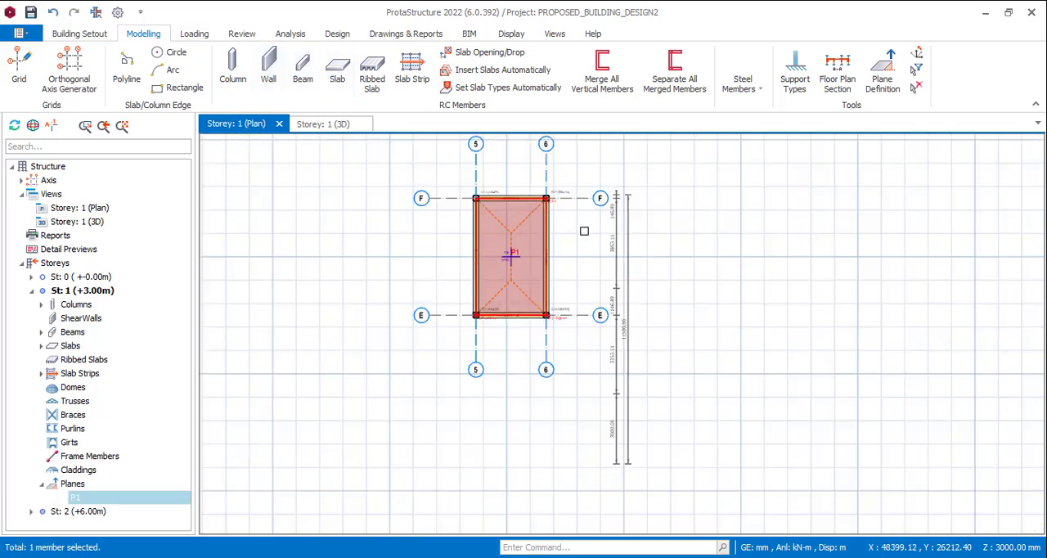
key(Delete)
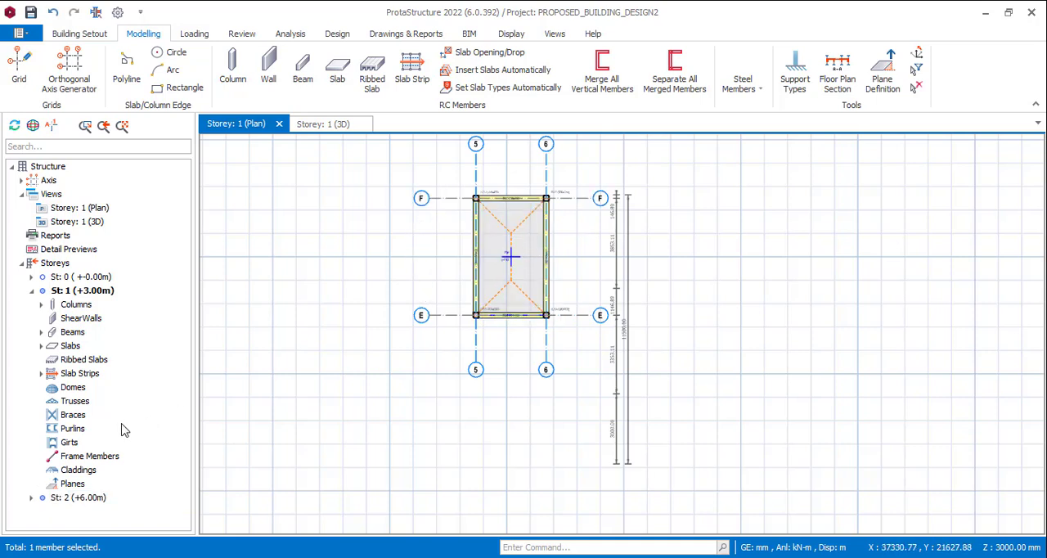
Define a plane over the beam region between axes 5-6 and E-F from the 3D view, and check it in the storey 1 plan
click(317, 126)
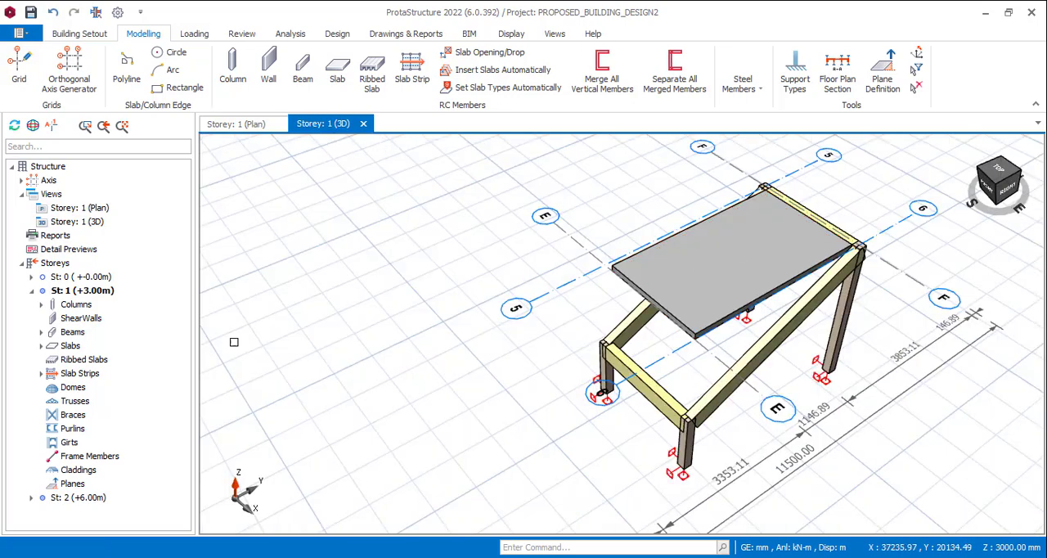
click(881, 74)
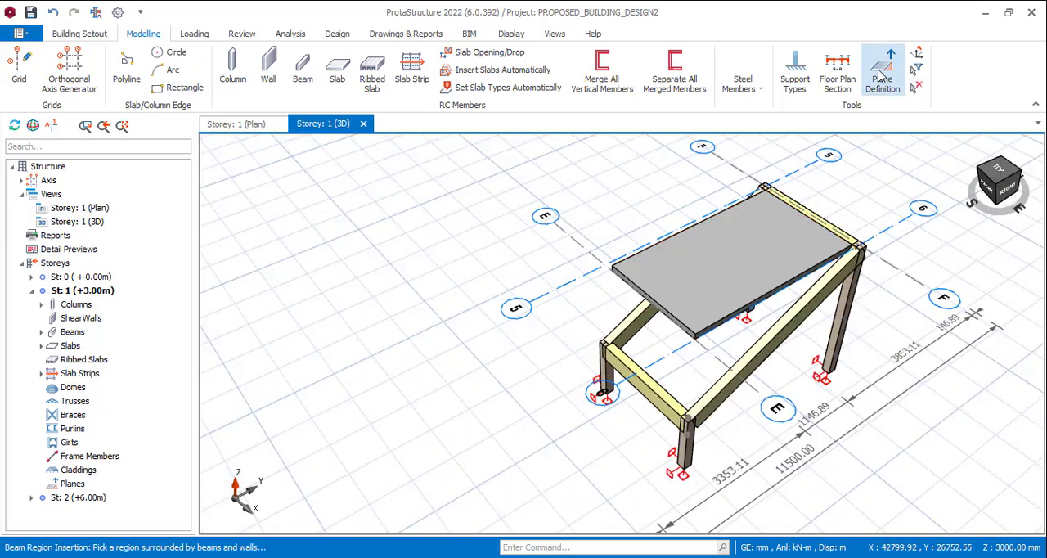
click(714, 270)
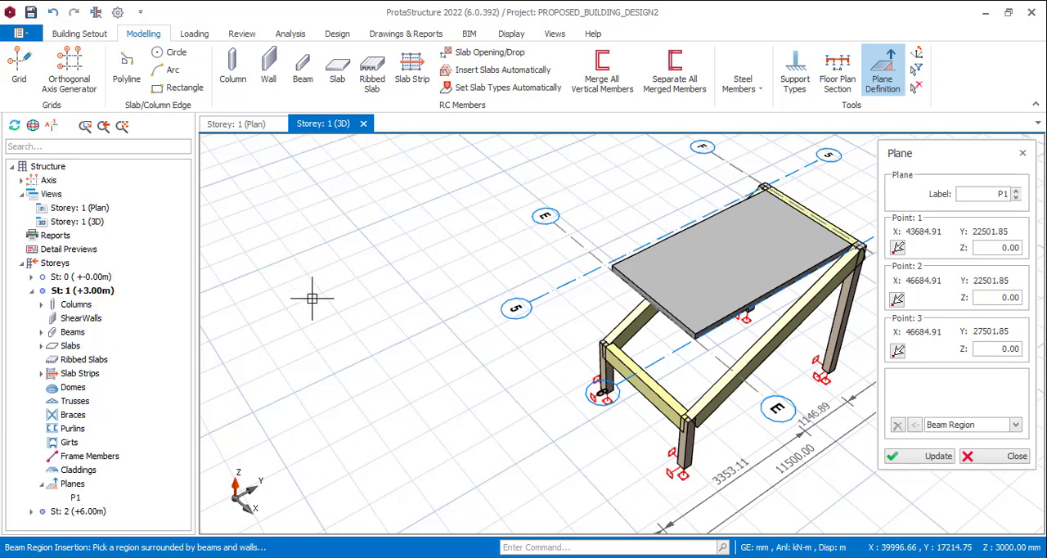
click(237, 124)
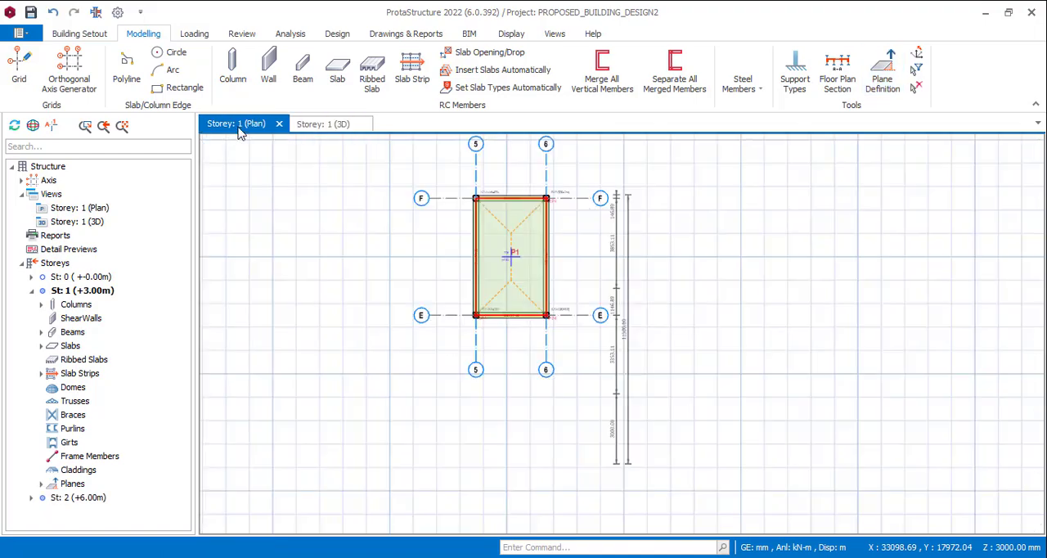
scroll(482, 251, up, 5)
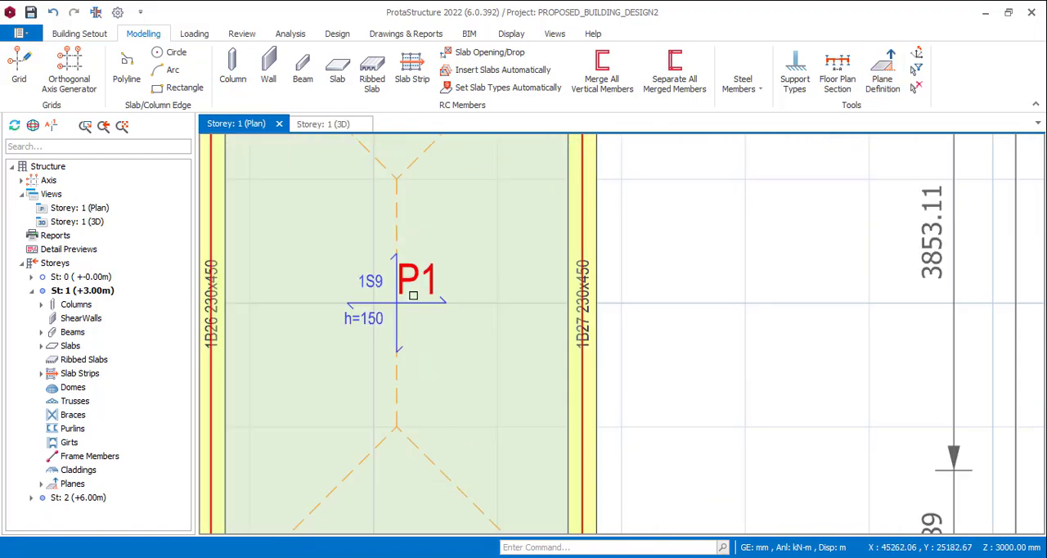
scroll(489, 274, down, 5)
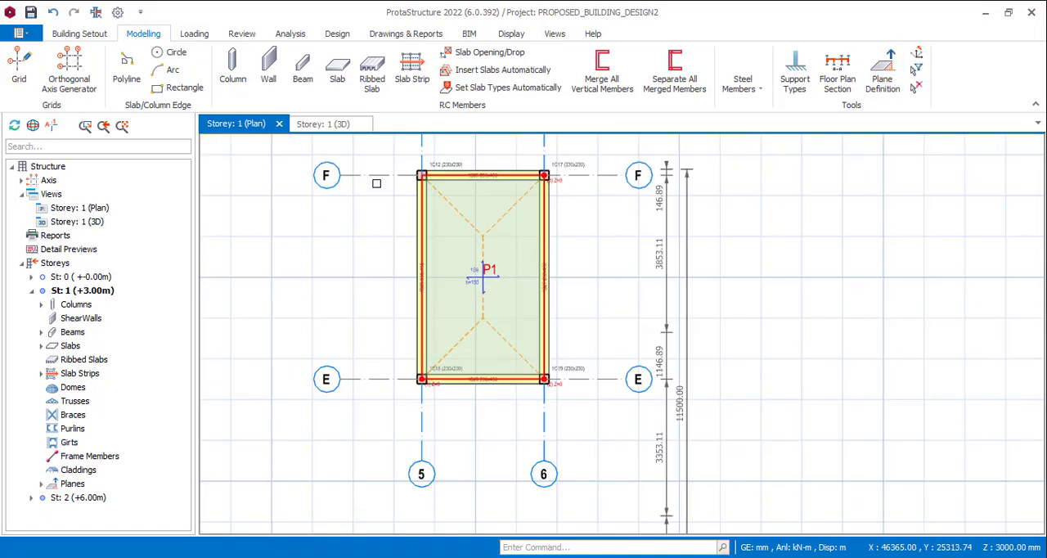
click(320, 123)
scroll(554, 329, down, 3)
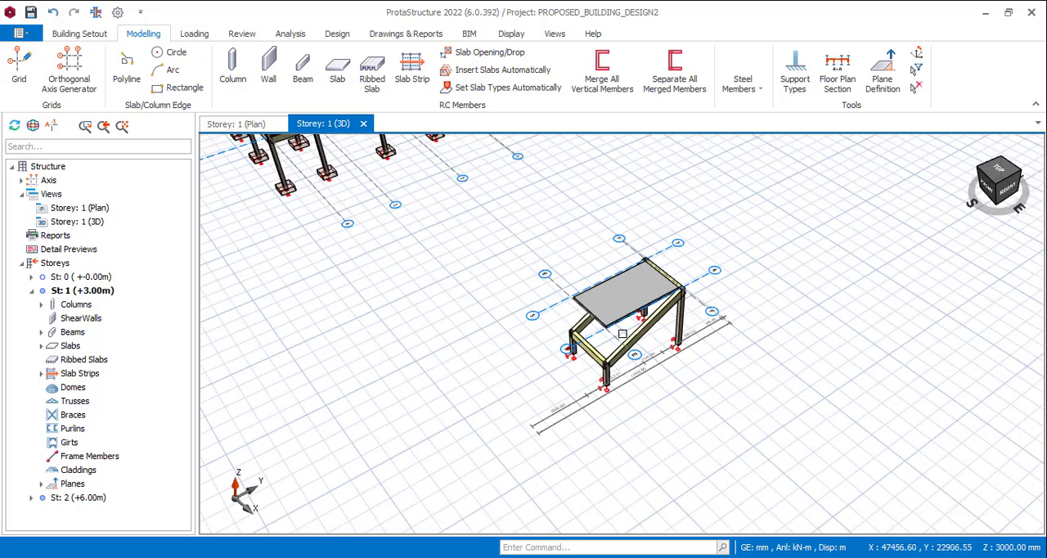
scroll(623, 334, up, 5)
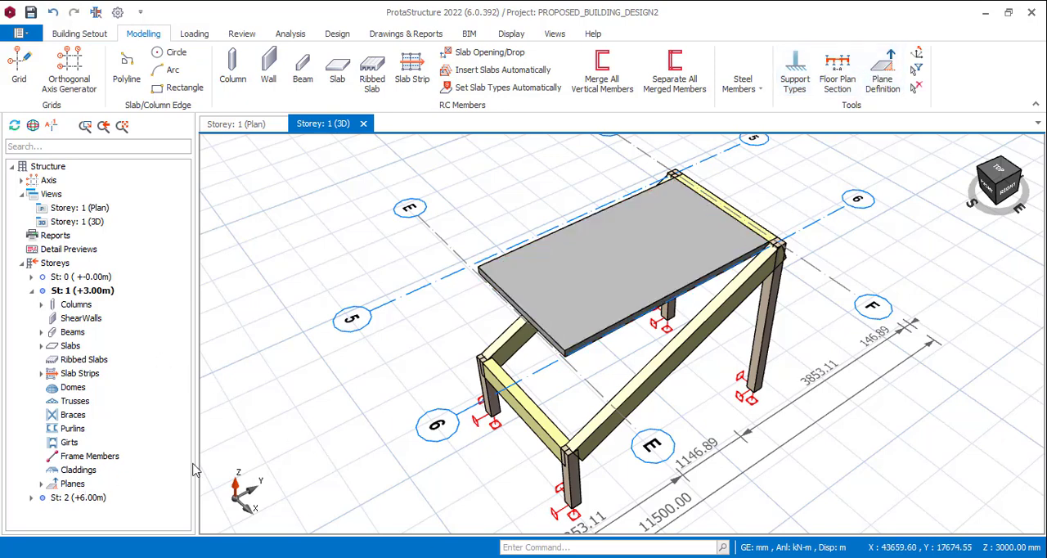
double_click(595, 292)
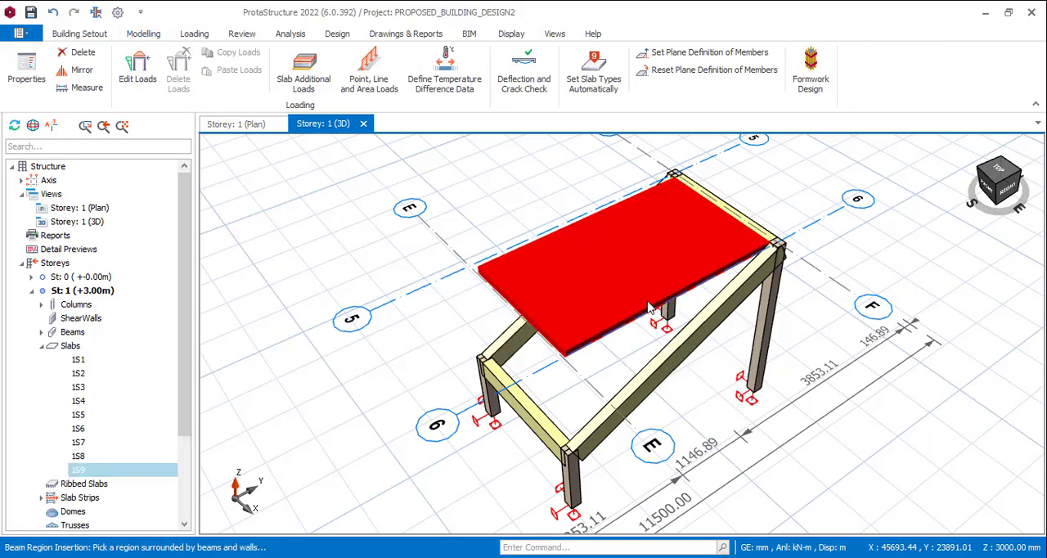
key(Escape)
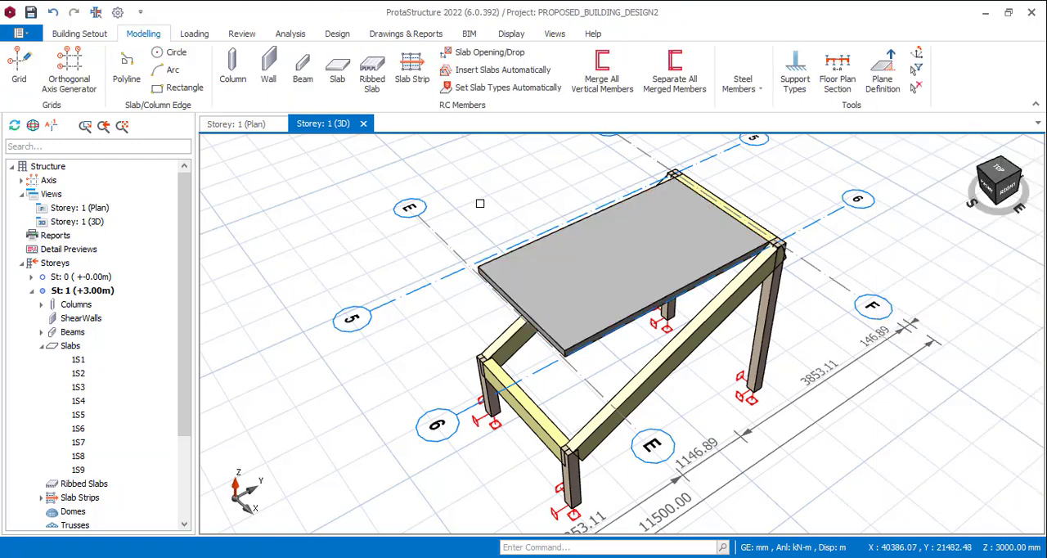
click(882, 72)
key(Escape)
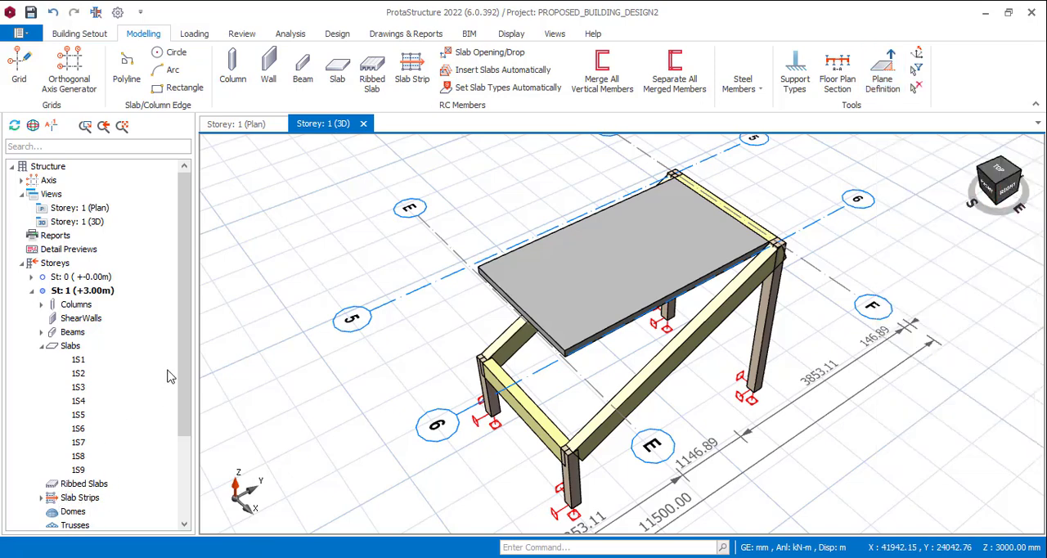
Open plane P1 for editing in the storey 1 plan and relocate its point 1 to the column at axes 6 and E
scroll(168, 376, down, 3)
click(260, 126)
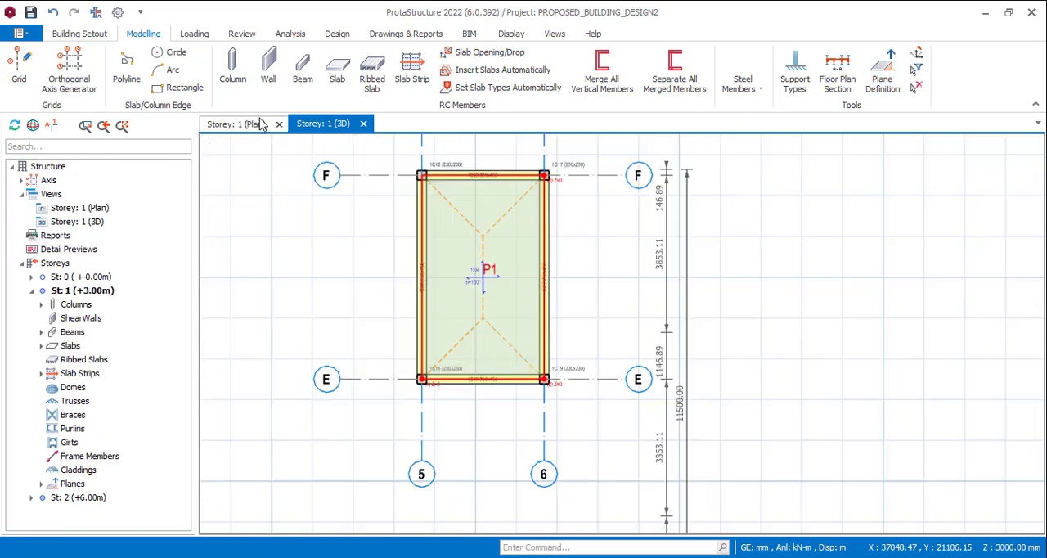
scroll(491, 268, up, 3)
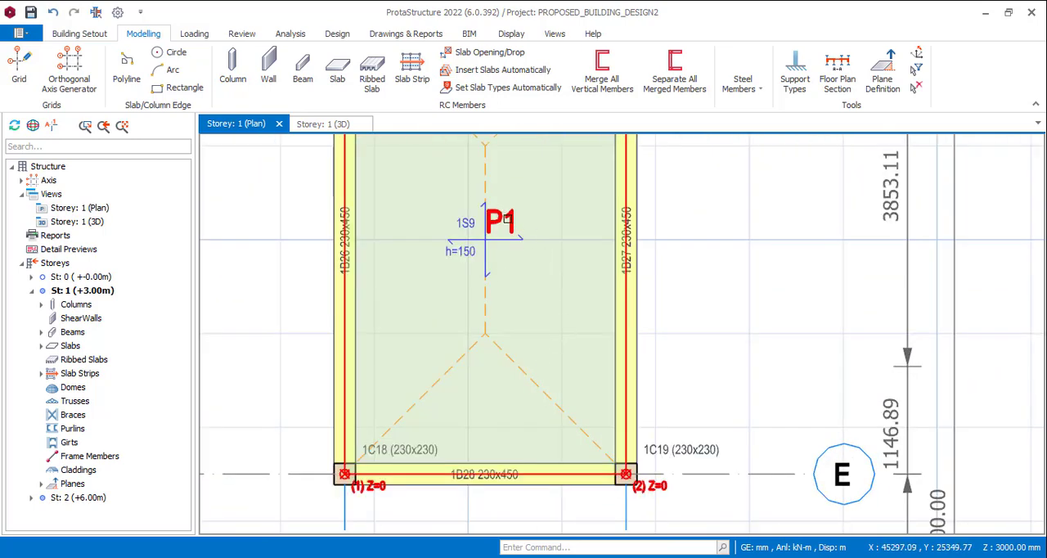
double_click(509, 218)
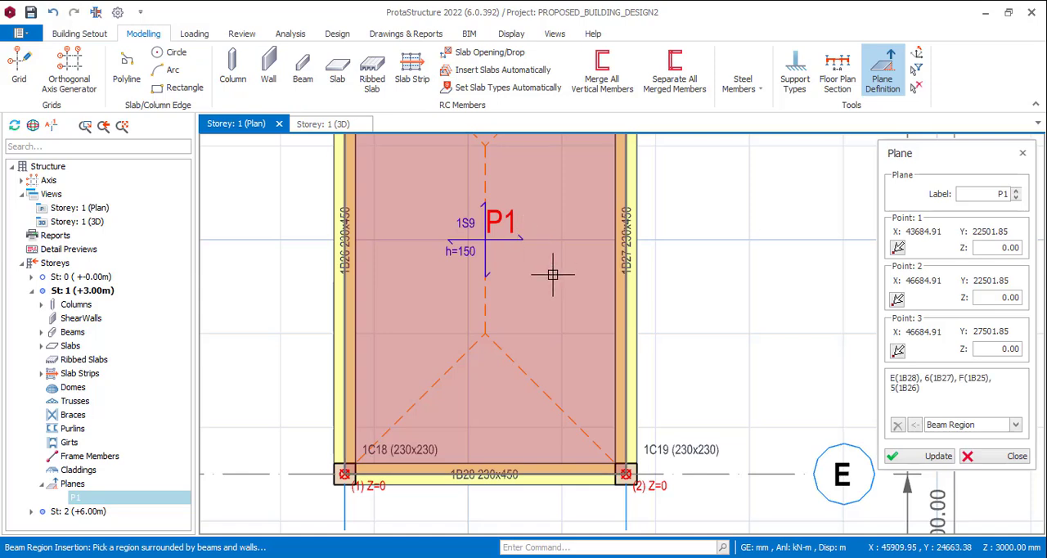
scroll(553, 275, down, 3)
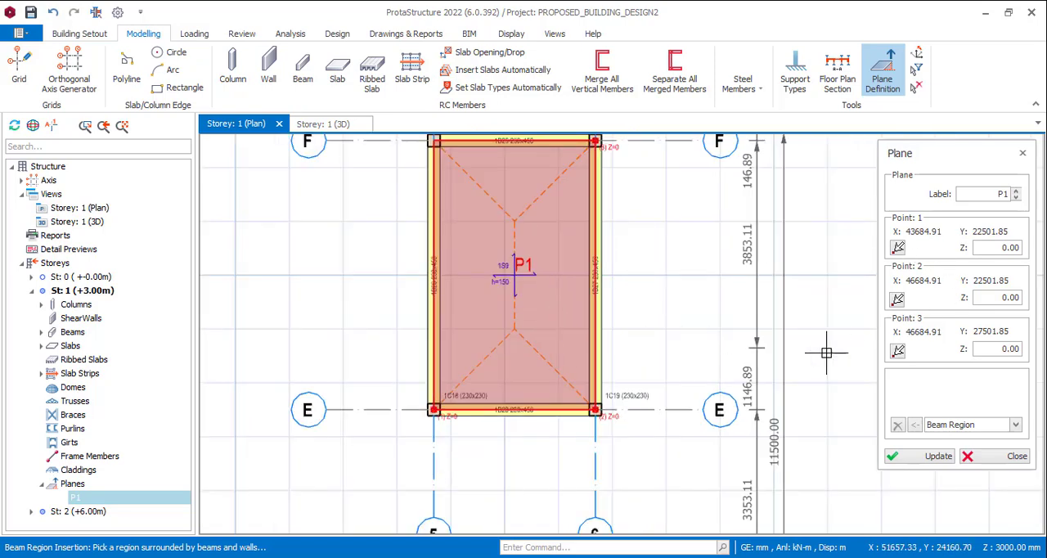
scroll(614, 401, down, 1)
scroll(601, 383, up, 1)
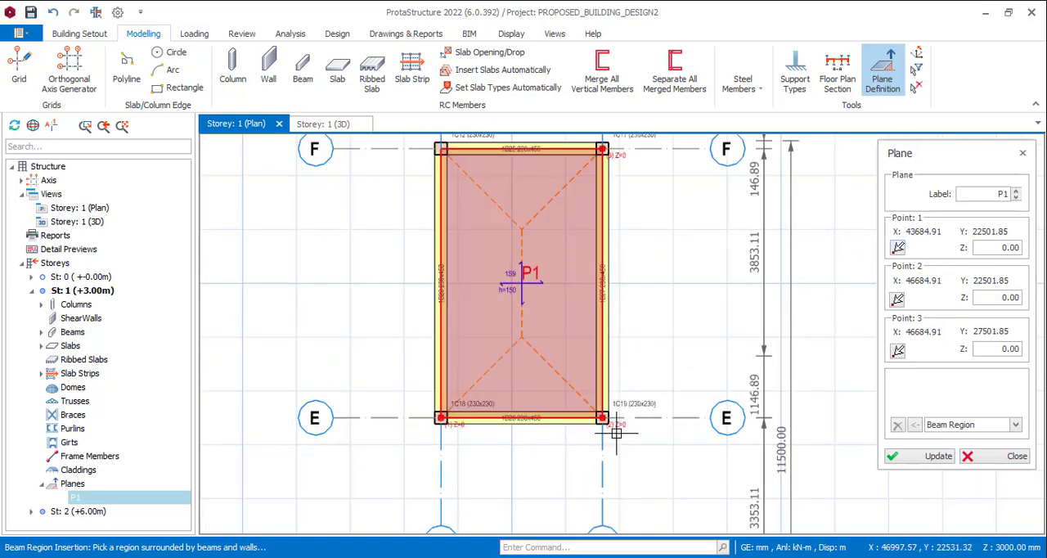
click(900, 250)
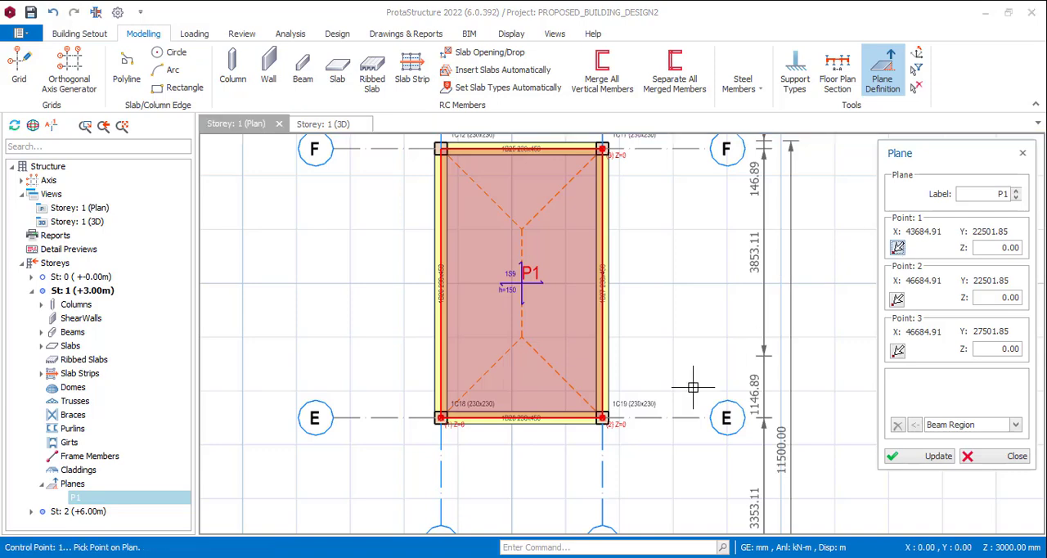
scroll(602, 417, up, 5)
click(697, 382)
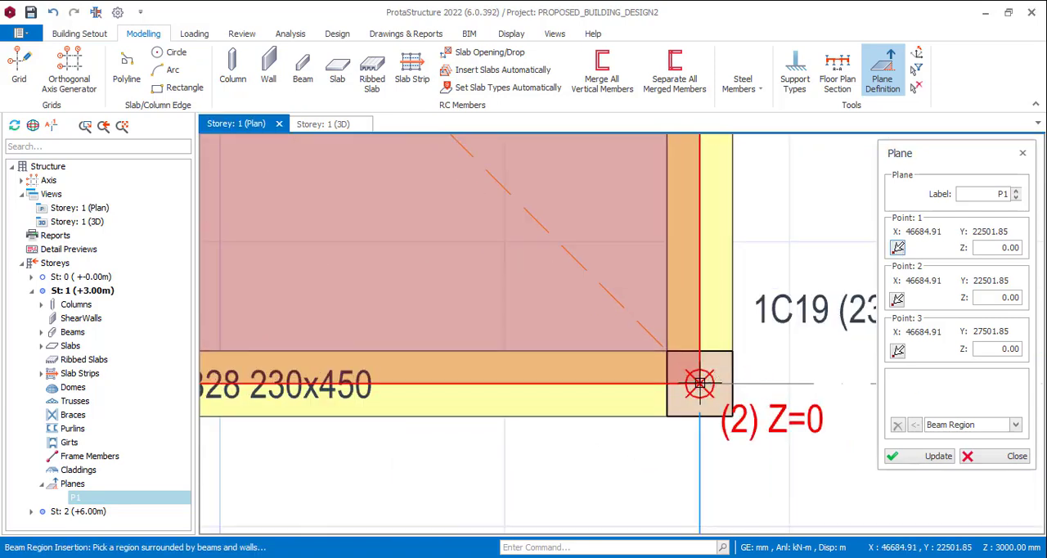
Relocate plane point 2 to the column at axes 5 and E, and point 3 to the column at axes 5 and F
scroll(697, 385, down, 4)
click(898, 300)
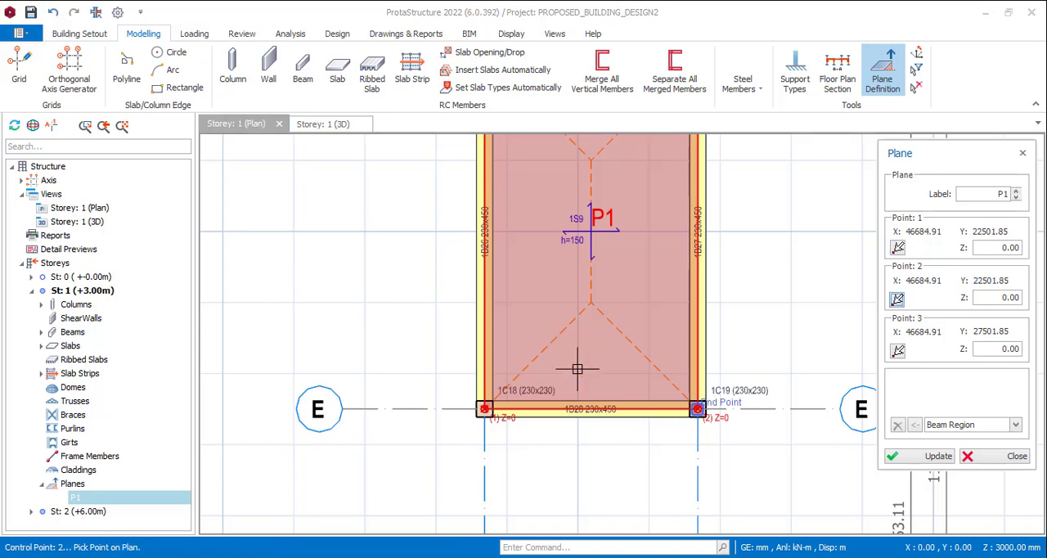
scroll(490, 409, up, 5)
click(457, 398)
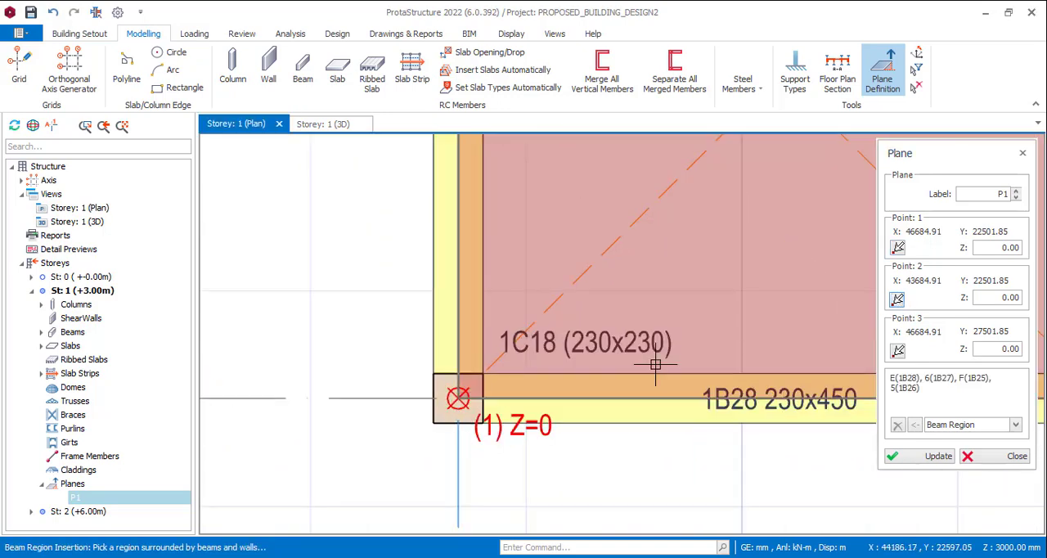
scroll(550, 430, down, 4)
click(897, 351)
scroll(719, 409, down, 4)
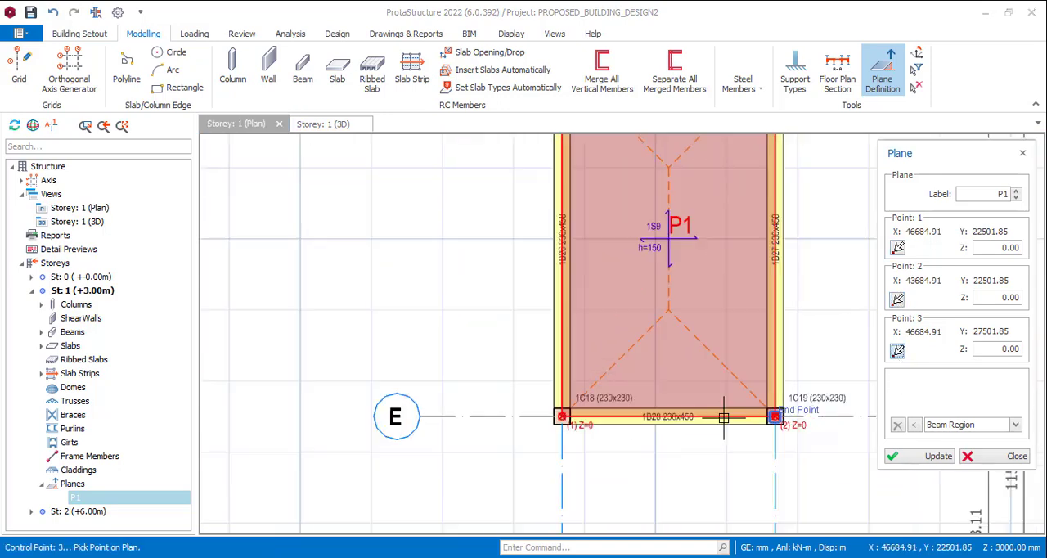
scroll(618, 292, up, 5)
click(619, 292)
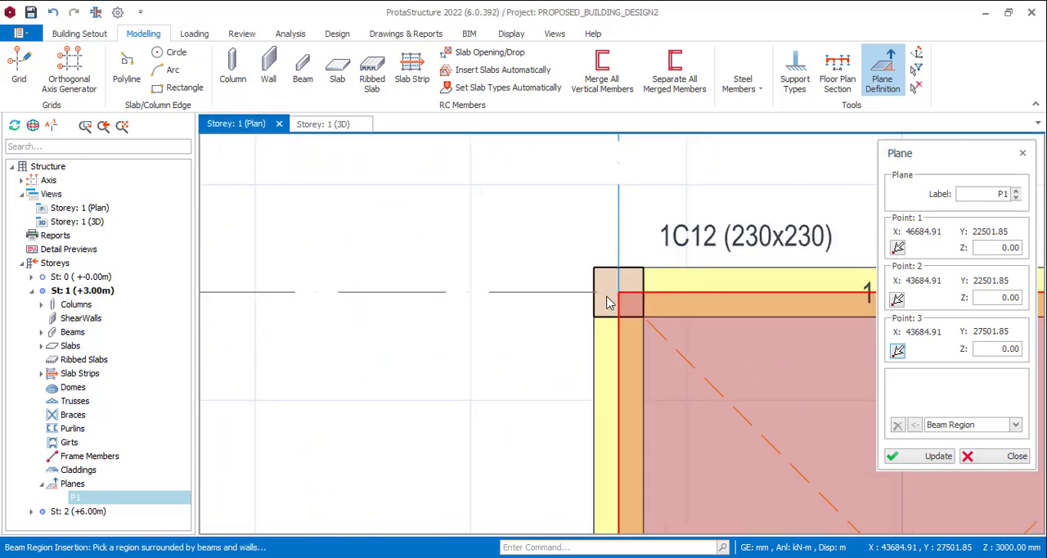
Set the Z of plane points 1 and 2 to -2400 mm, keep point 3 at 0, and update plane P1
scroll(531, 327, down, 5)
click(523, 312)
scroll(524, 312, up, 2)
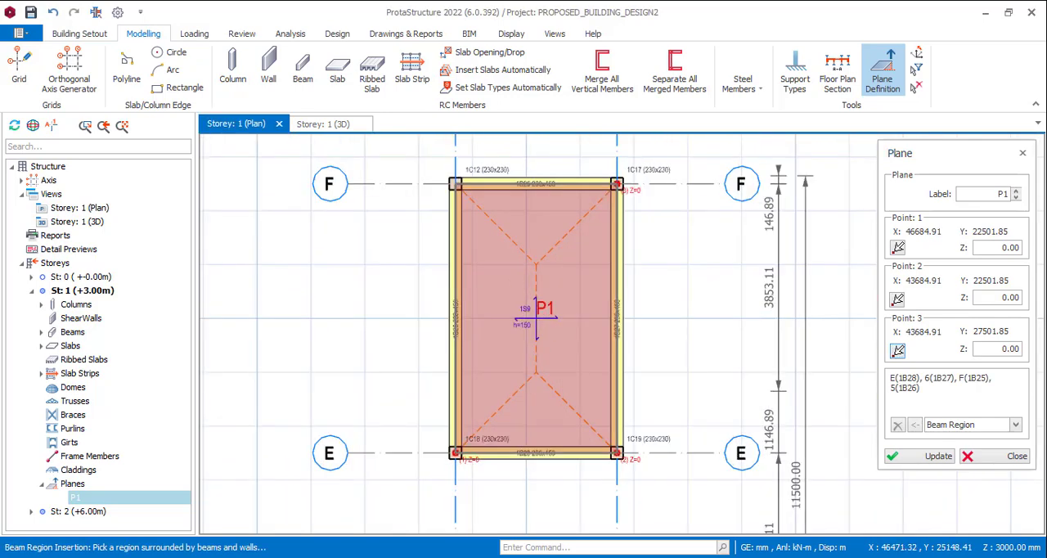
click(989, 248)
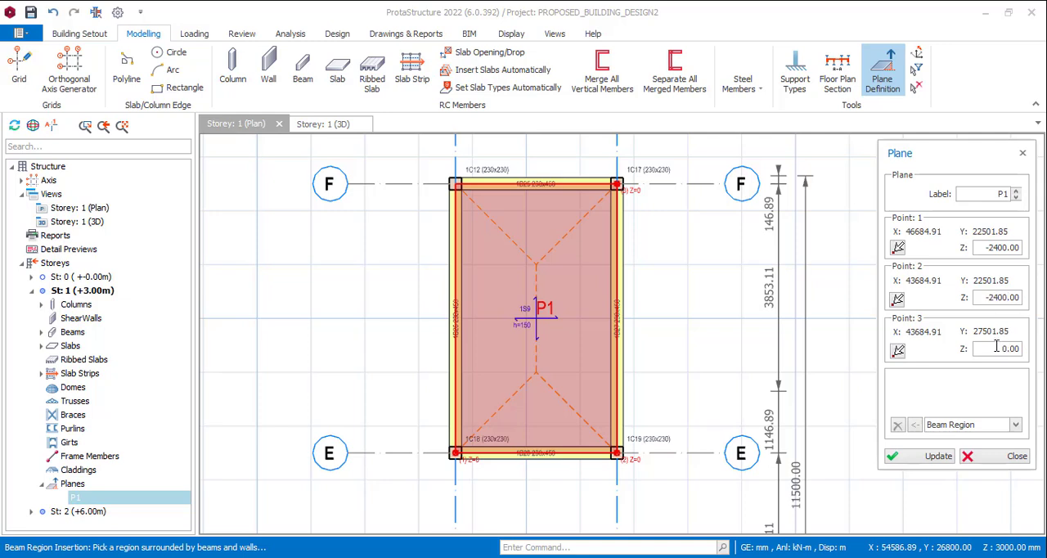
click(917, 458)
scroll(442, 229, up, 1)
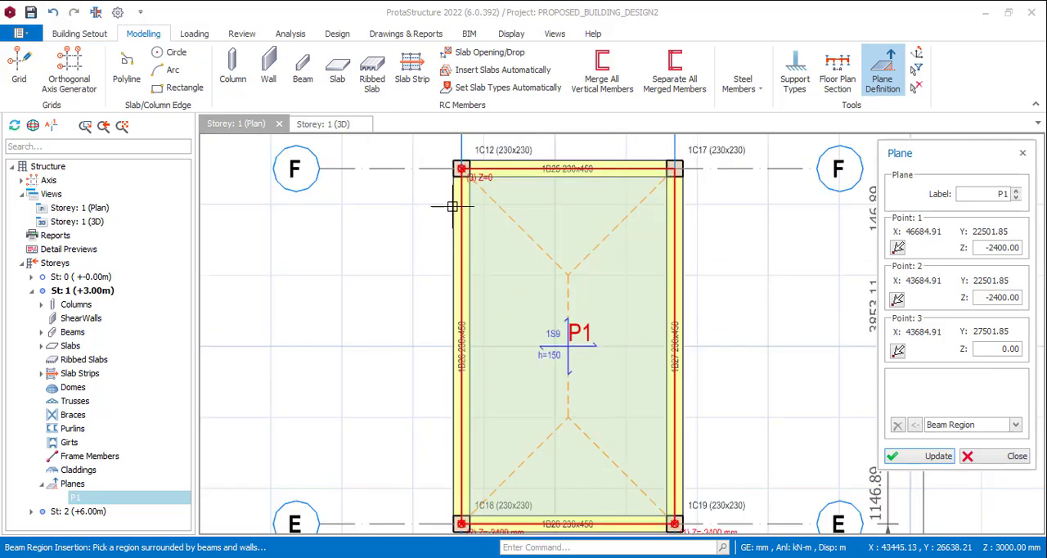
Examine the point numbers and Z labels at the corner columns of plane P1, and finish editing the plane
click(454, 206)
scroll(456, 209, down, 2)
scroll(476, 365, up, 1)
scroll(551, 387, up, 3)
scroll(696, 412, up, 2)
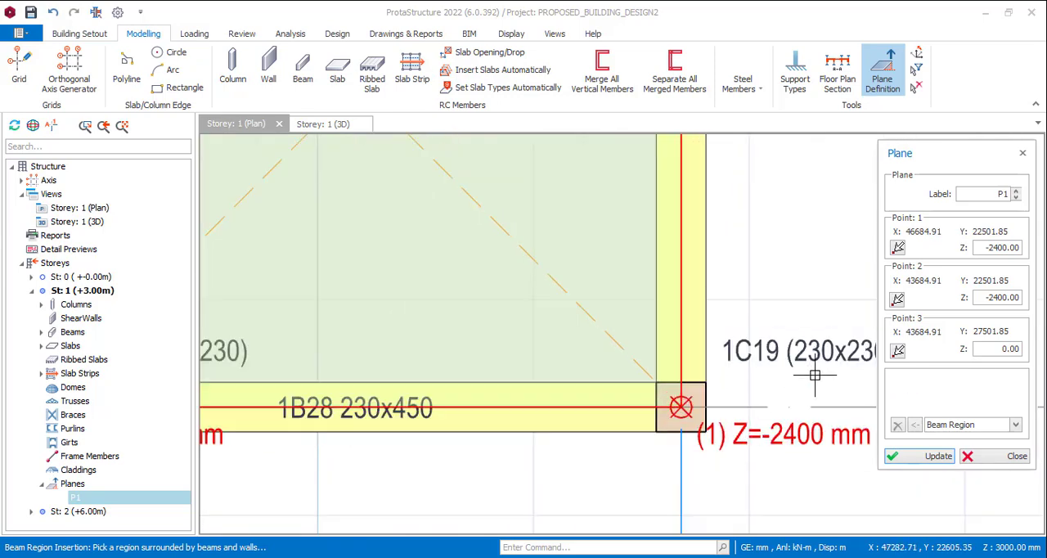
scroll(534, 441, down, 3)
scroll(383, 384, up, 3)
scroll(518, 327, down, 3)
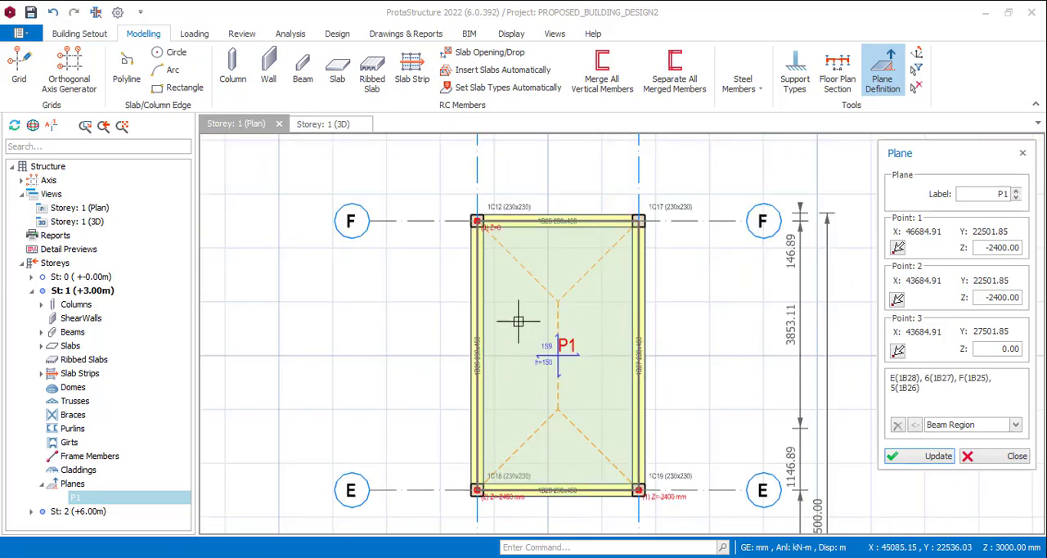
scroll(483, 232, up, 4)
scroll(491, 170, down, 4)
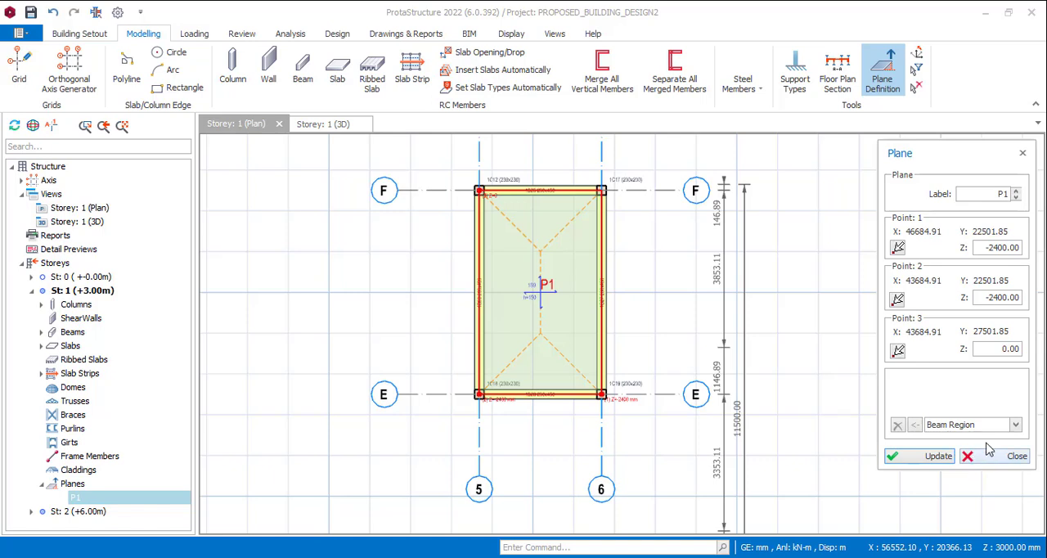
click(1011, 455)
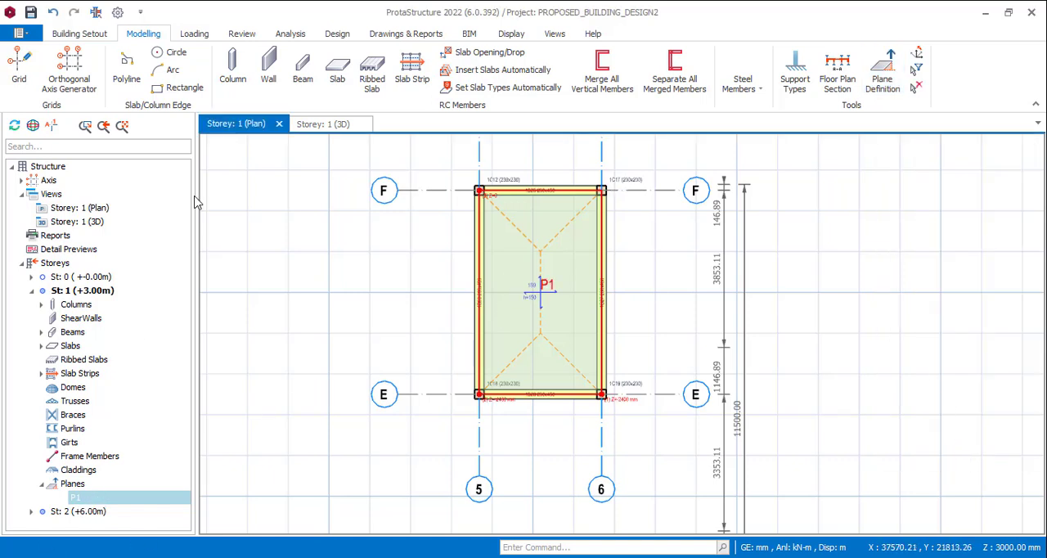
Move all members contained in or at the edge of plane P1 onto it, with storey 1 shown in 3D
click(343, 125)
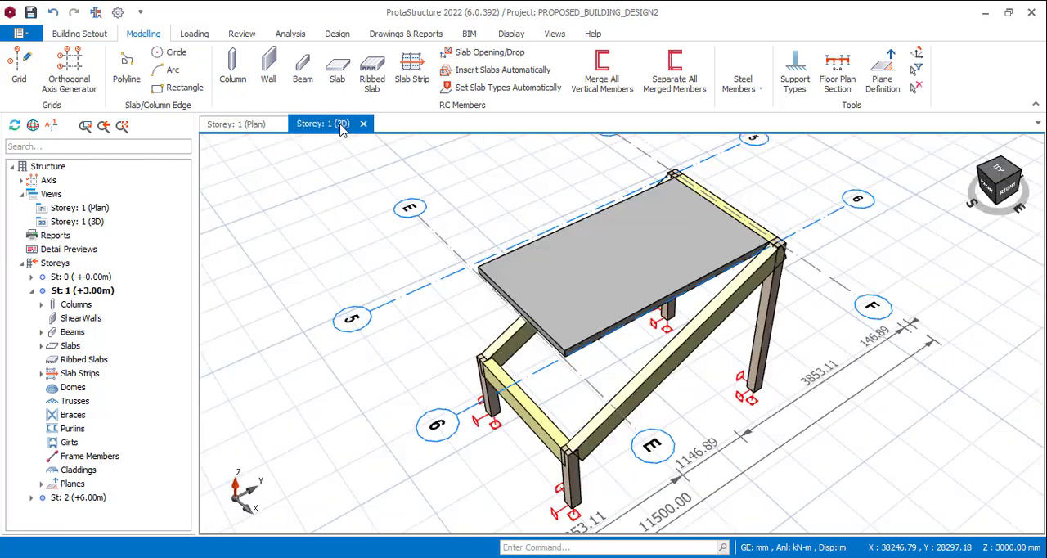
click(64, 483)
click(42, 484)
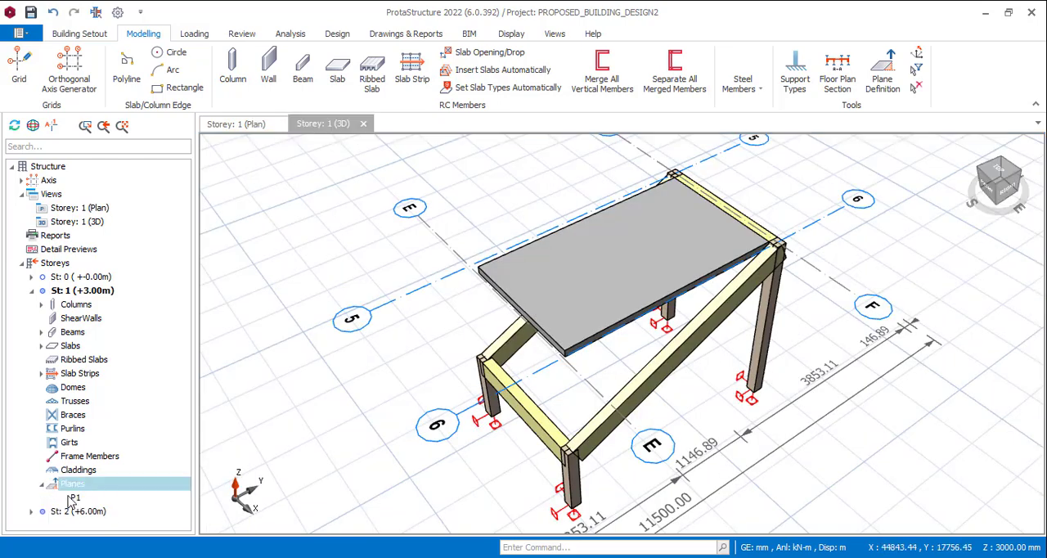
right_click(75, 496)
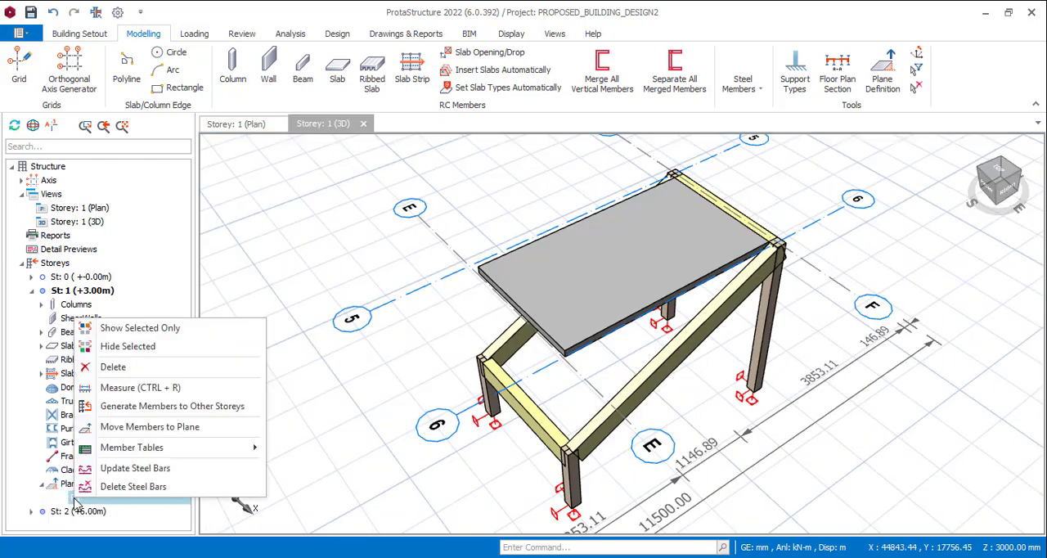
click(191, 427)
click(564, 352)
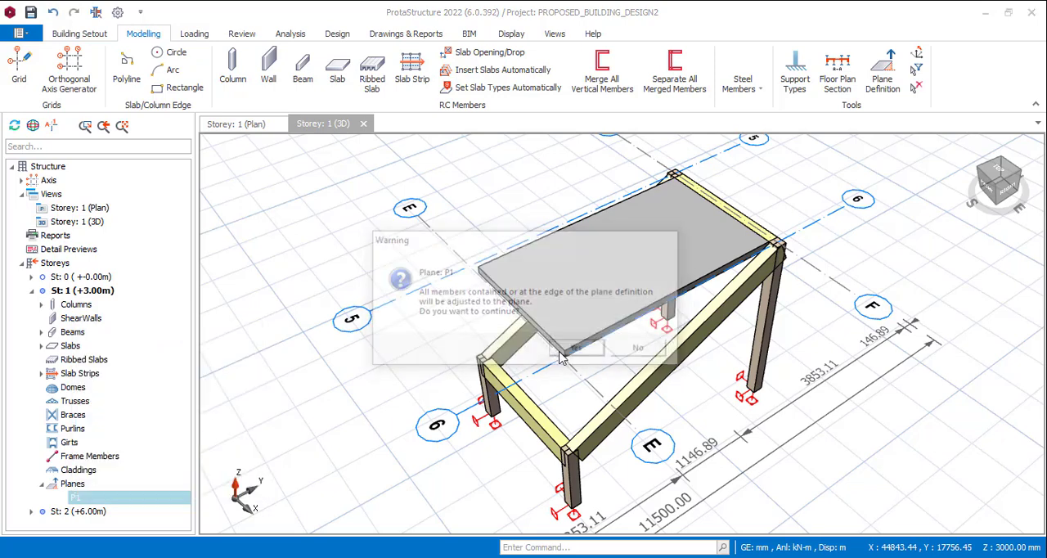
Repeat moving all members contained in or at the edge of plane P1 onto it, working from the storey 1 plan
click(242, 125)
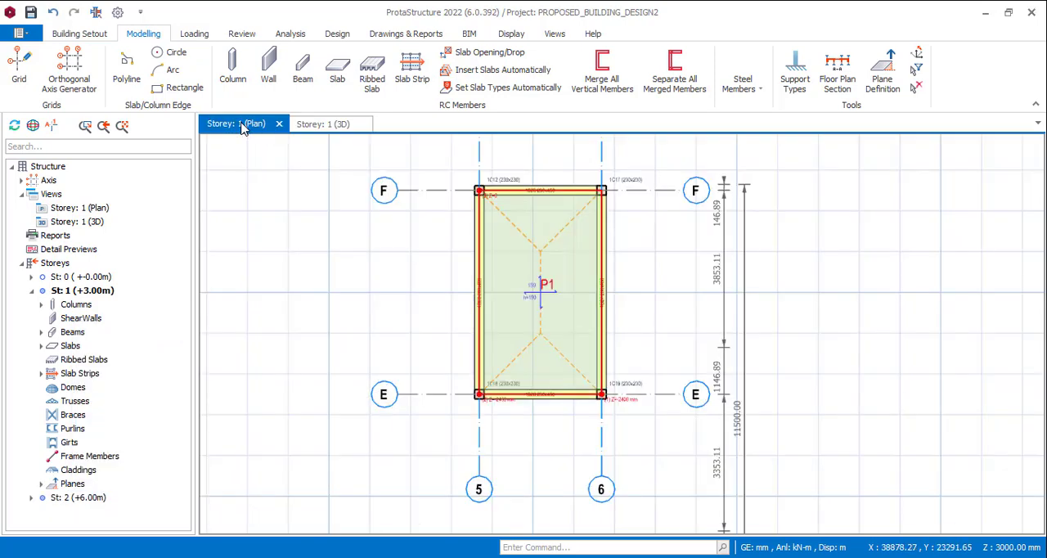
click(60, 488)
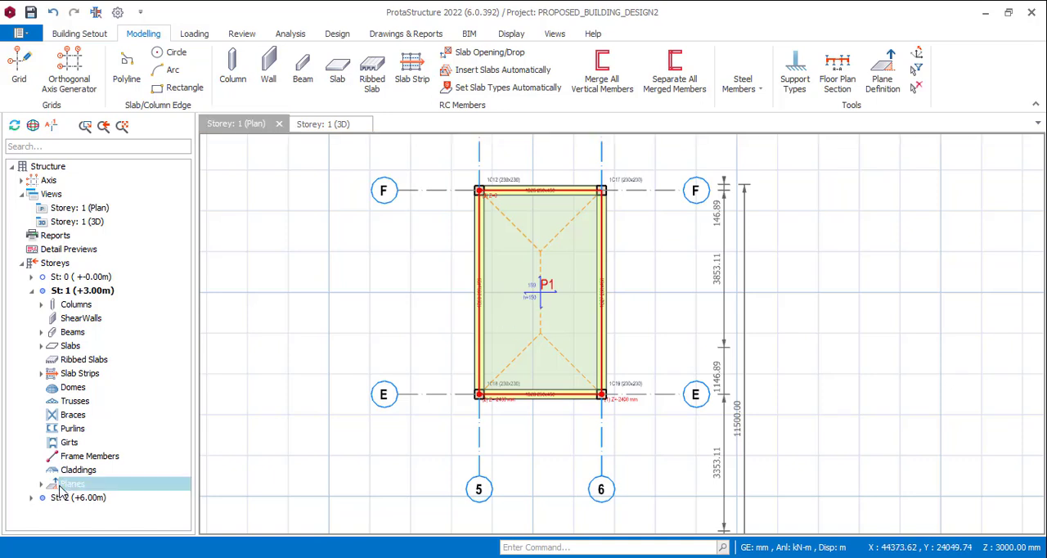
click(42, 484)
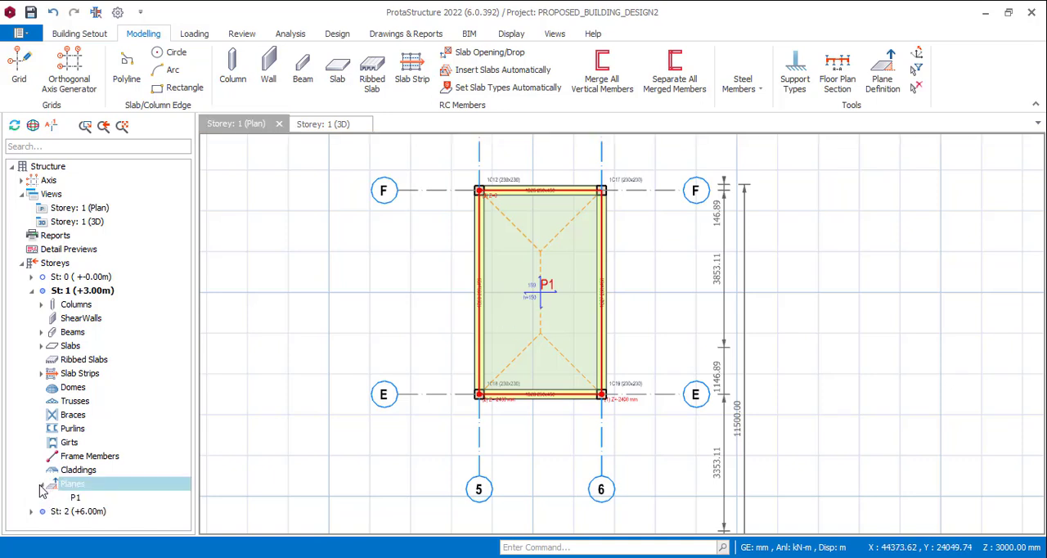
click(75, 498)
right_click(75, 498)
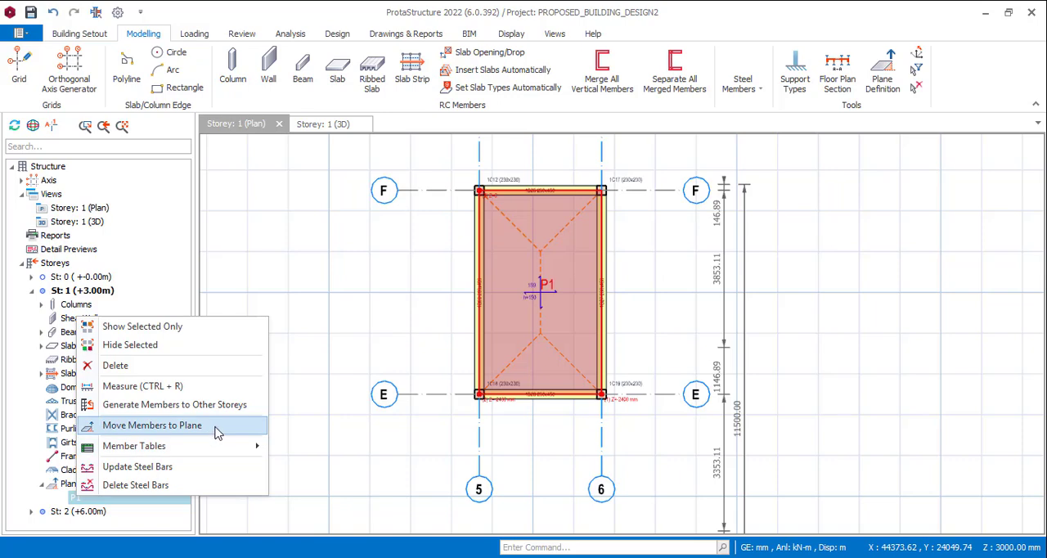
click(223, 427)
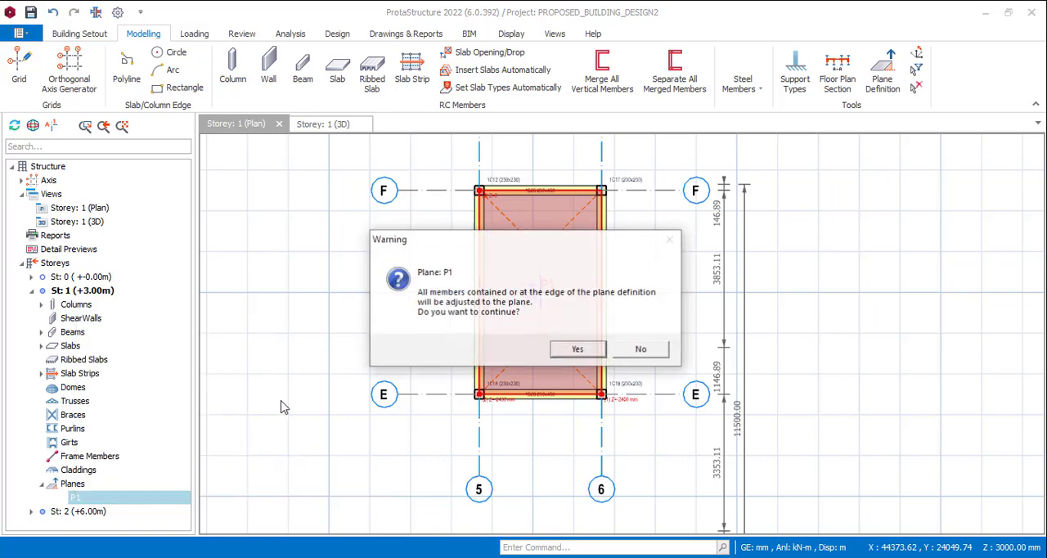
click(578, 349)
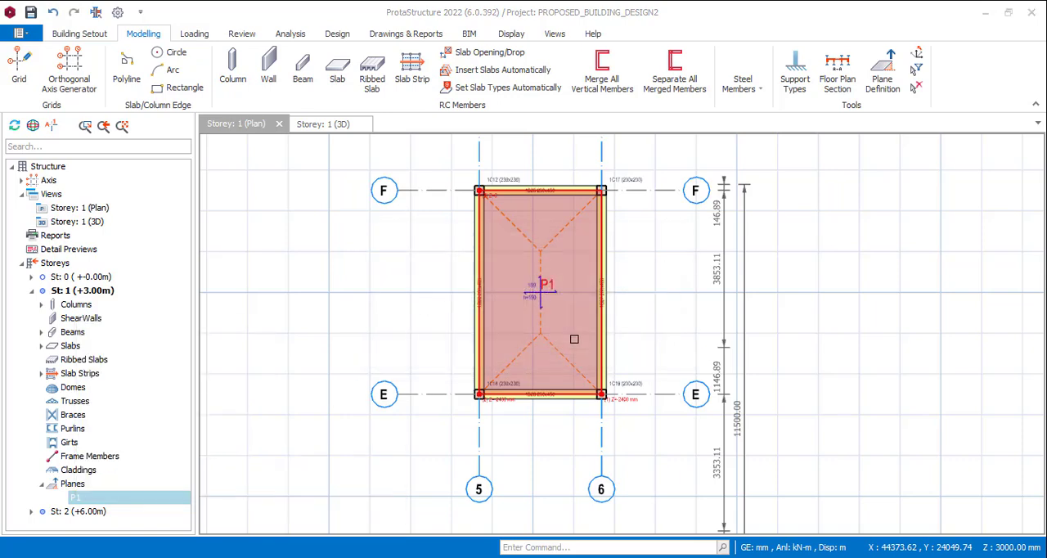
Examine in the storey 1 3D view how the slab fits the sloping beams between axes 5, 6, E and F
click(320, 124)
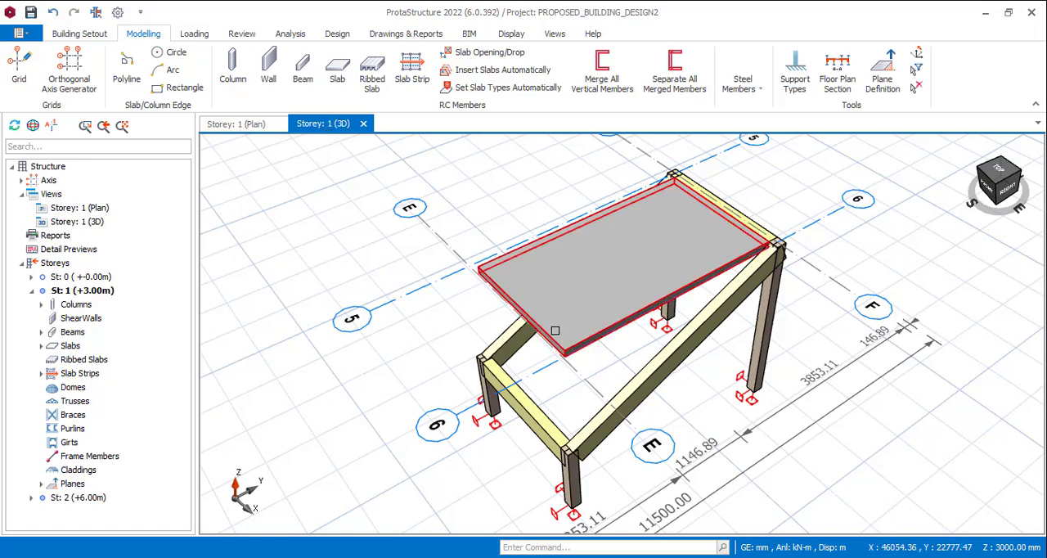
mouse_move(554, 331)
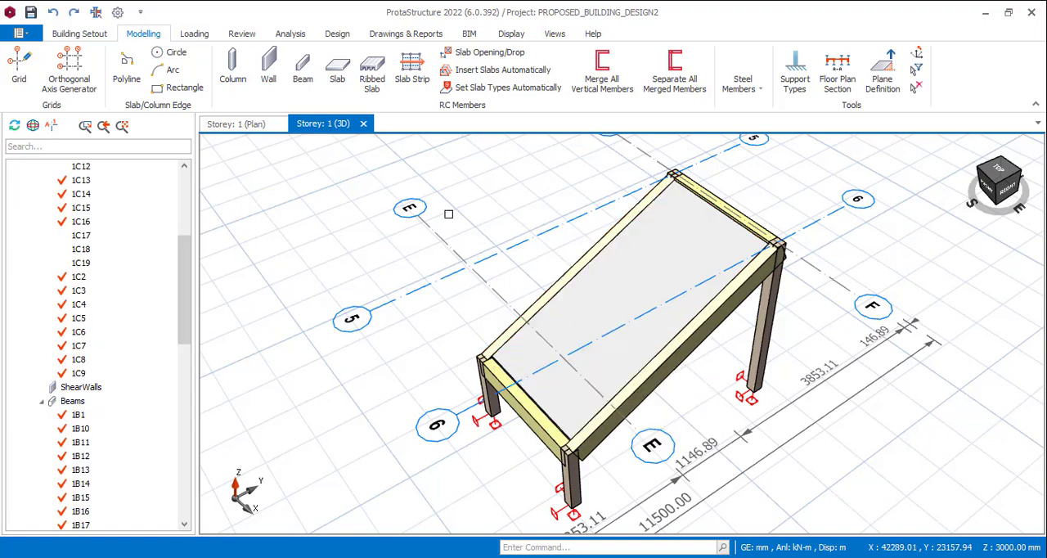
scroll(520, 250, down, 3)
scroll(523, 237, up, 4)
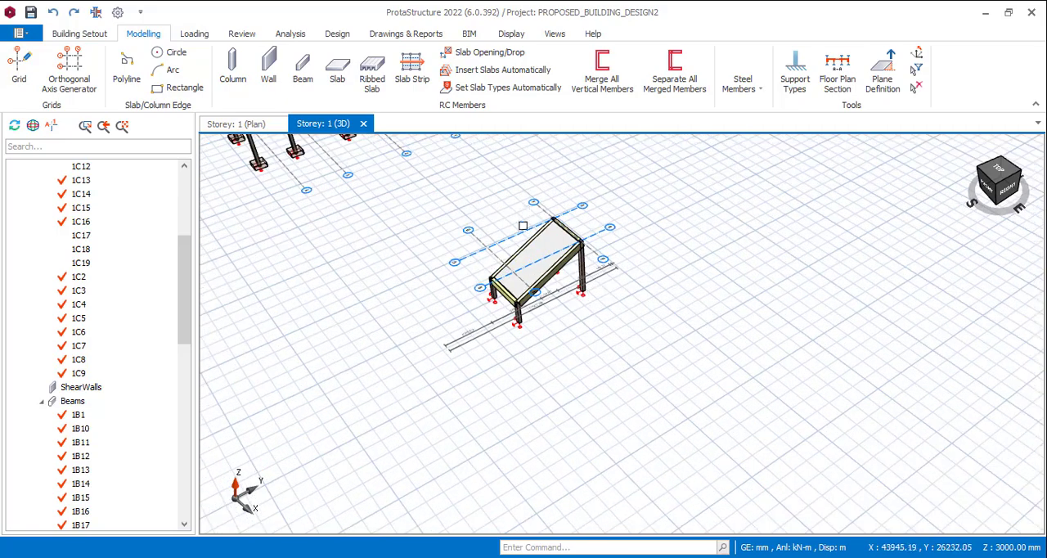
scroll(523, 208, down, 1)
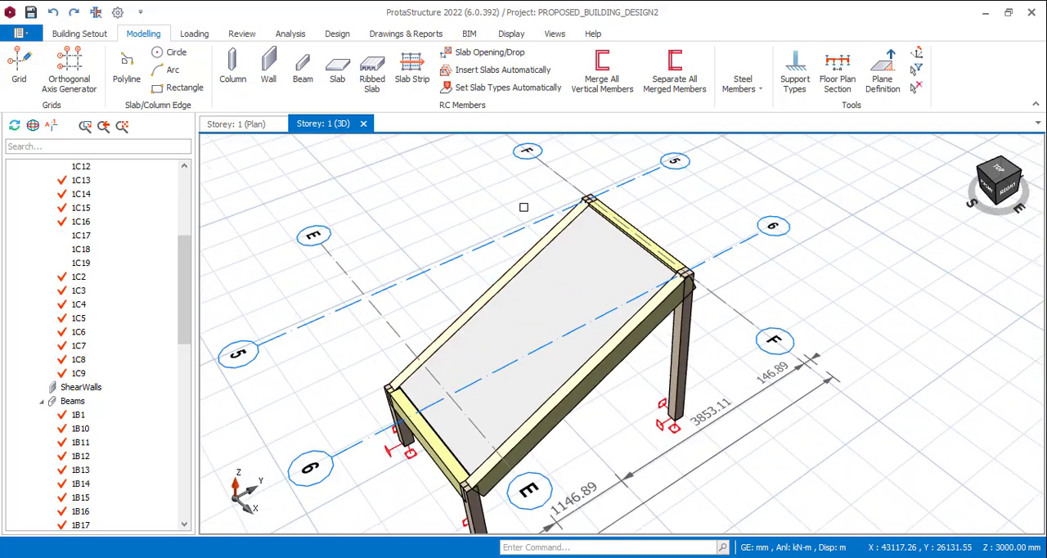
scroll(543, 200, down, 3)
scroll(729, 239, up, 4)
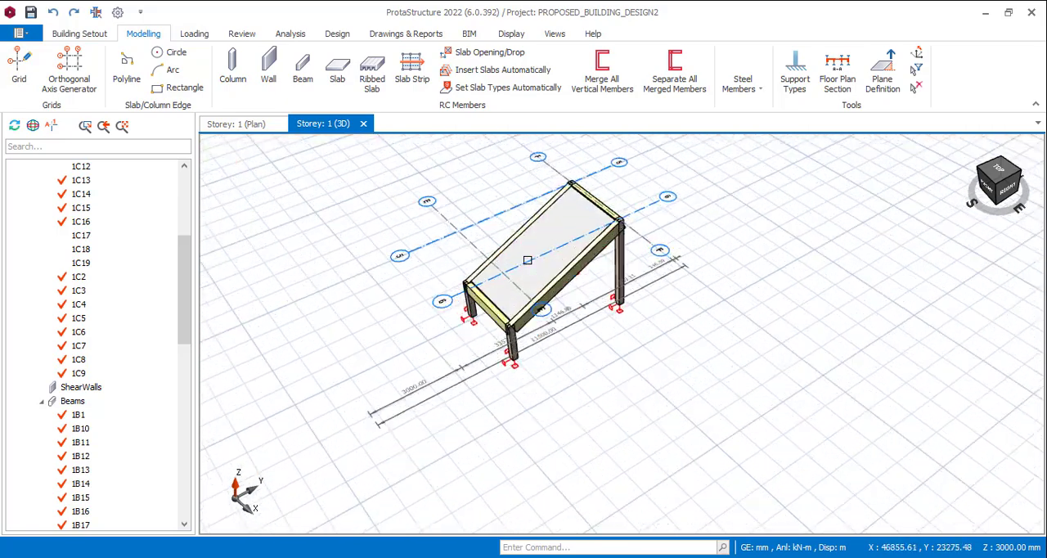
mouse_move(591, 293)
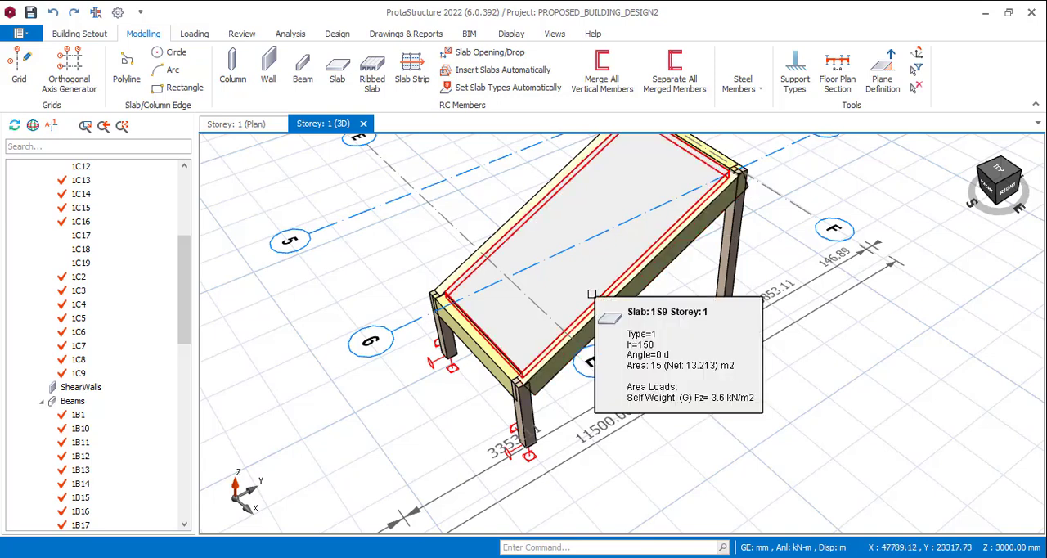